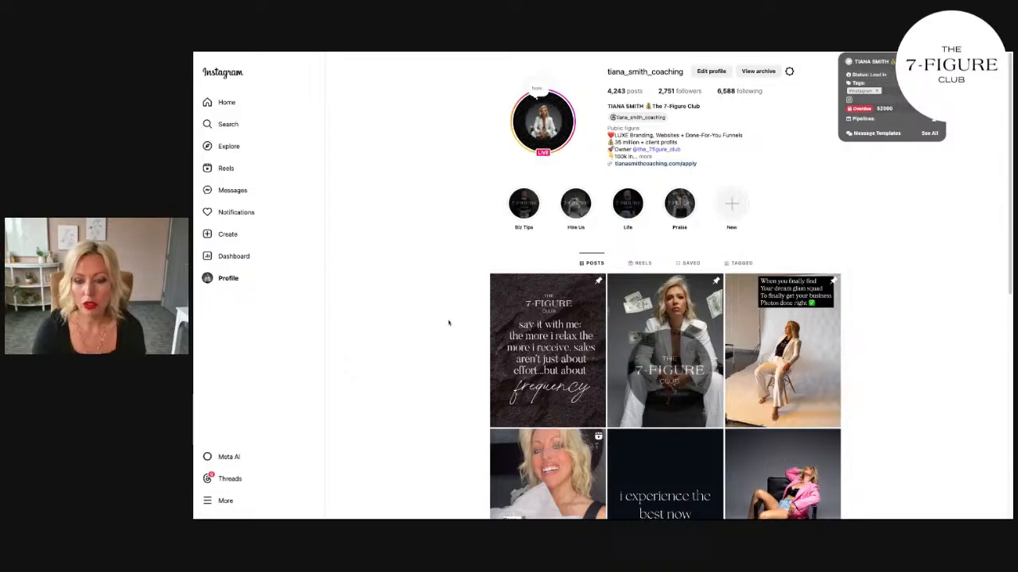
Step: Examine the coaching profile's bio, story highlights and post grid for its mix of branded photos, quotes and reels
scroll(457, 334, down, 3)
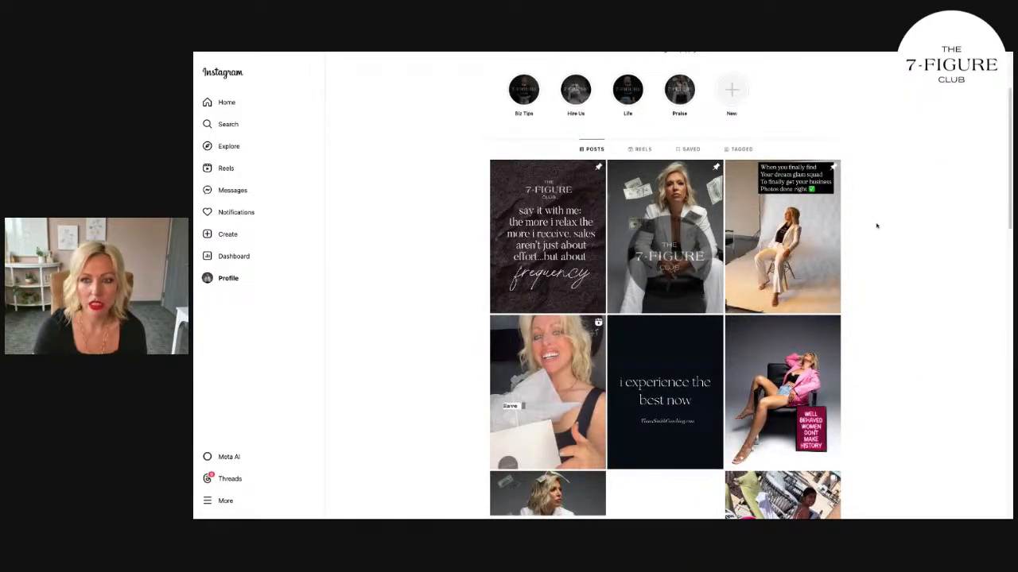
scroll(877, 225, up, 3)
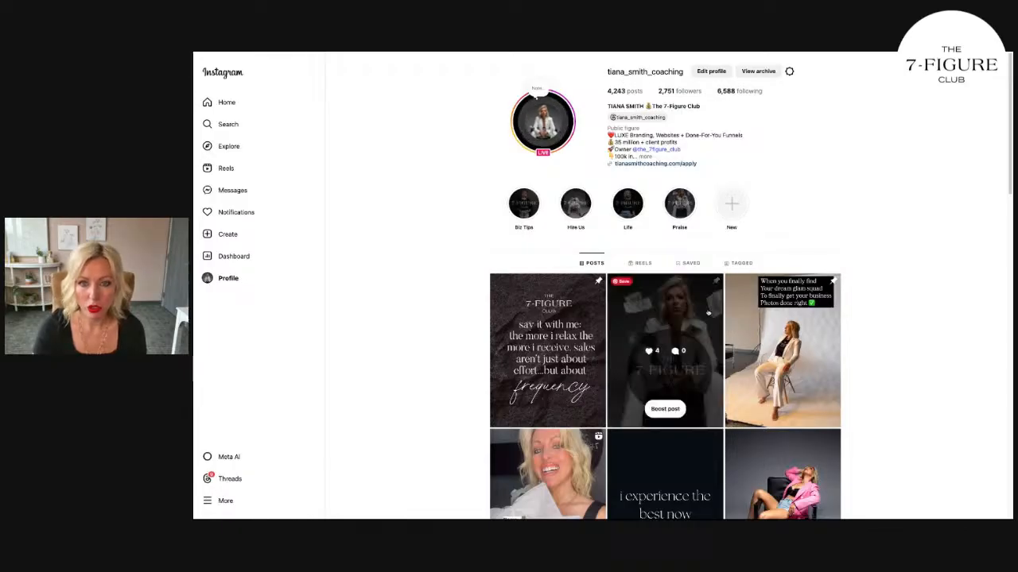
scroll(866, 360, down, 3)
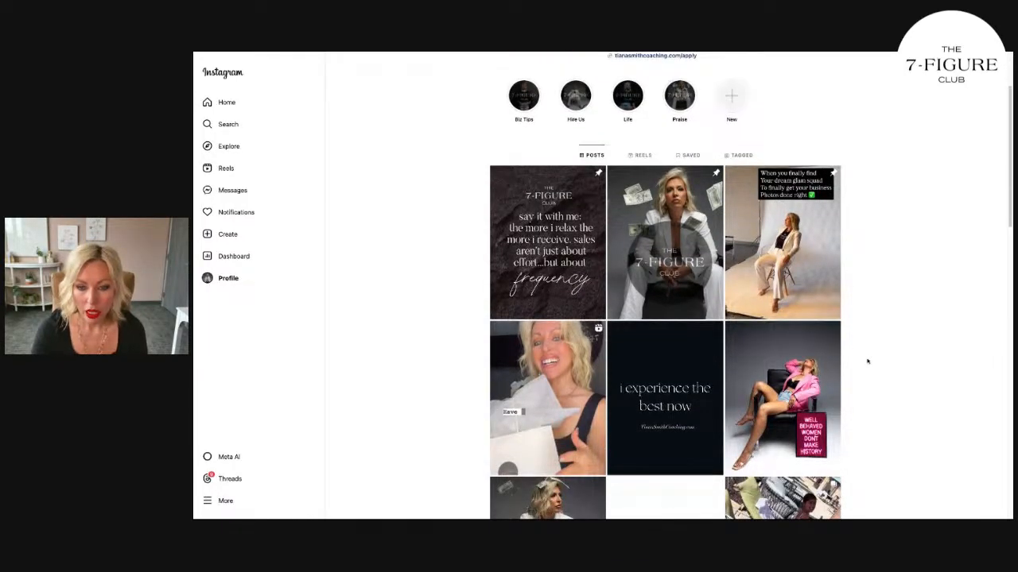
scroll(868, 361, down, 10)
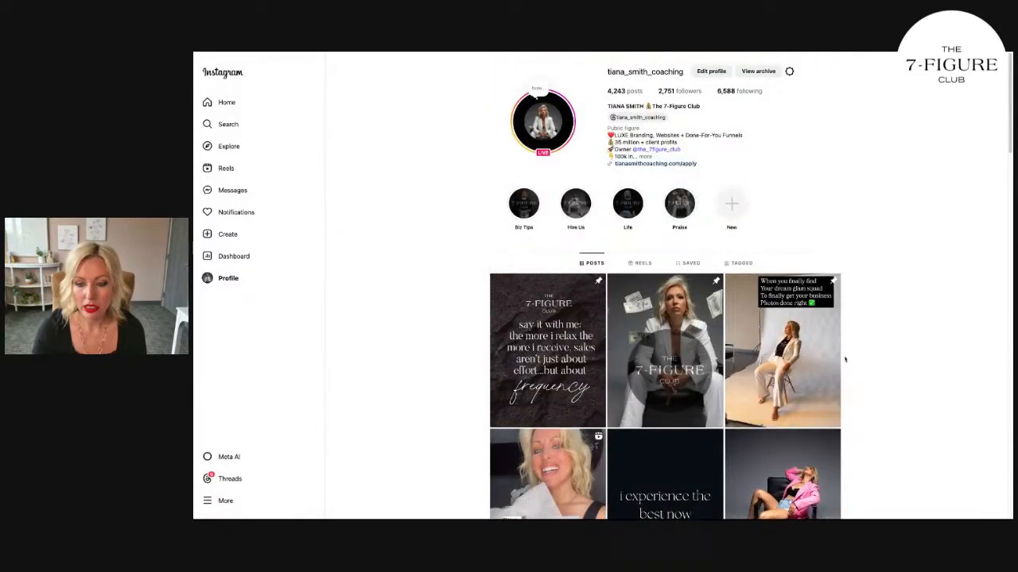
scroll(844, 363, down, 5)
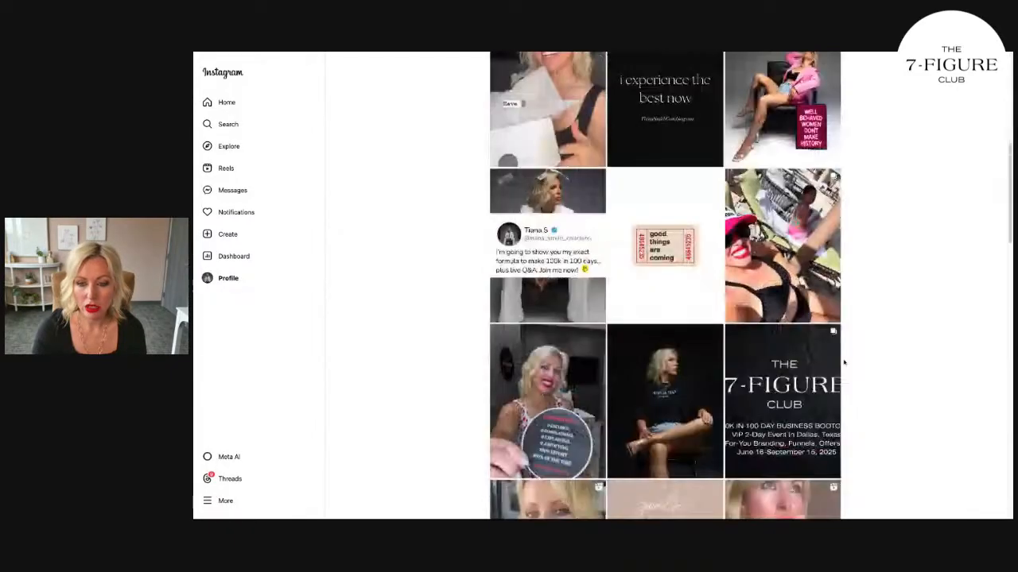
scroll(844, 362, up, 5)
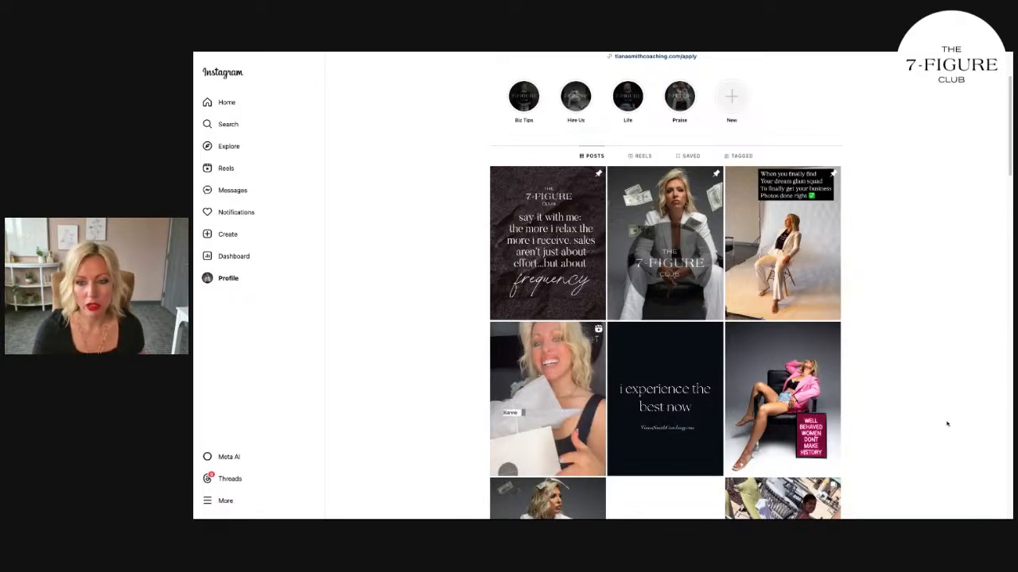
scroll(911, 426, up, 2)
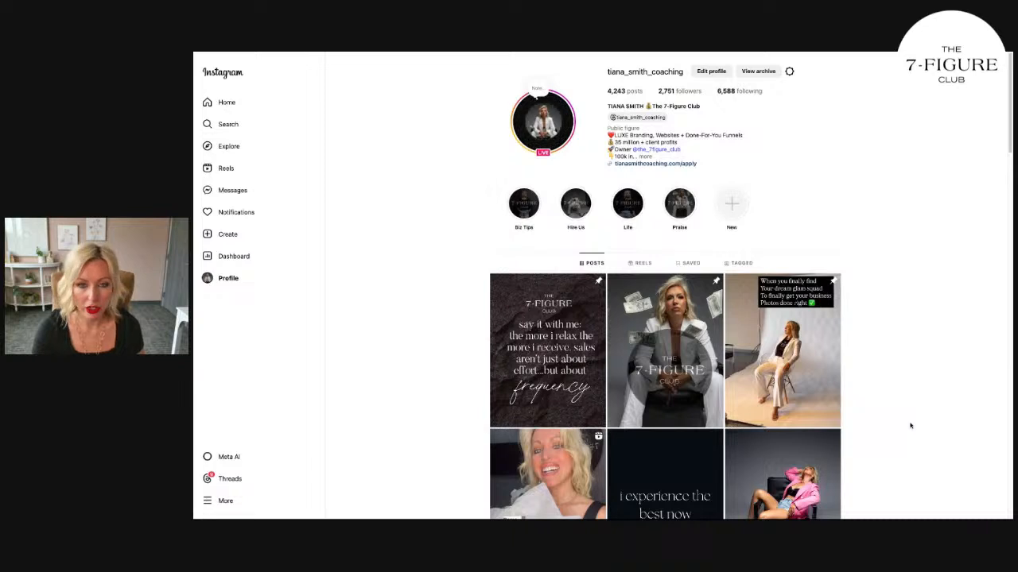
scroll(522, 496, down, 1)
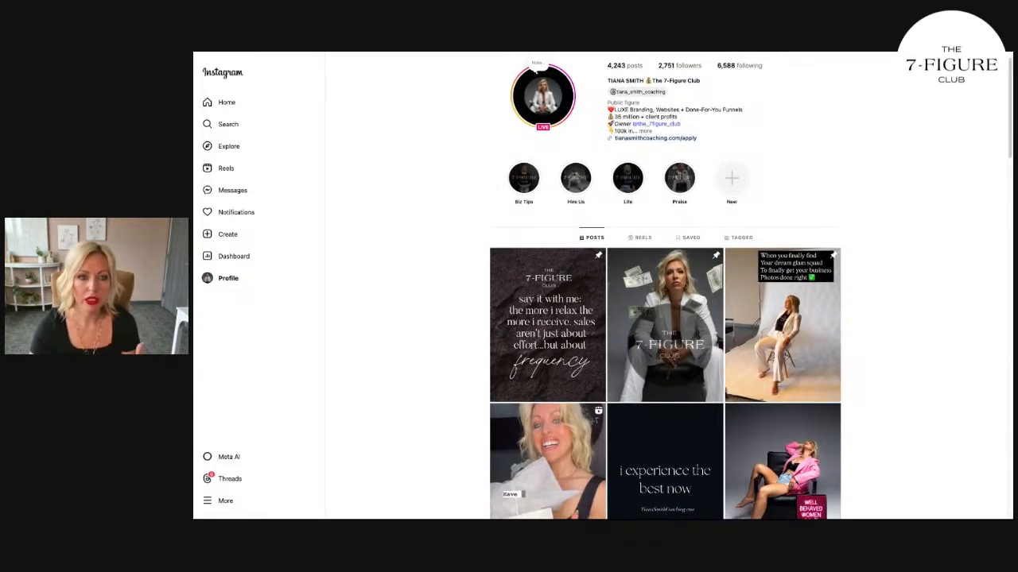
scroll(522, 496, up, 1)
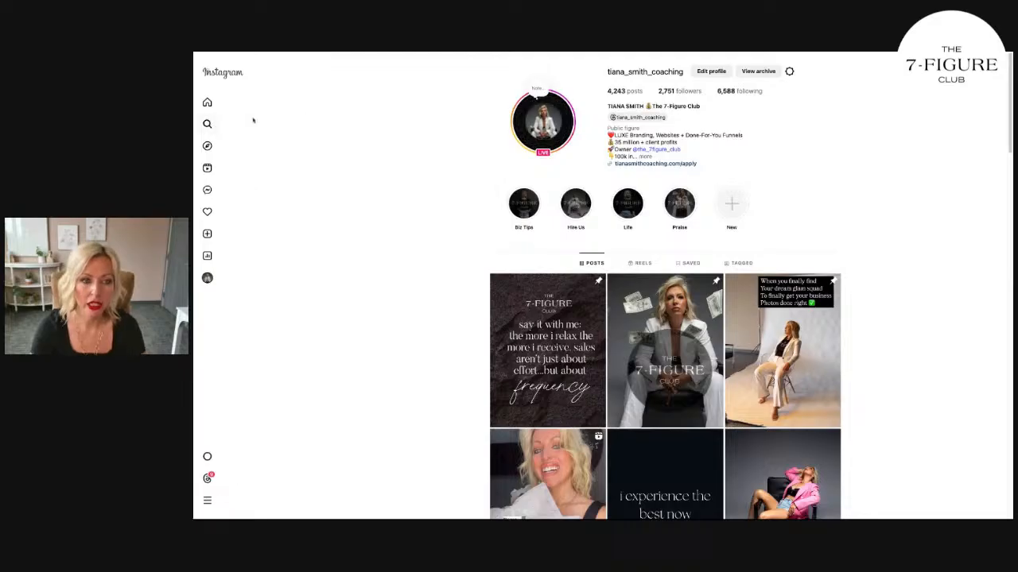
Step: Search Instagram for the client's first name and open the client's coaching profile
click(252, 121)
text(debbie)
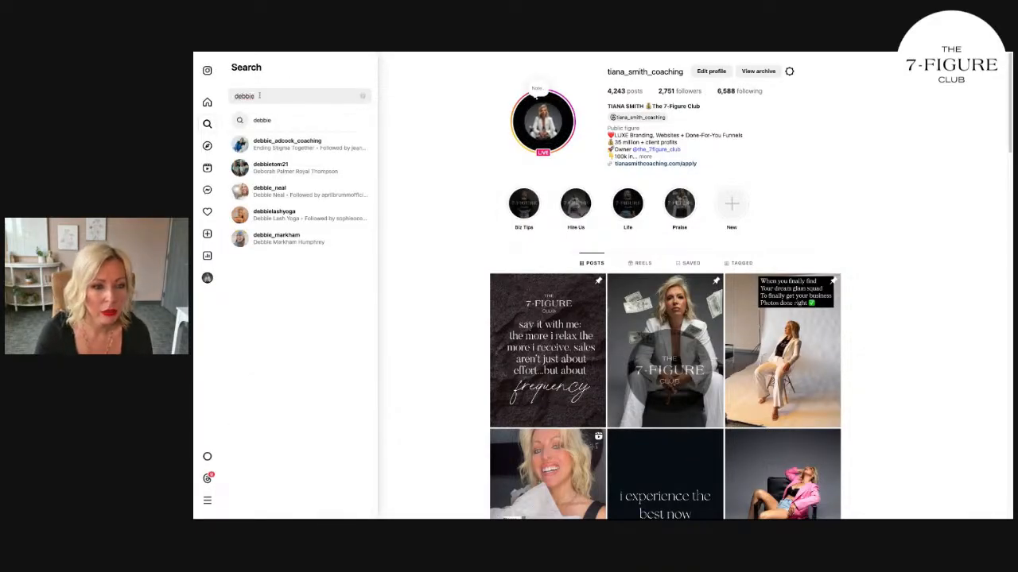
click(286, 137)
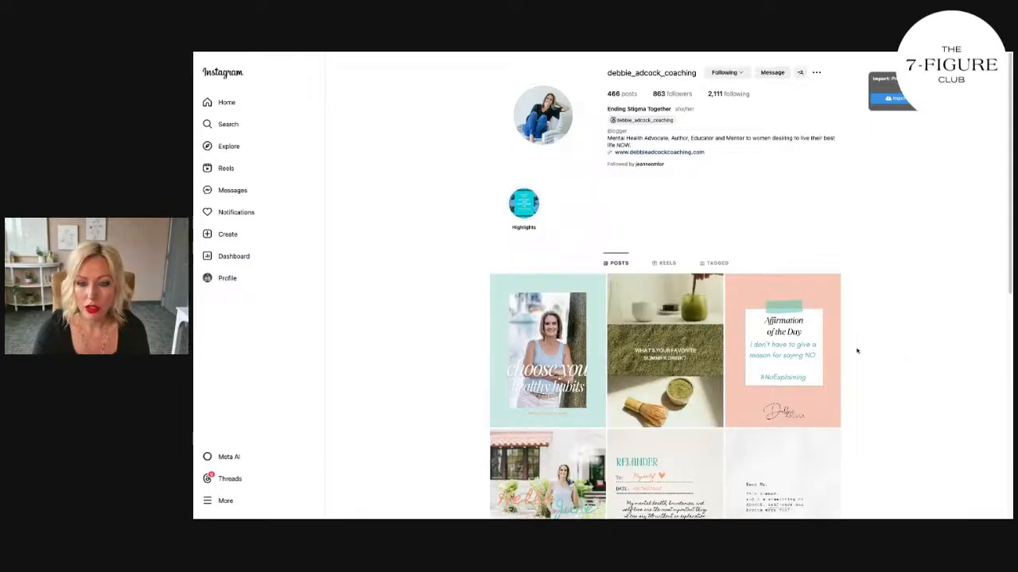
Step: Examine the client's post grid, comparing the recent branded graphics with the older talking-head reels
scroll(857, 350, down, 2)
scroll(855, 351, down, 1)
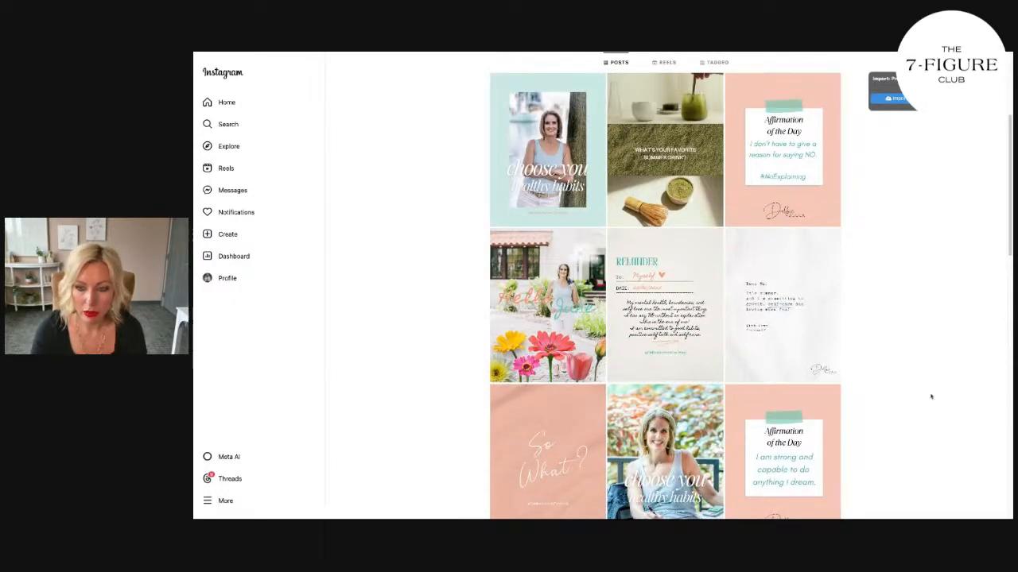
scroll(925, 400, down, 10)
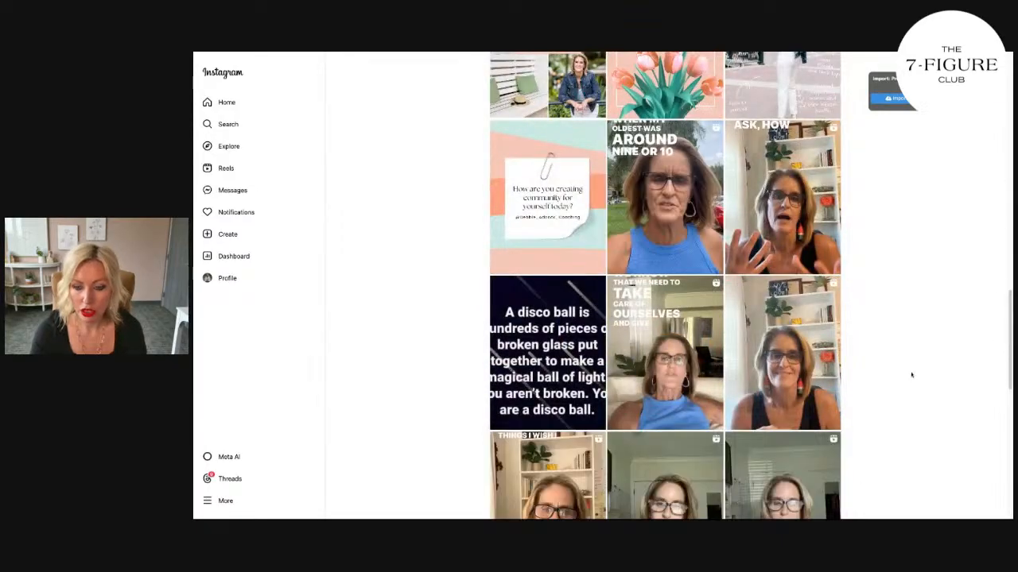
scroll(911, 375, down, 3)
scroll(911, 375, down, 2)
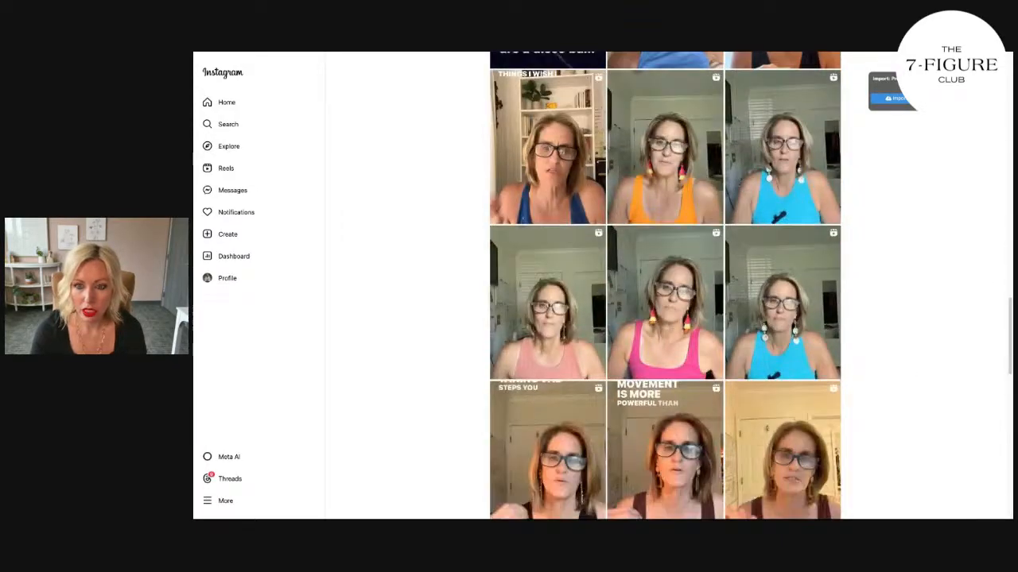
scroll(665, 286, up, 10)
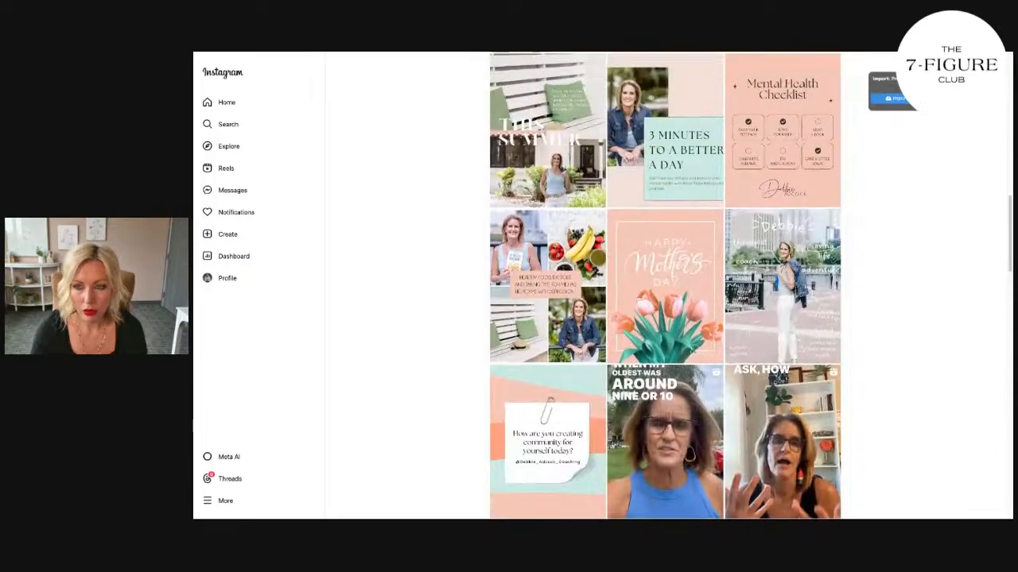
scroll(665, 286, up, 3)
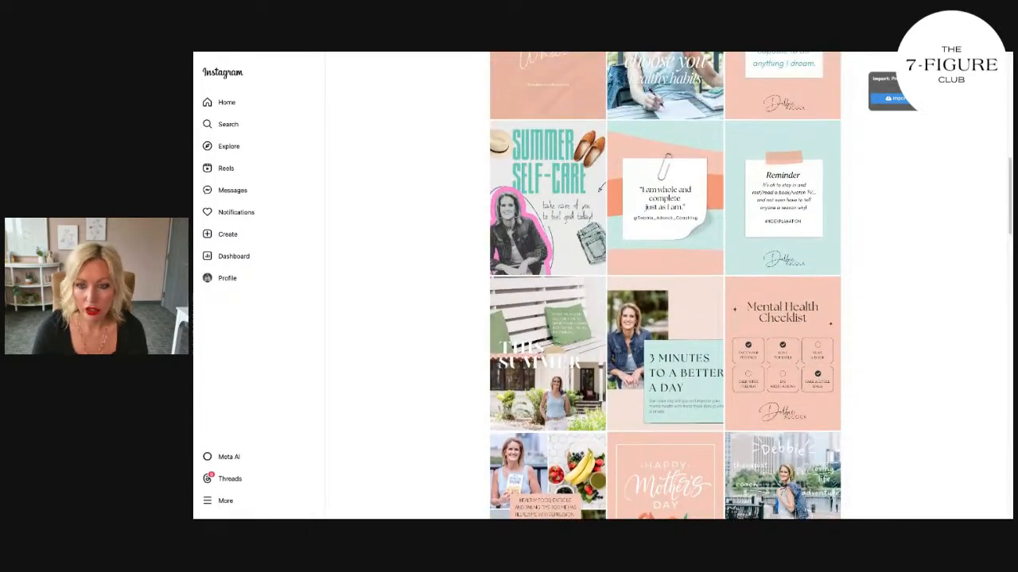
scroll(665, 286, up, 2)
scroll(665, 286, up, 2)
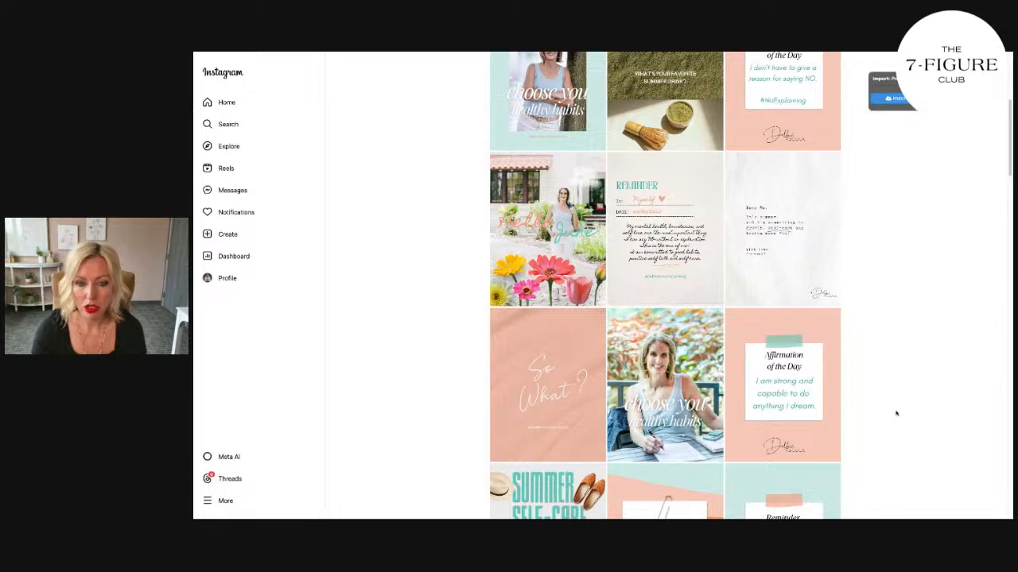
scroll(896, 413, down, 2)
scroll(896, 414, up, 2)
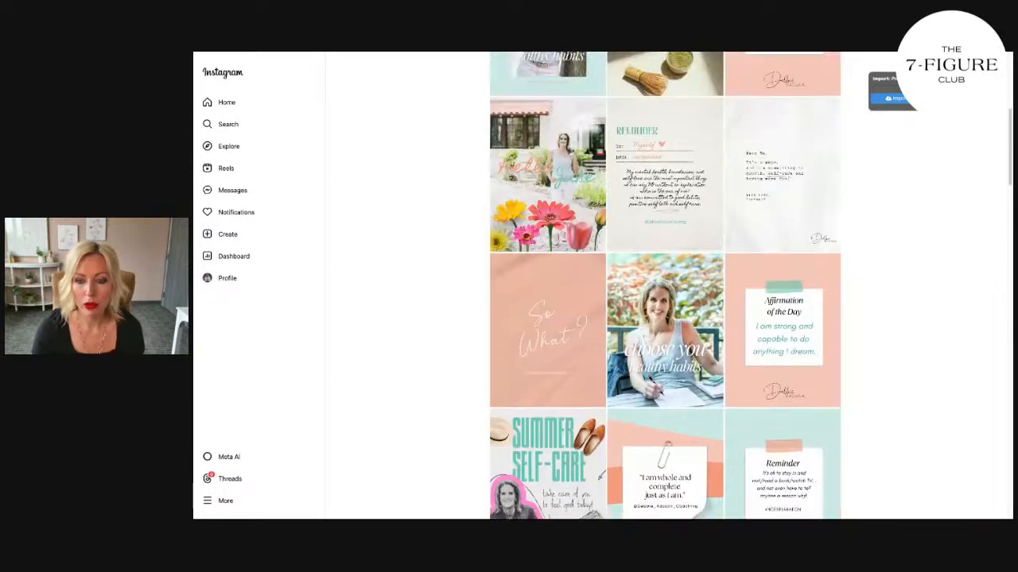
scroll(665, 286, up, 4)
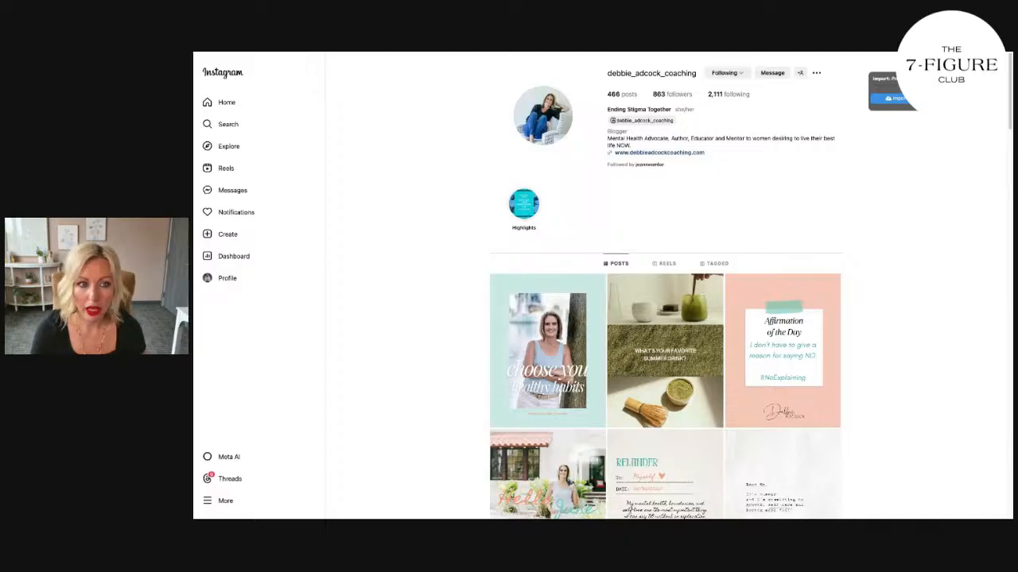
Step: Return to the own coaching profile and review its pinned and recent posts again
click(206, 53)
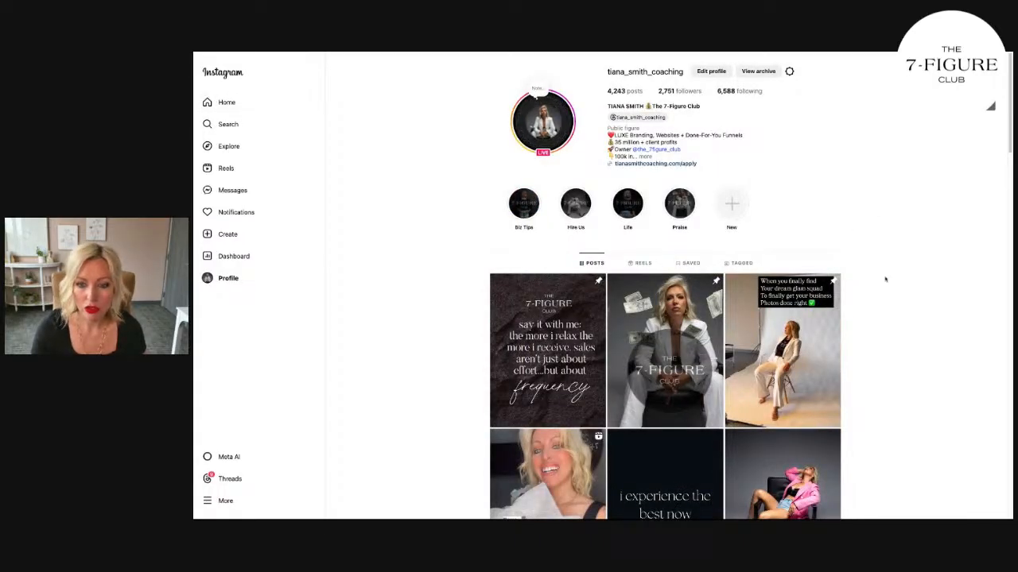
scroll(899, 368, down, 3)
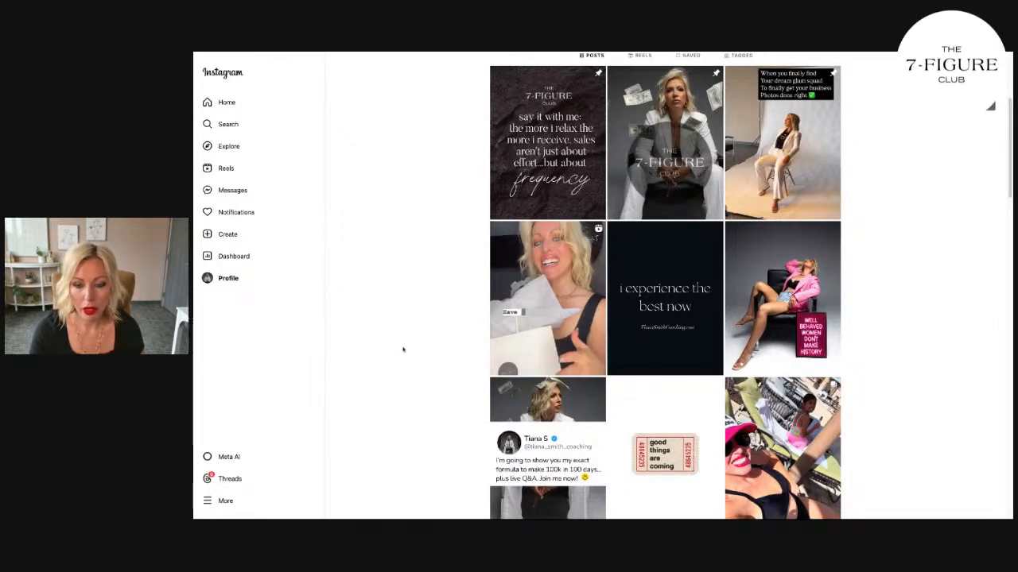
scroll(665, 414, down, 3)
scroll(665, 238, down, 5)
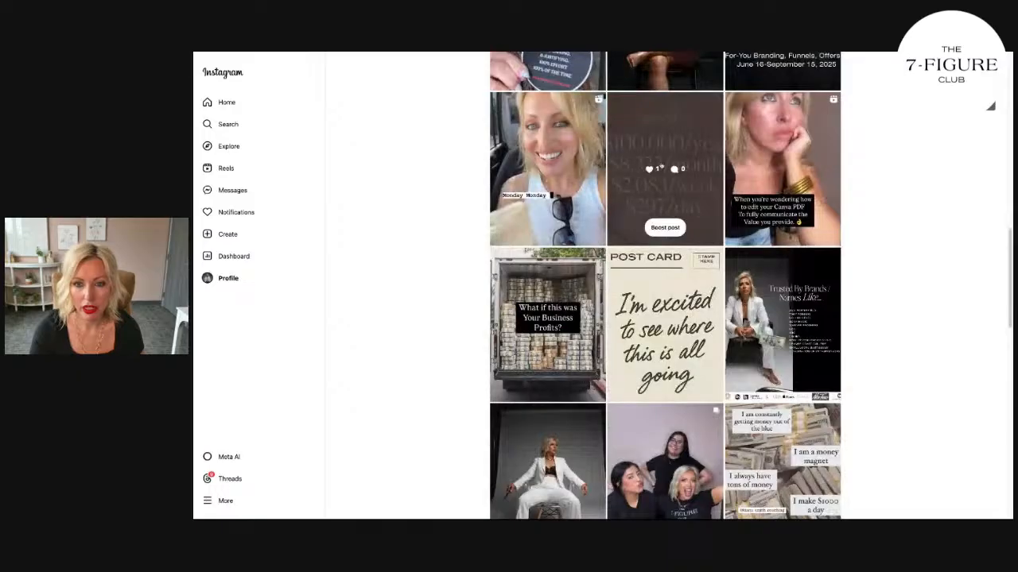
scroll(852, 262, up, 10)
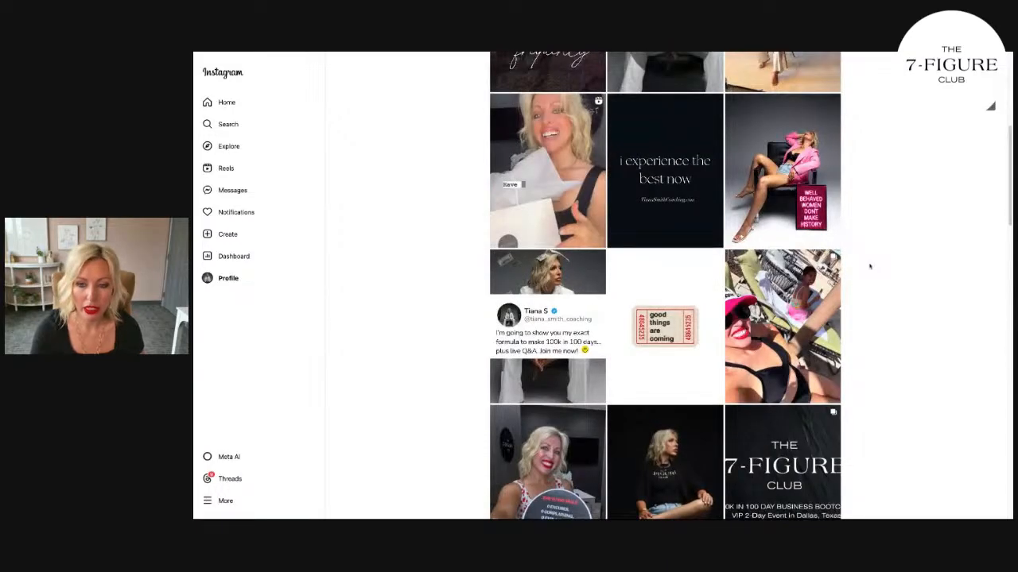
scroll(870, 267, up, 5)
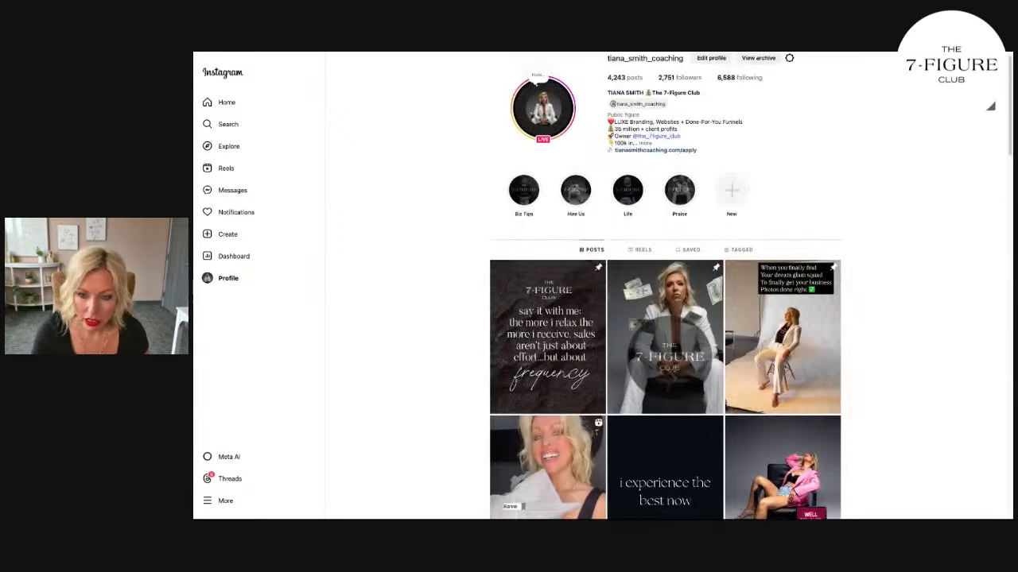
scroll(665, 318, down, 2)
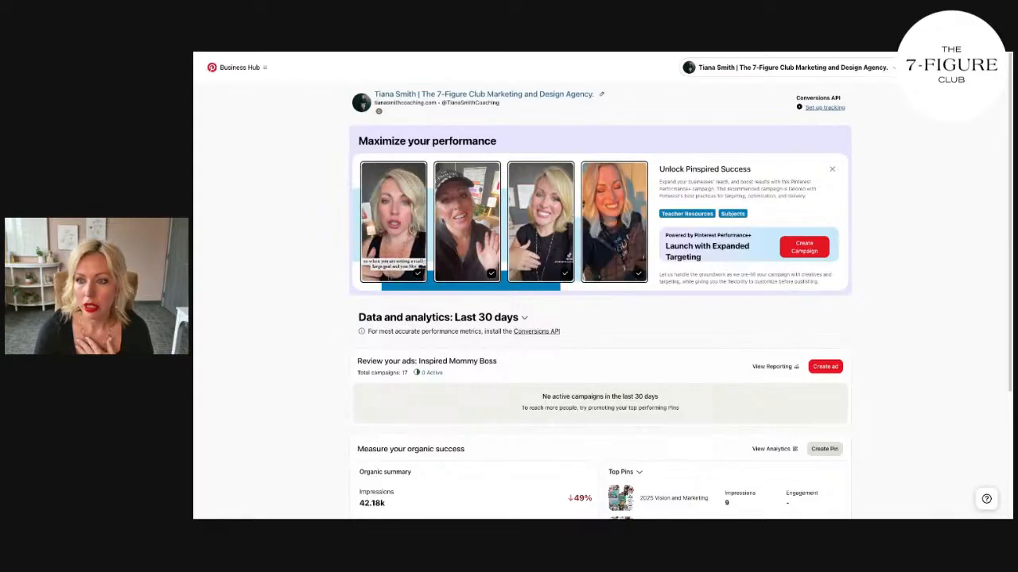
Step: Open the business's public Pinterest profile from the Business Hub and look through its saved boards
click(484, 94)
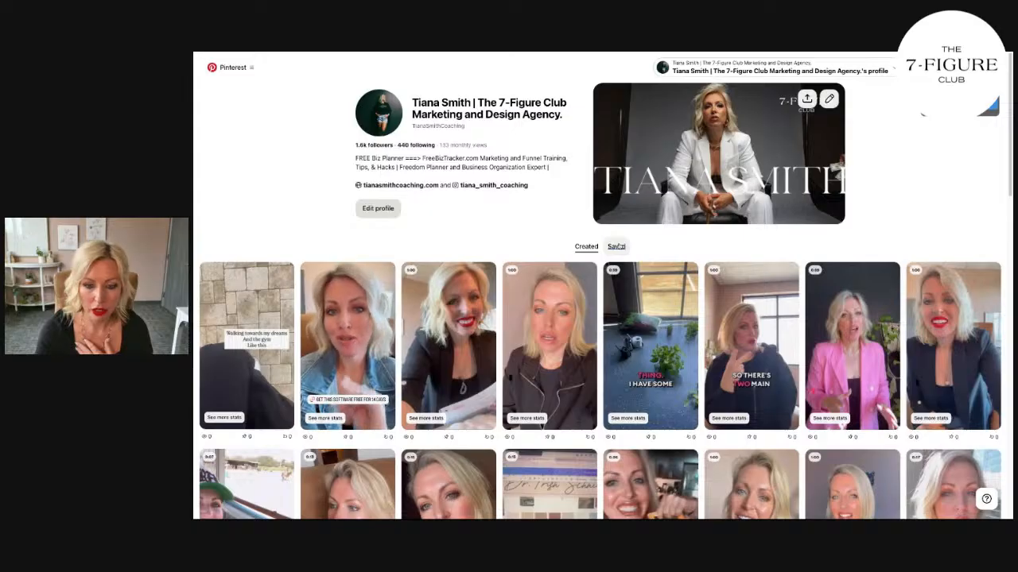
click(616, 247)
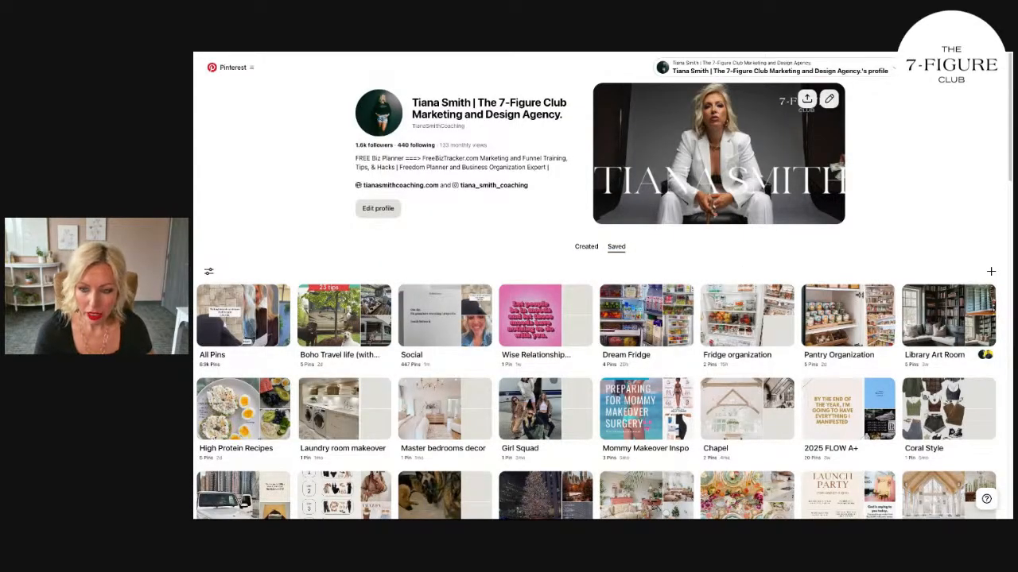
scroll(970, 215, down, 2)
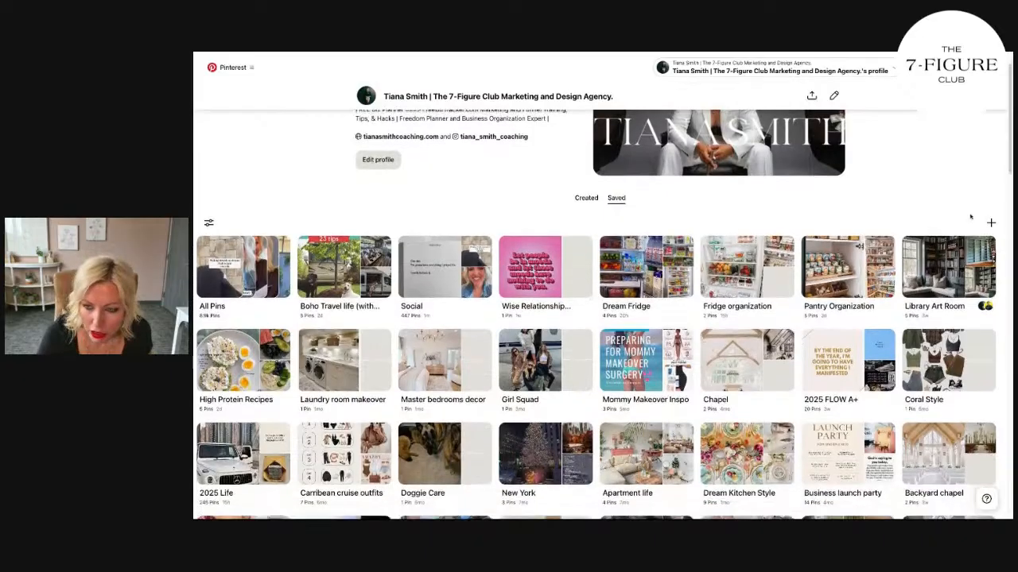
scroll(983, 187, down, 2)
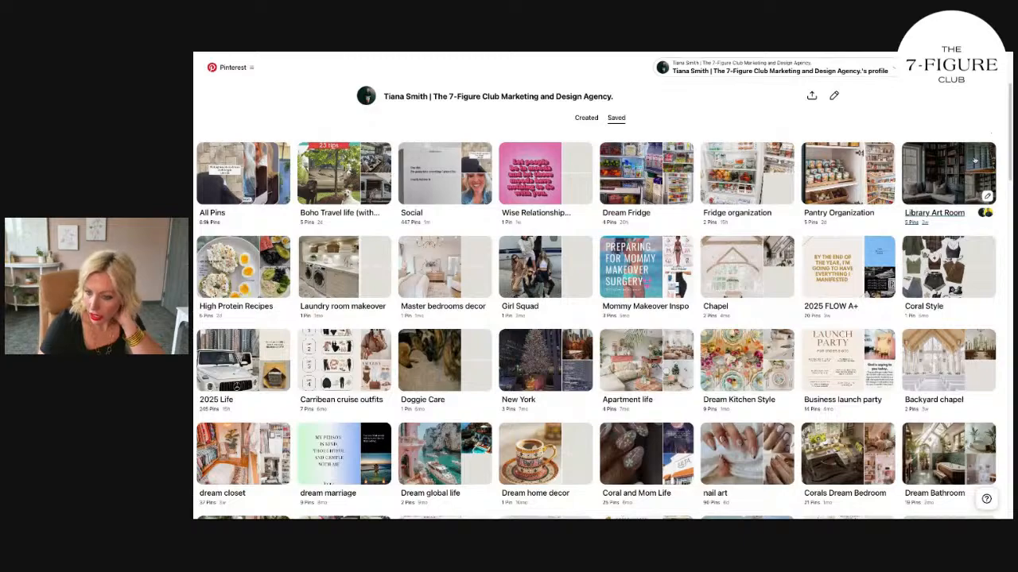
scroll(985, 196, down, 4)
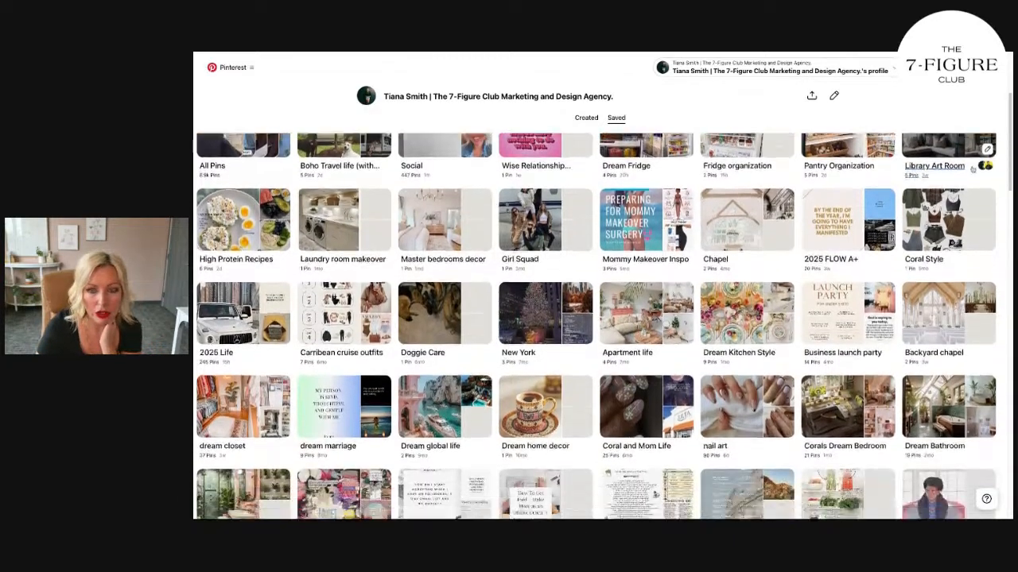
scroll(972, 170, up, 6)
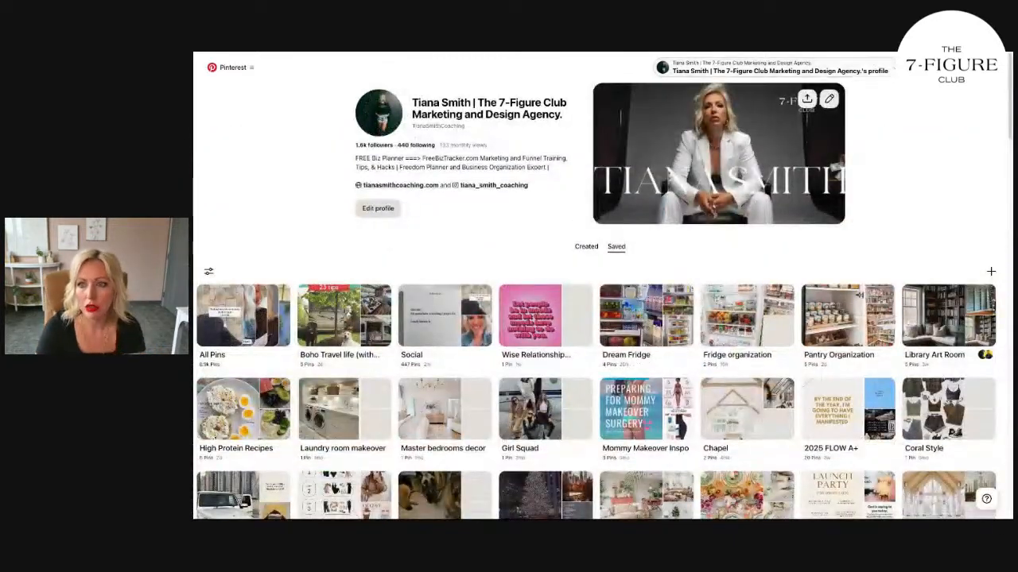
Step: Search the profile's own Pins for "affirmations"
click(914, 68)
text(affirmations)
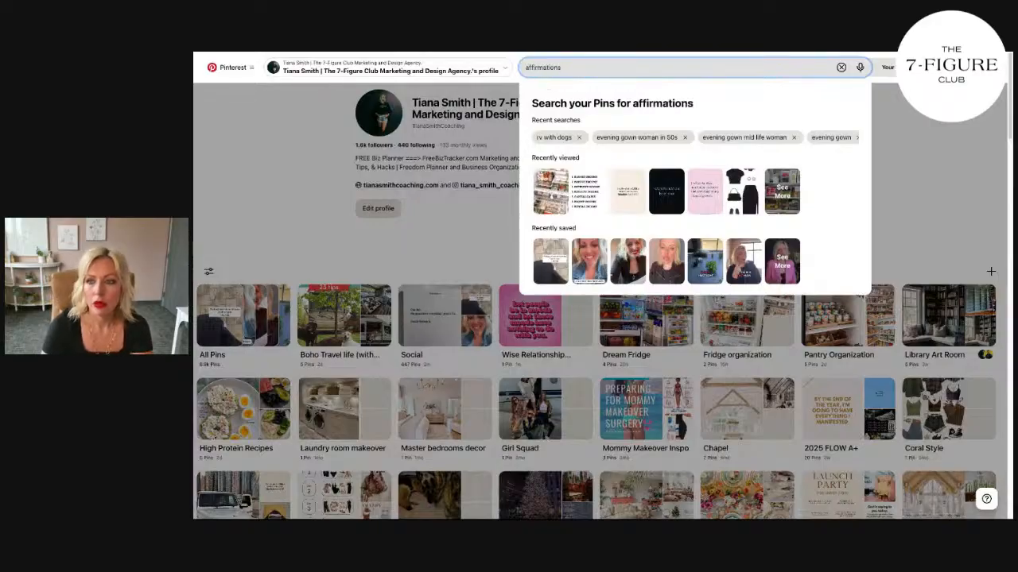
key(Return)
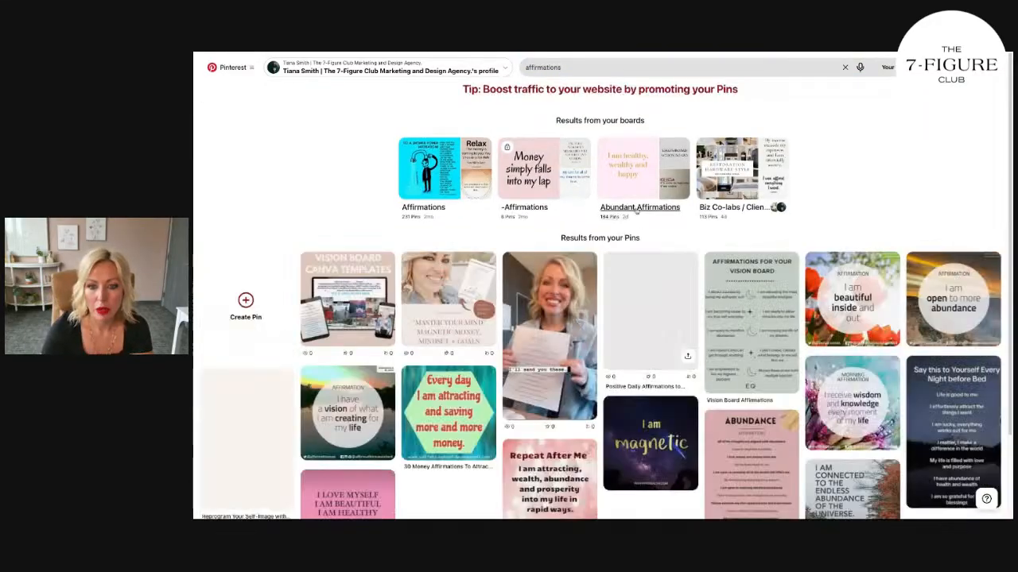
Step: Open the Abundant Affirmations board and view its pink "I do not know how it will happen" Pin
click(636, 207)
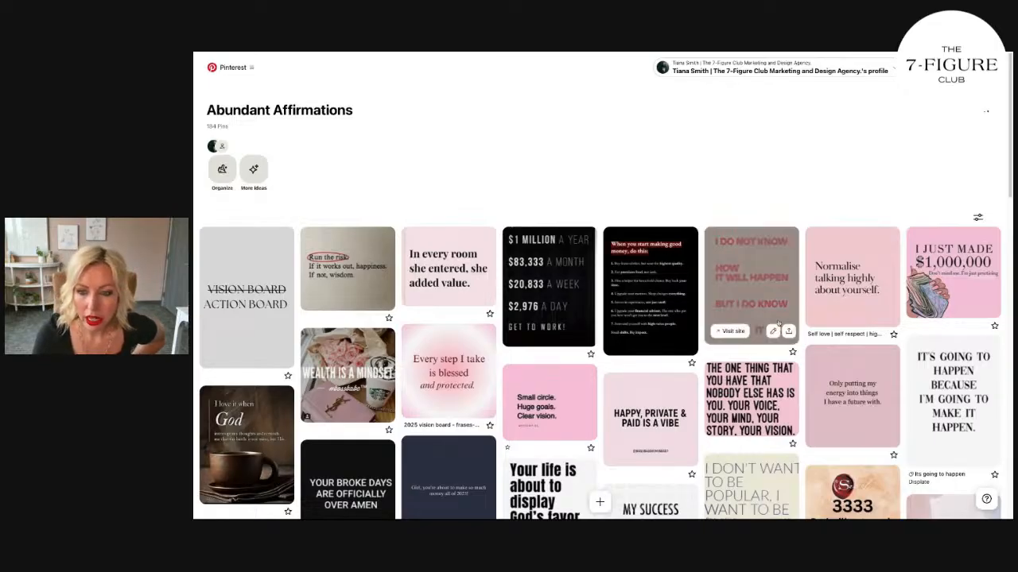
click(779, 278)
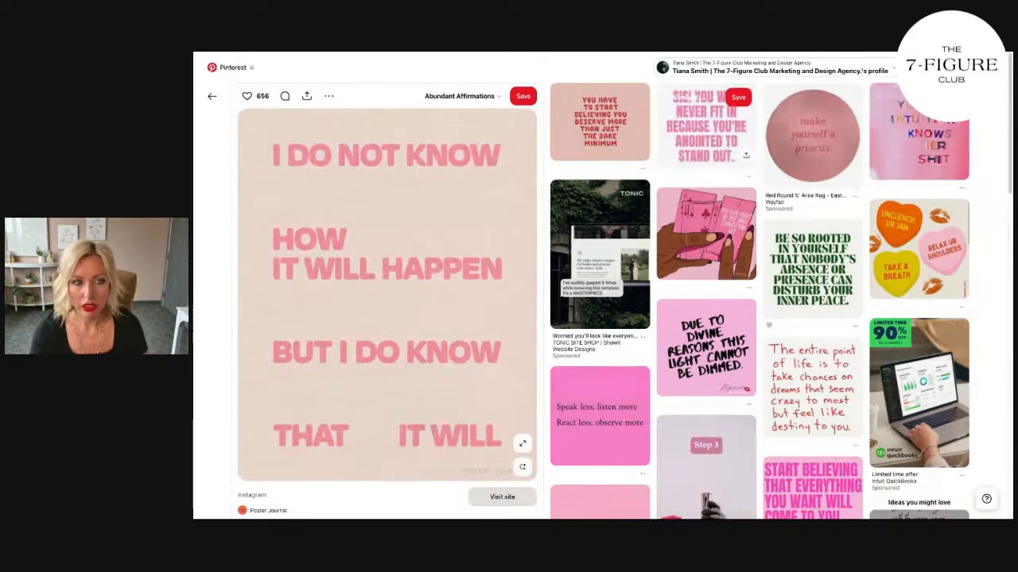
Step: Switch to Canva, open the March 2025 French 75 template copy and duplicate page 7, the pink "say it with me" post
click(212, 96)
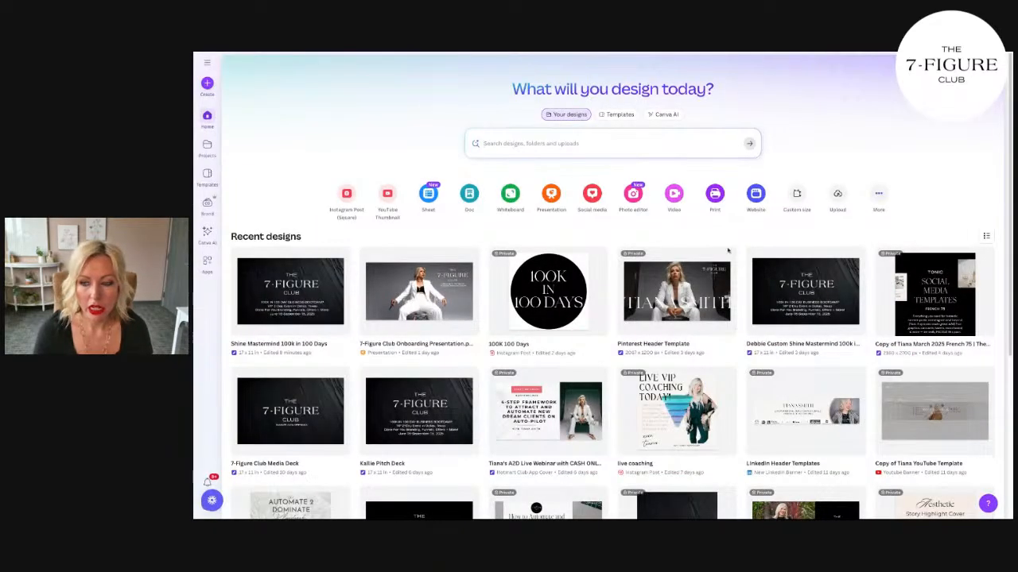
click(935, 294)
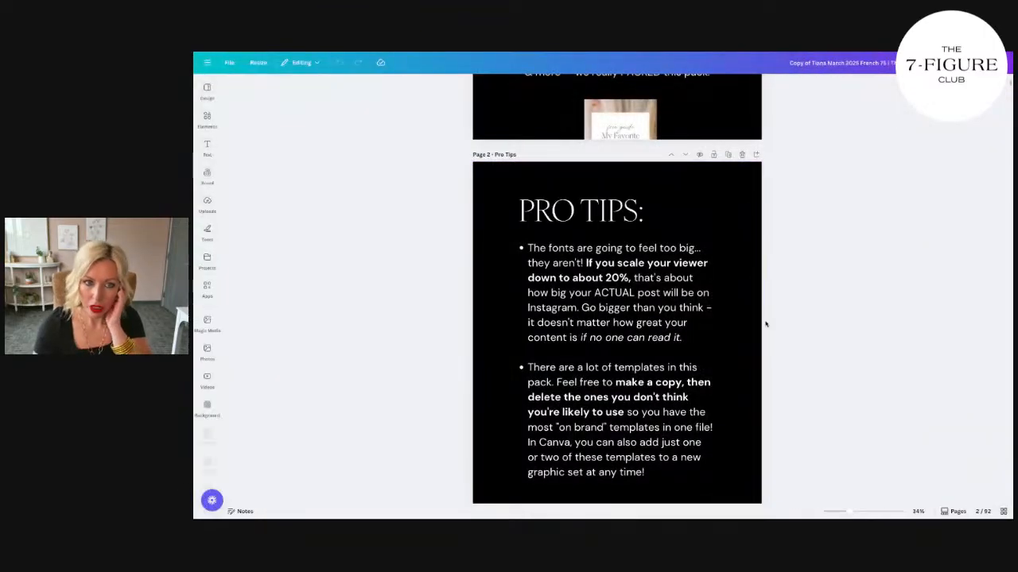
scroll(766, 324, down, 5)
scroll(765, 325, down, 10)
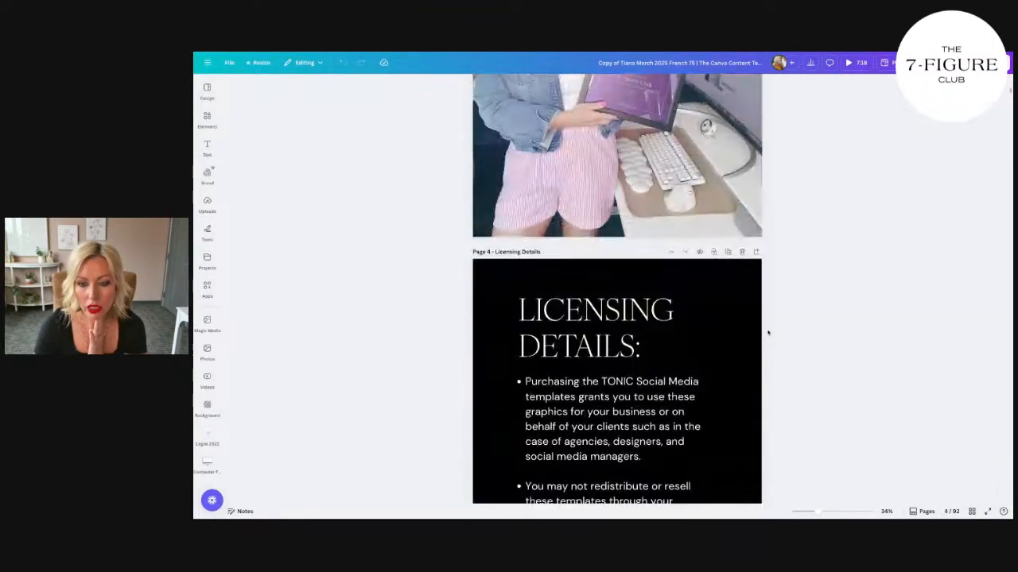
scroll(769, 335, down, 10)
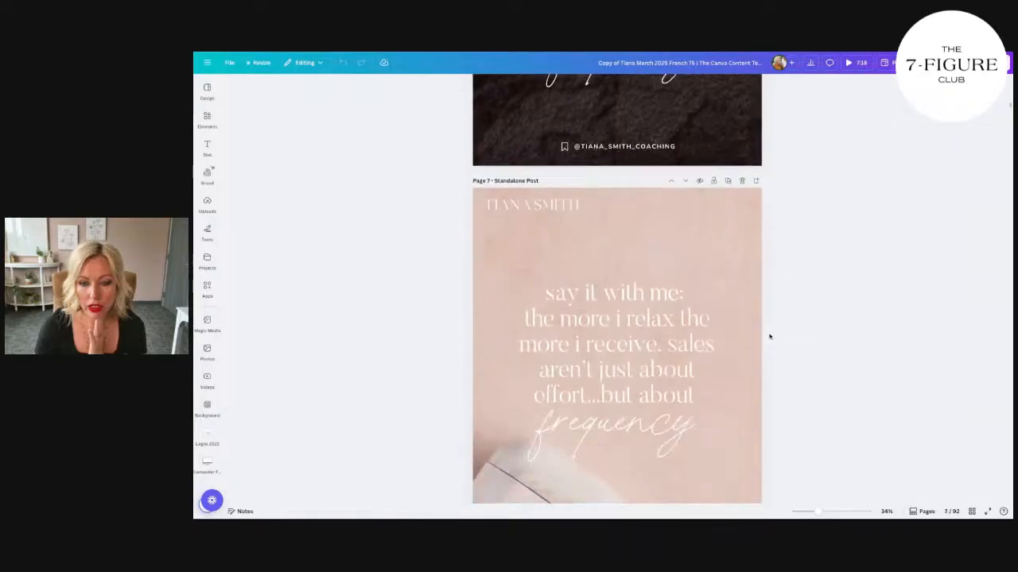
scroll(800, 341, down, 5)
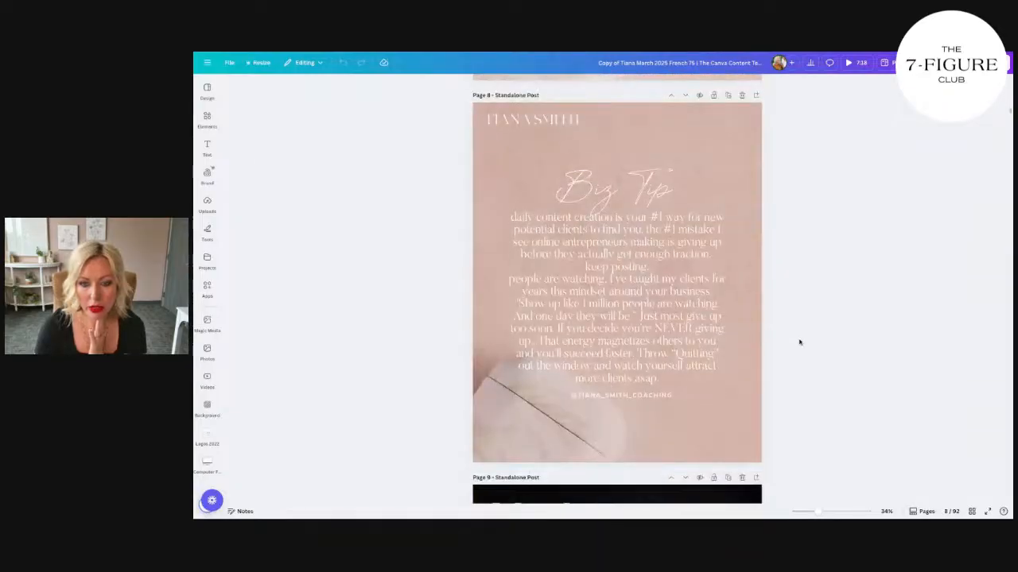
scroll(800, 342, up, 7)
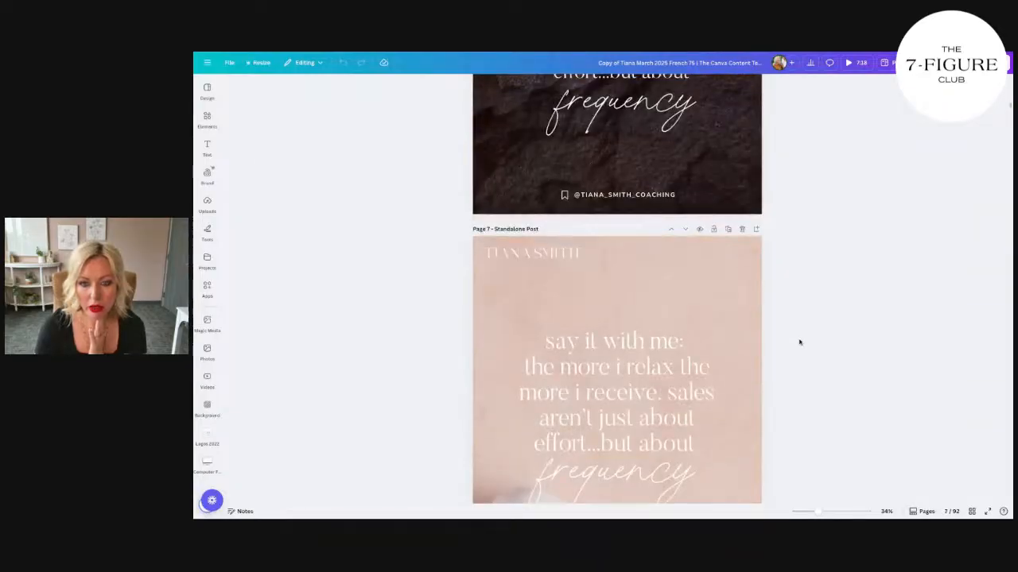
click(728, 230)
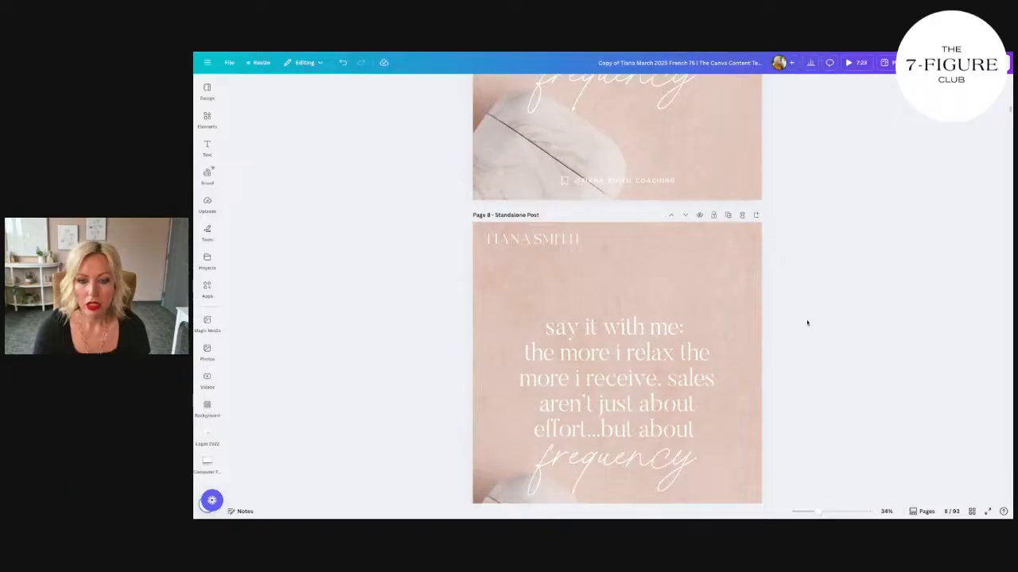
Step: Add the uploaded "I do not know how it will happen" image to the duplicated page's middle and move the existing quote text aside
click(207, 202)
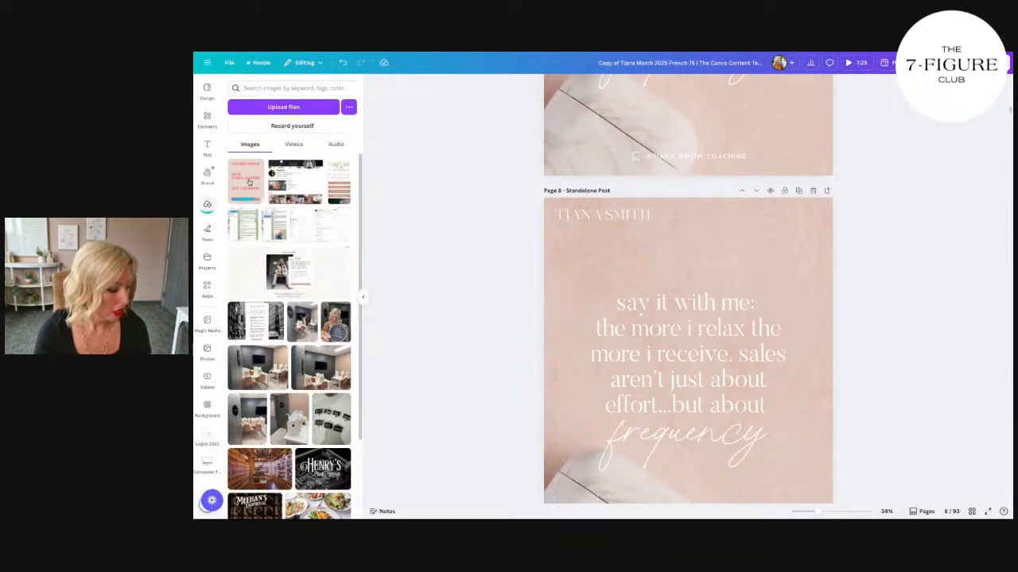
click(248, 182)
drag(754, 282, 660, 248)
click(783, 292)
drag(783, 292, 795, 287)
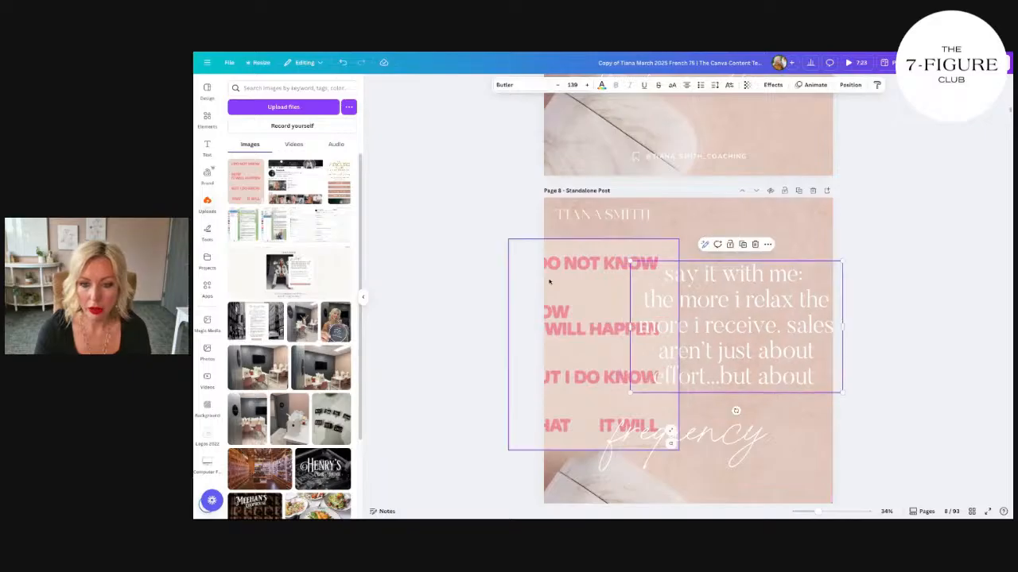
drag(549, 281, 639, 298)
Step: Replace the "say it with me" text with "I DO NOT KNOW", a blank line, then "HOW" and "IT WILL HAPPEN" on separate lines
double_click(723, 283)
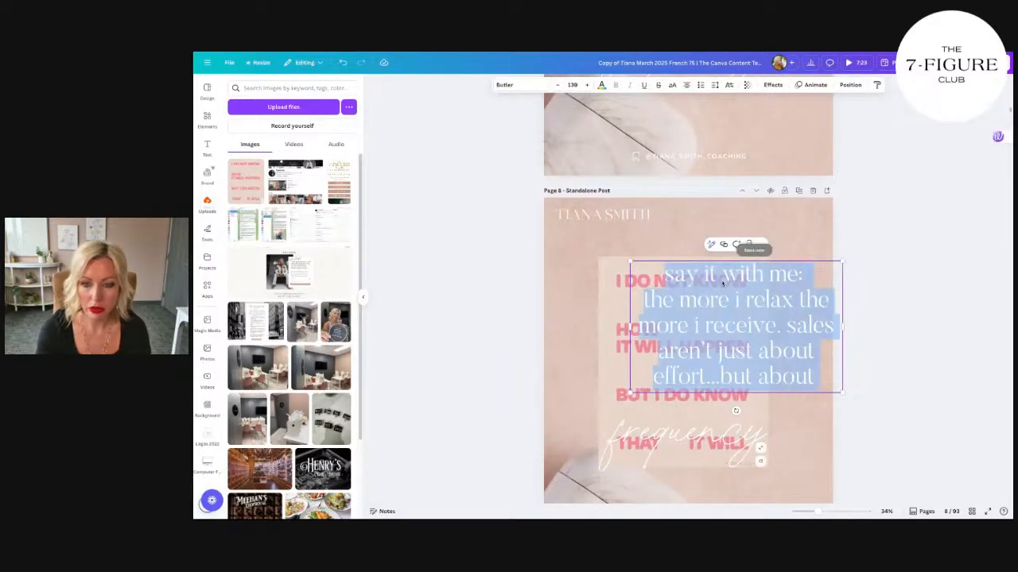
text(I DO NOT KNOW)
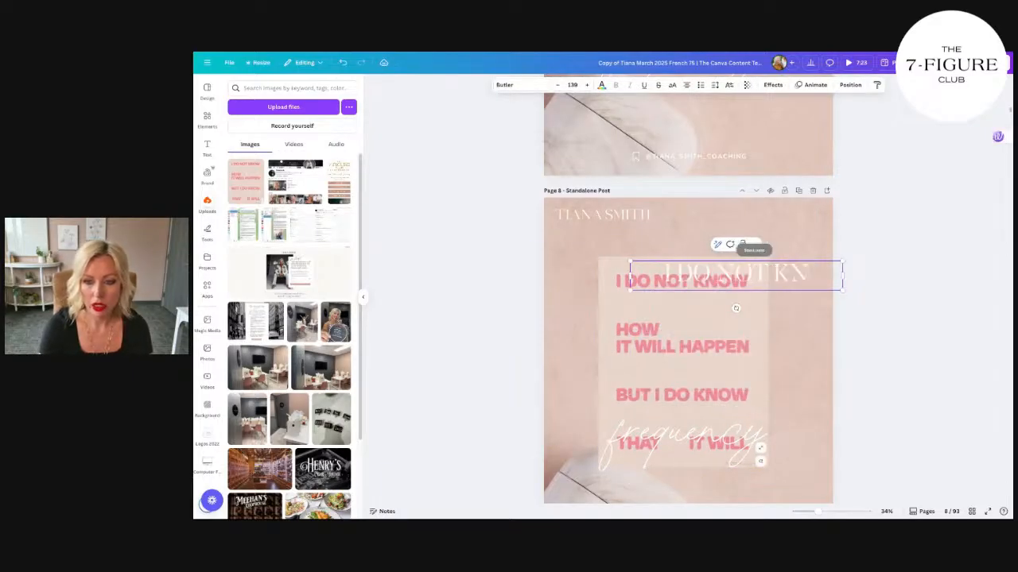
key(Return)
key(Return)
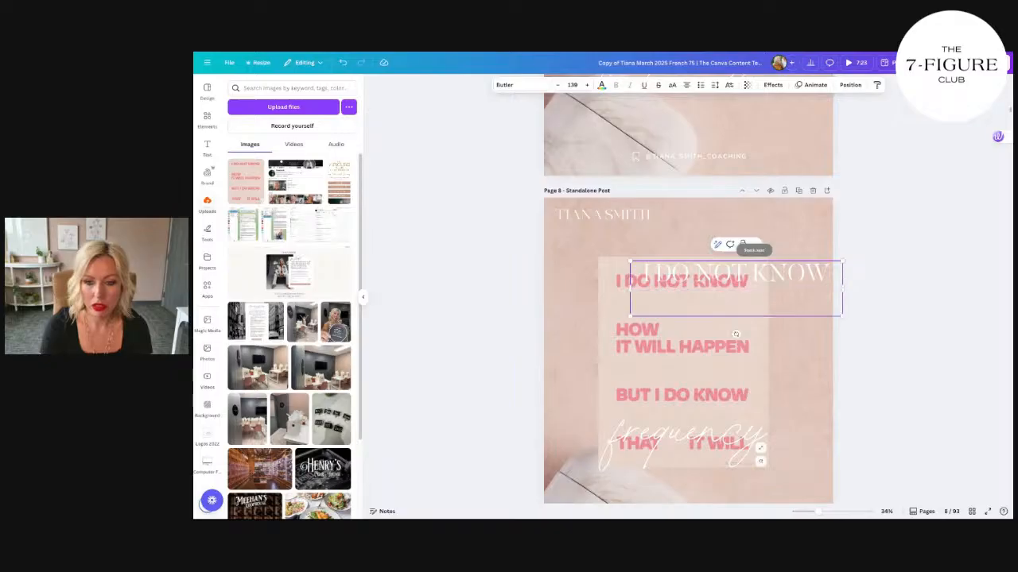
text(HOW)
key(Return)
text(IT WIL)
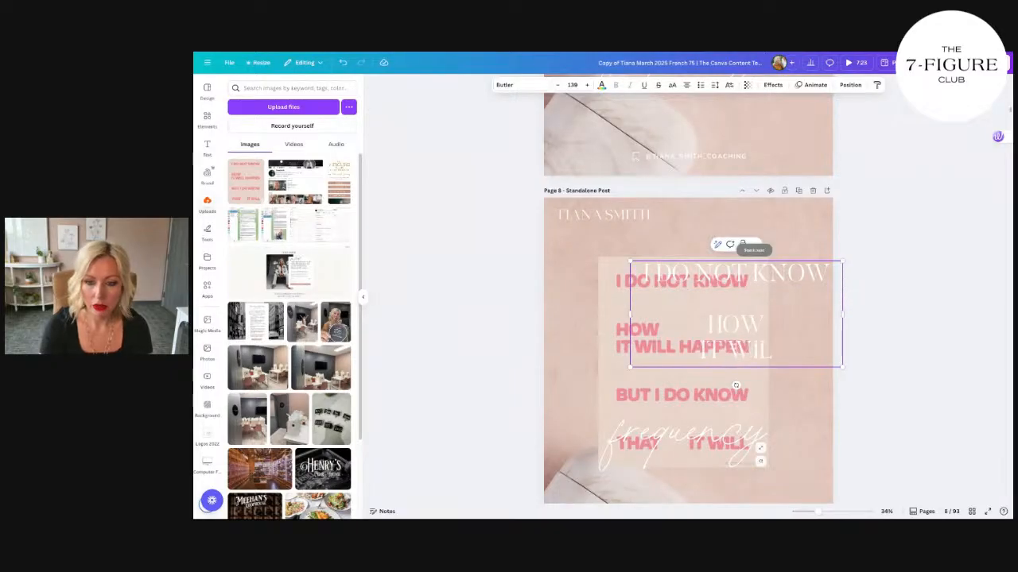
text(L HAPPEN)
key(Return)
key(Return)
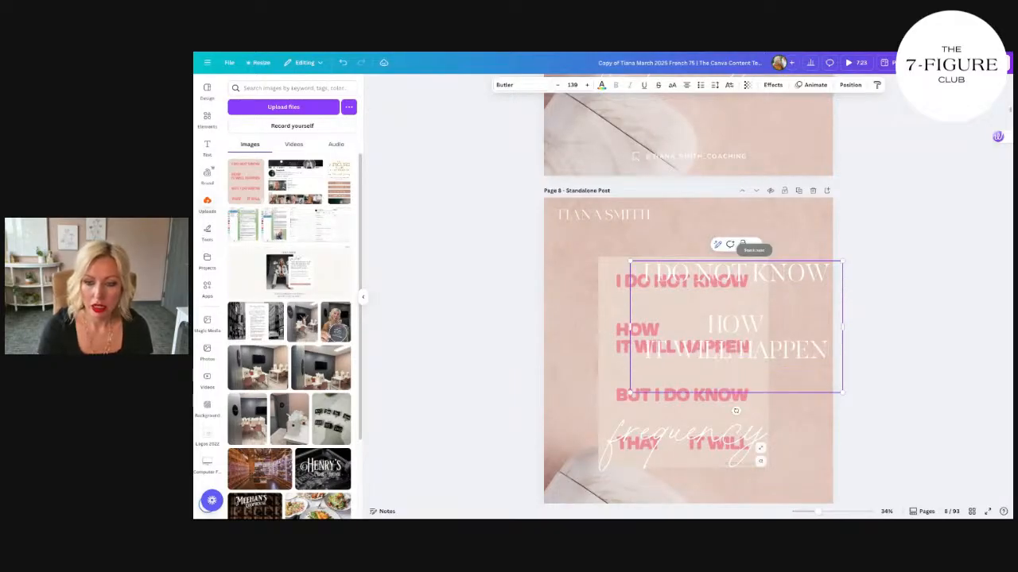
Step: Complete the quote with the lines "BUT I DO KNOW" and "THAT IT WILL", leaving a wide gap after "THAT"
text(BUT I DO KNOW)
key(Return)
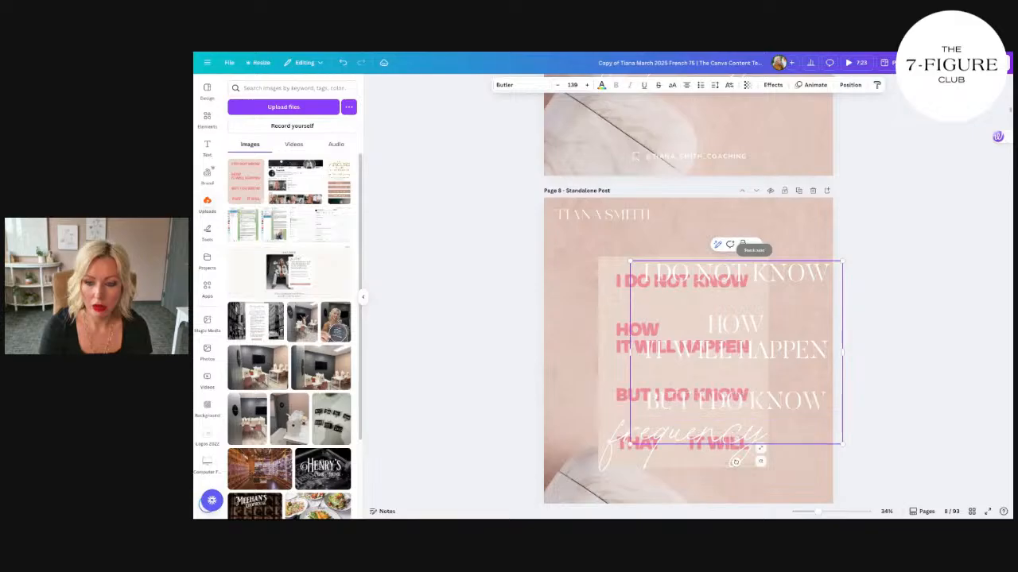
text(THAT)
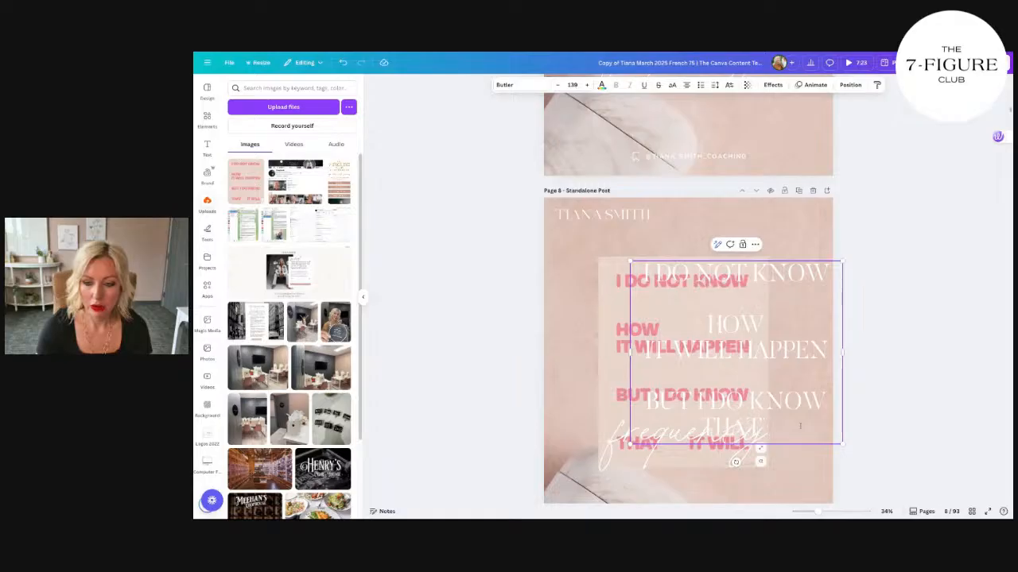
text(IT W)
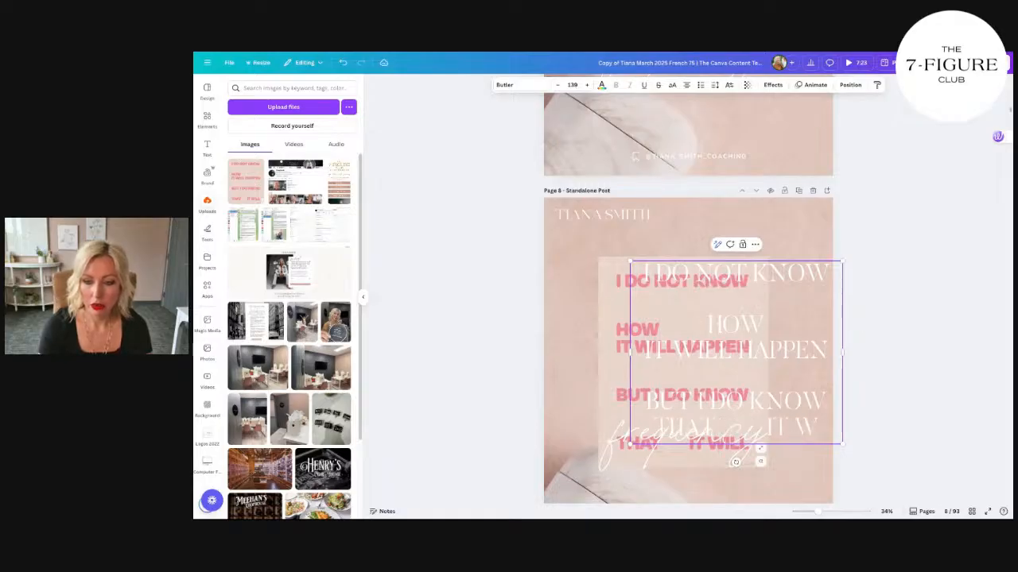
text(ILL)
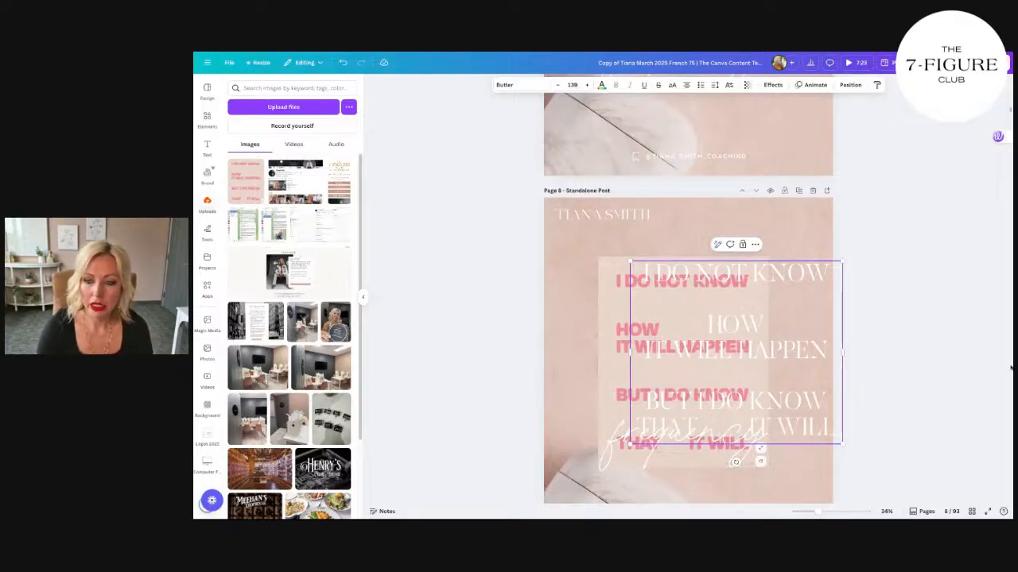
Step: Left-align the new quote text, move it over the reference image and shrink it to font size 123
click(873, 323)
drag(807, 332, 761, 341)
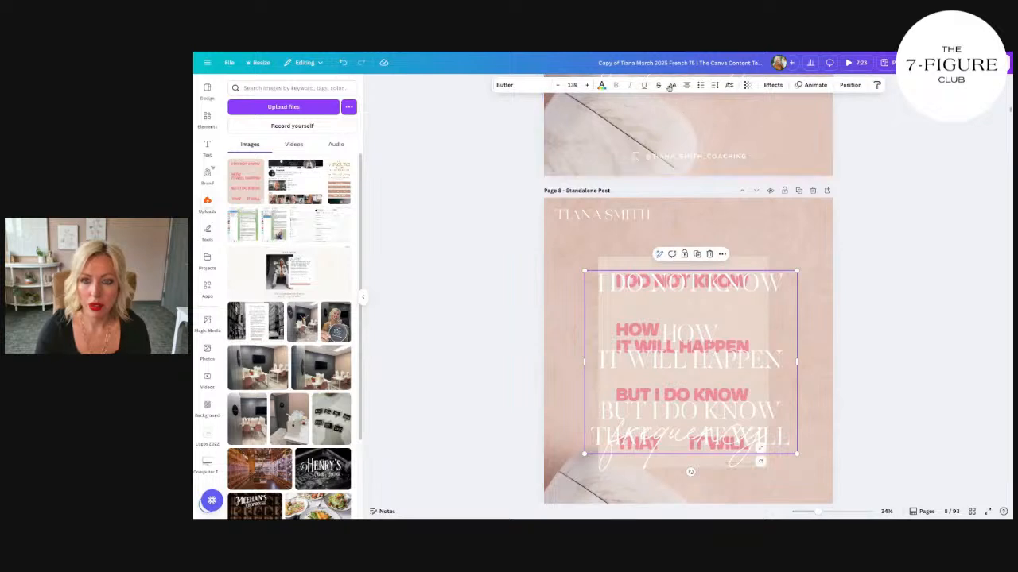
click(820, 363)
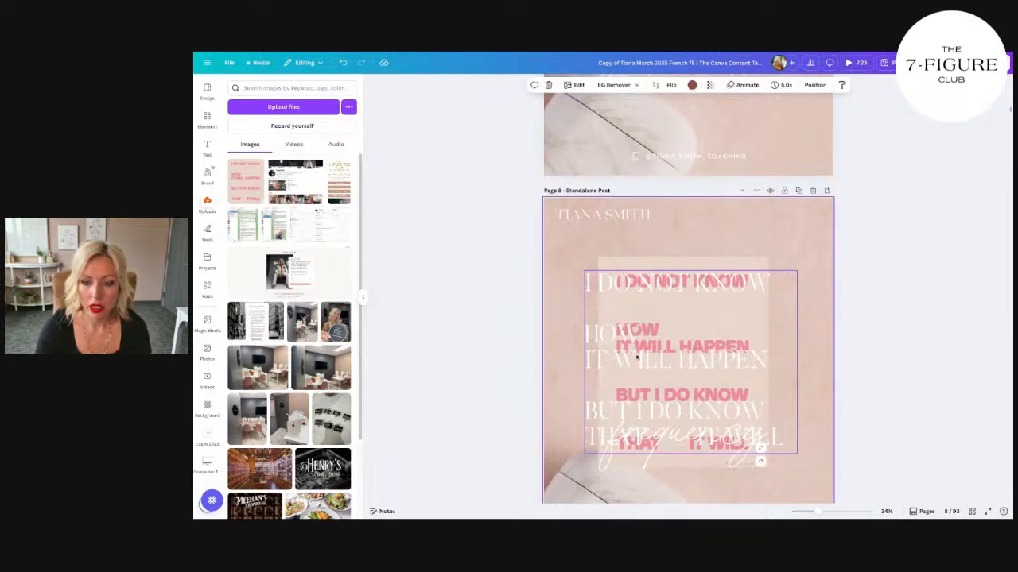
drag(636, 358, 651, 358)
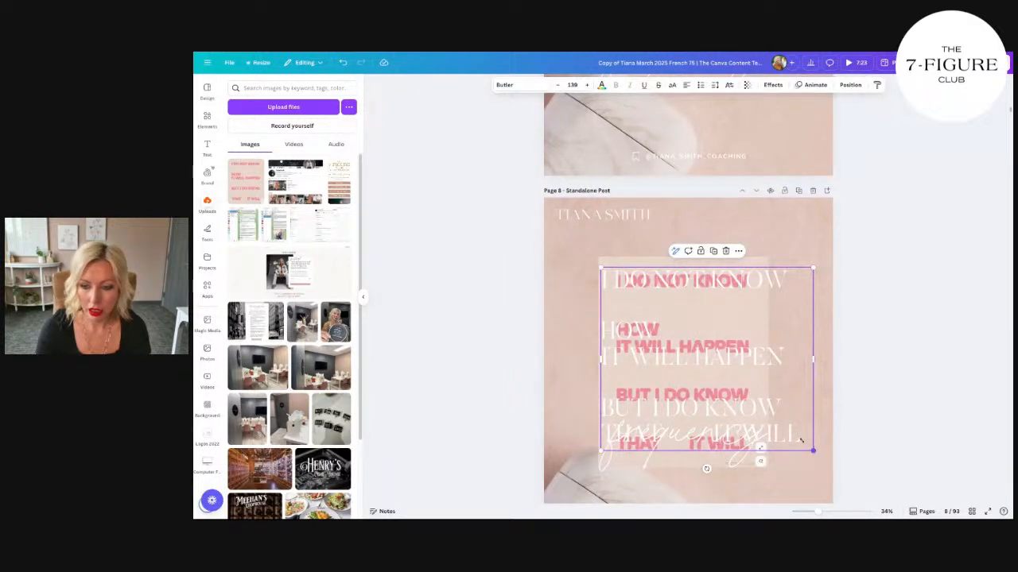
drag(800, 439, 774, 418)
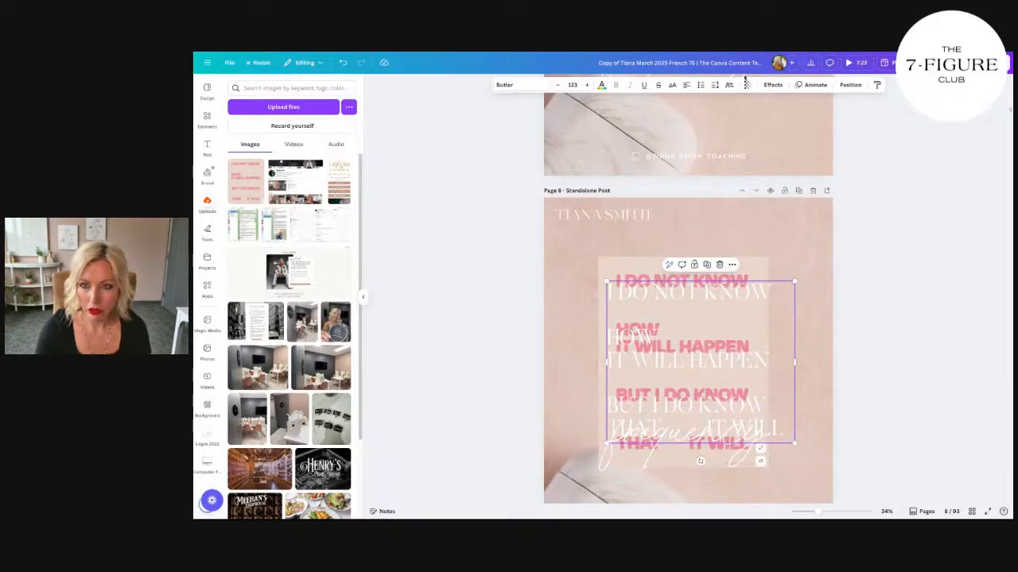
Step: Set the quote's line spacing to 1.21 and shift the text slightly to align with the image's edge
click(715, 85)
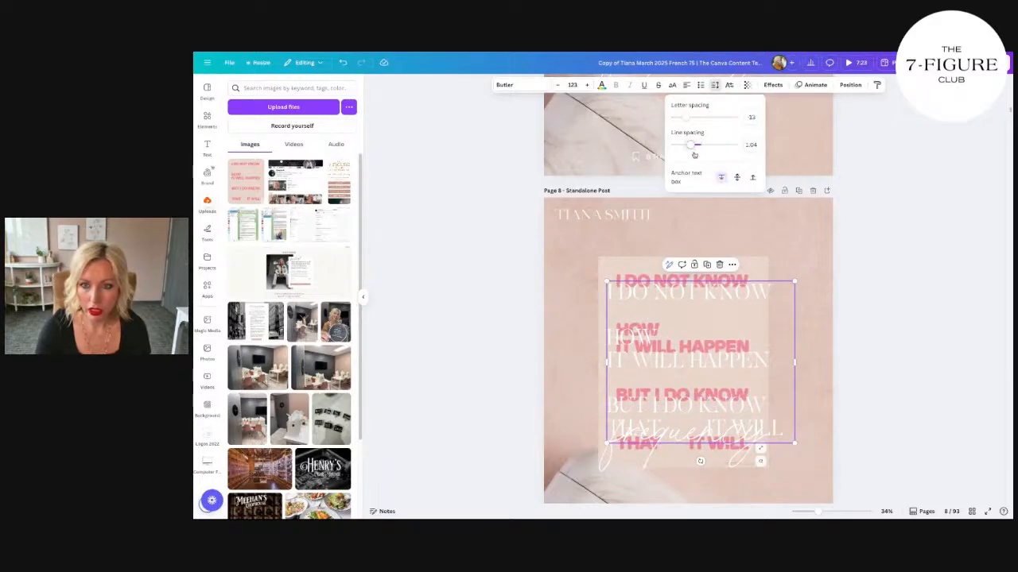
drag(694, 154, 697, 147)
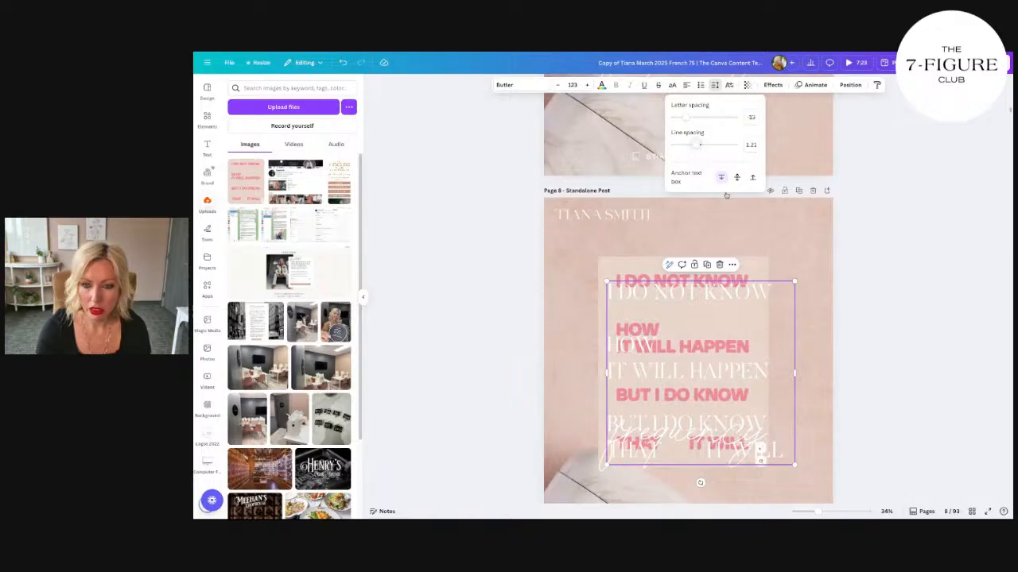
click(811, 336)
drag(765, 371, 759, 366)
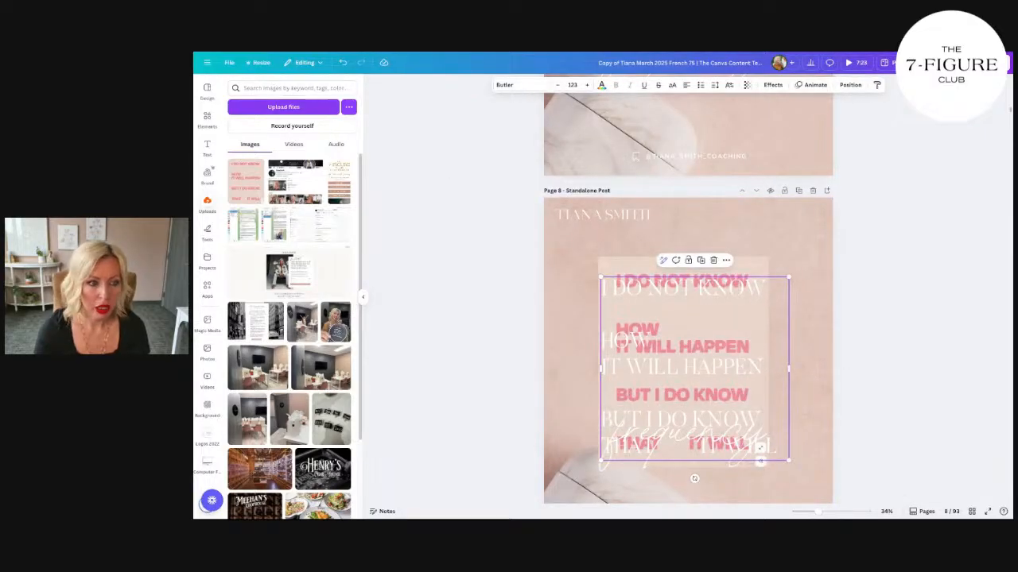
Step: Add a square shape stretched to cover the whole reference image, and delete the script word "frequency"
click(207, 118)
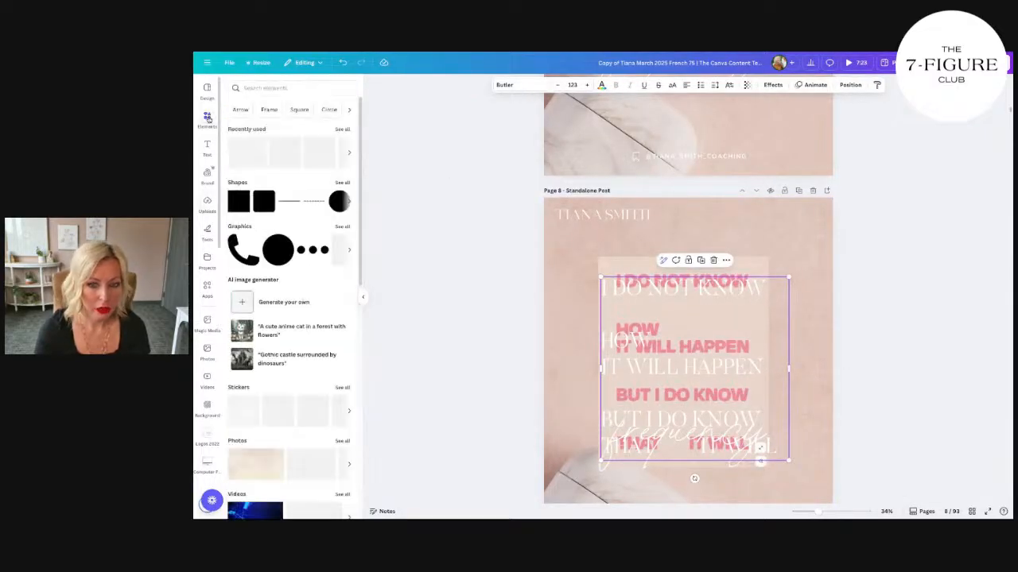
click(238, 202)
drag(694, 354, 647, 275)
drag(684, 343, 771, 472)
click(715, 436)
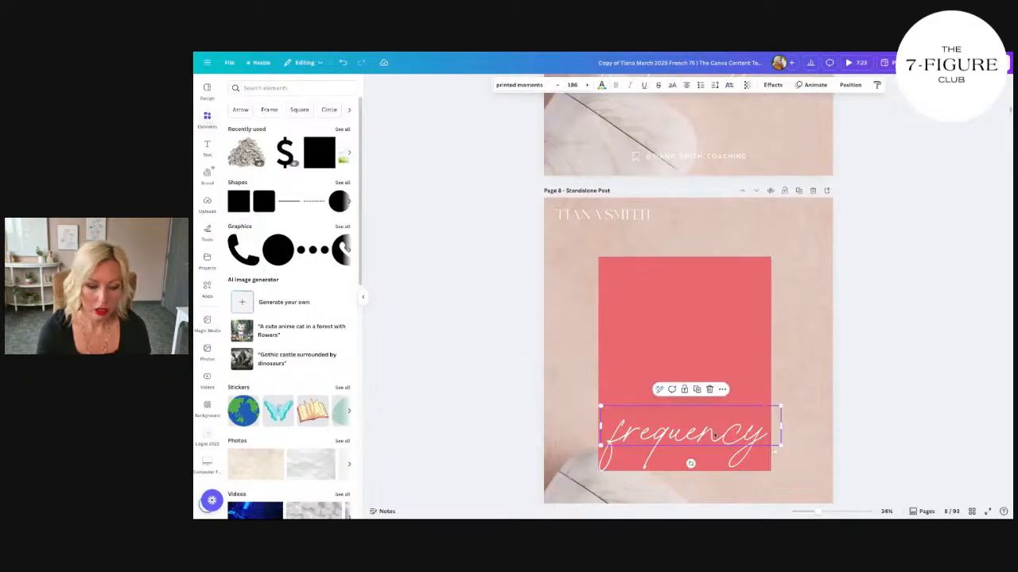
key(Delete)
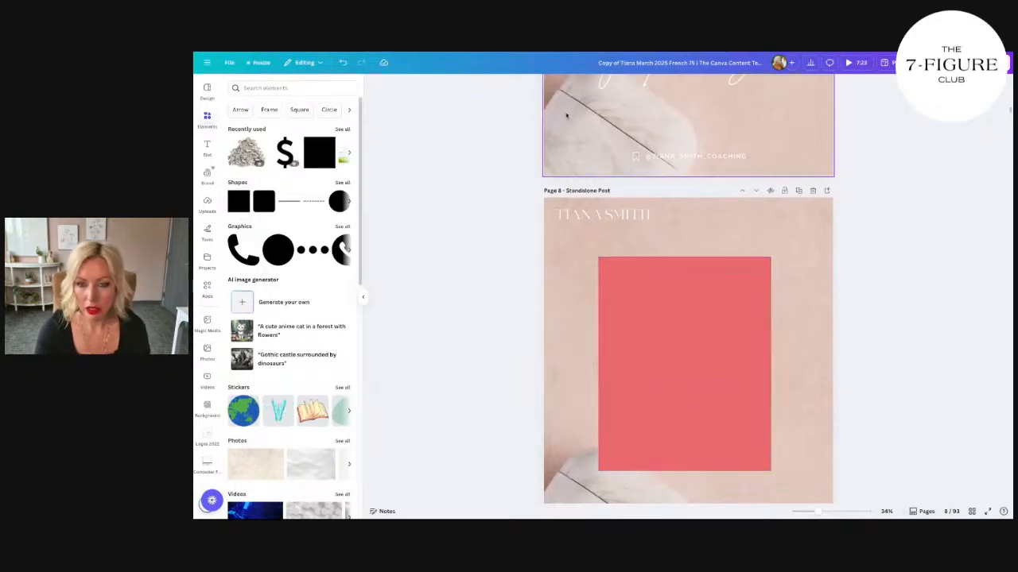
Step: Recolor the red rectangle with the beige sampled from the reference image's background and place it back over the image
drag(730, 422, 762, 418)
click(507, 85)
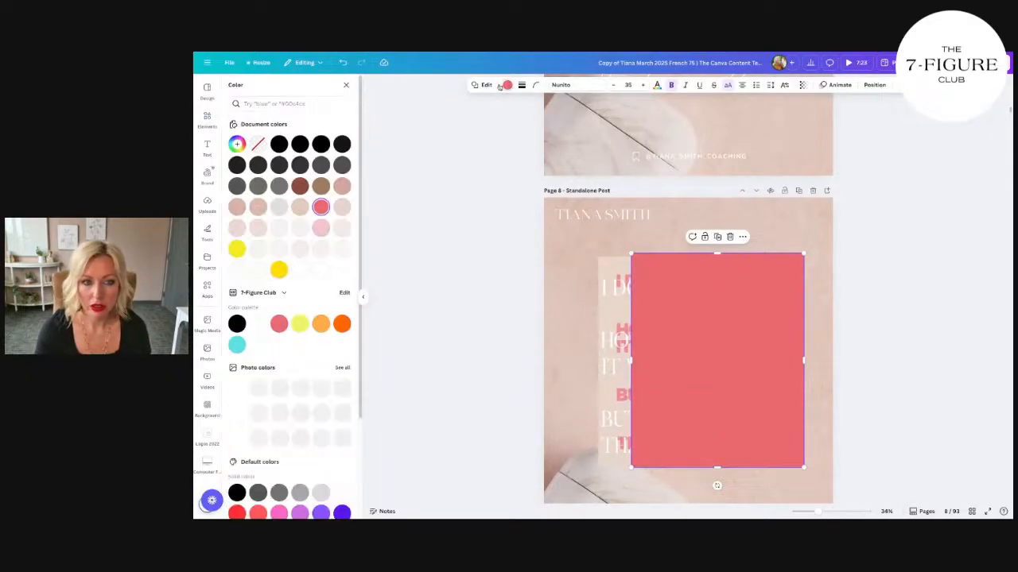
click(237, 143)
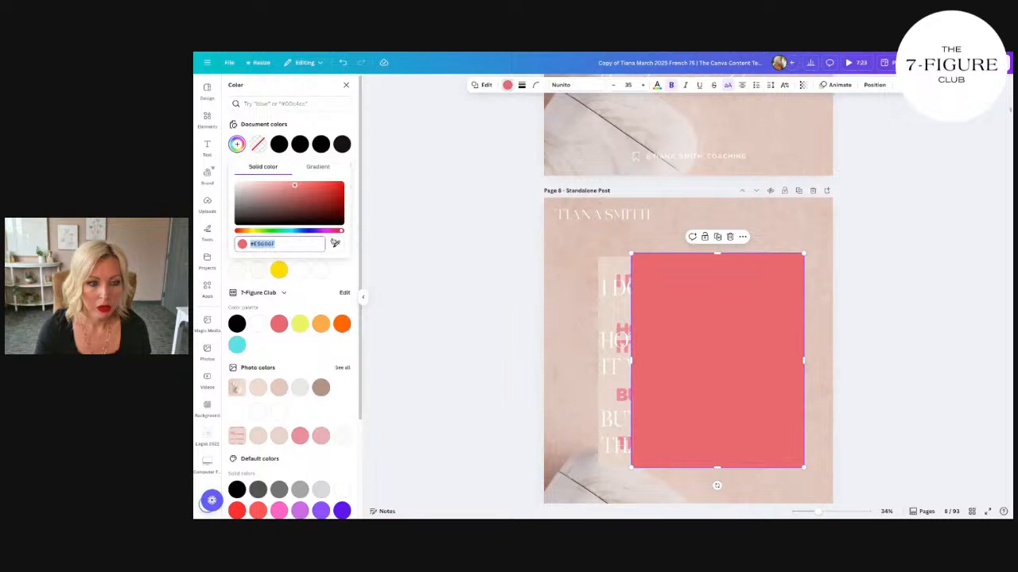
click(620, 254)
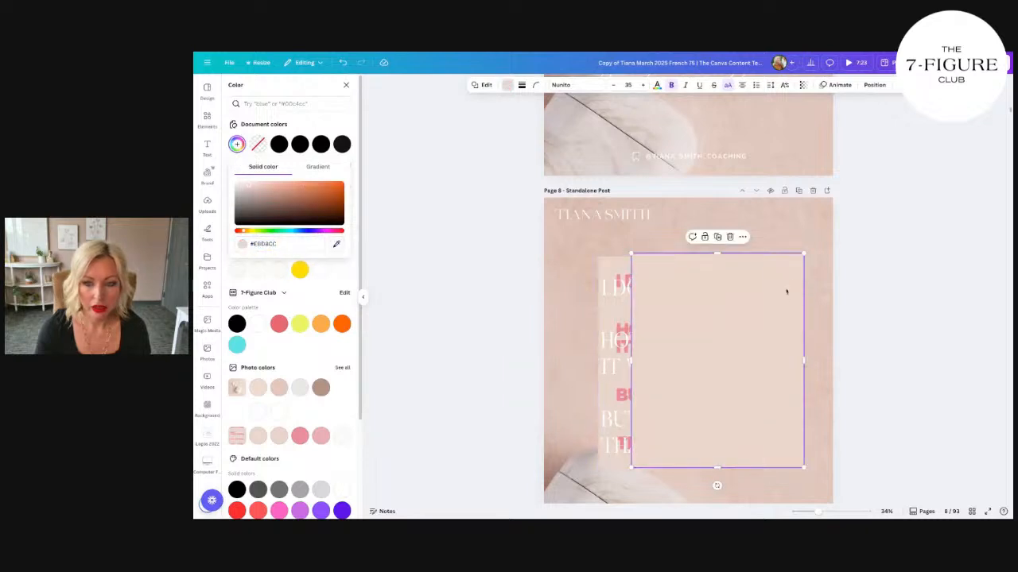
drag(785, 289, 751, 300)
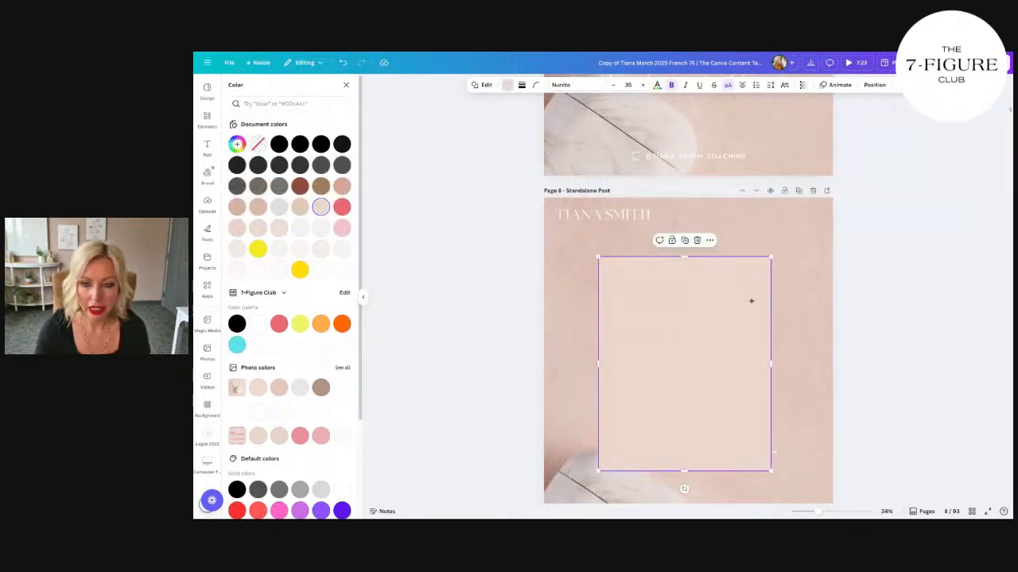
Step: Layer the beige rectangle behind the white quote text while keeping it in front of the reference image
right_click(739, 291)
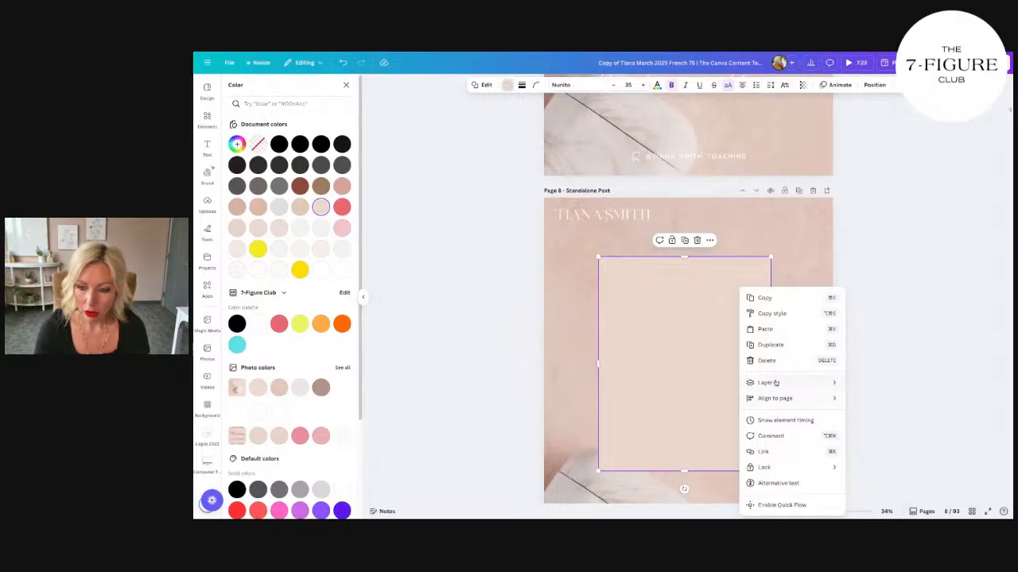
mouse_move(775, 383)
click(883, 413)
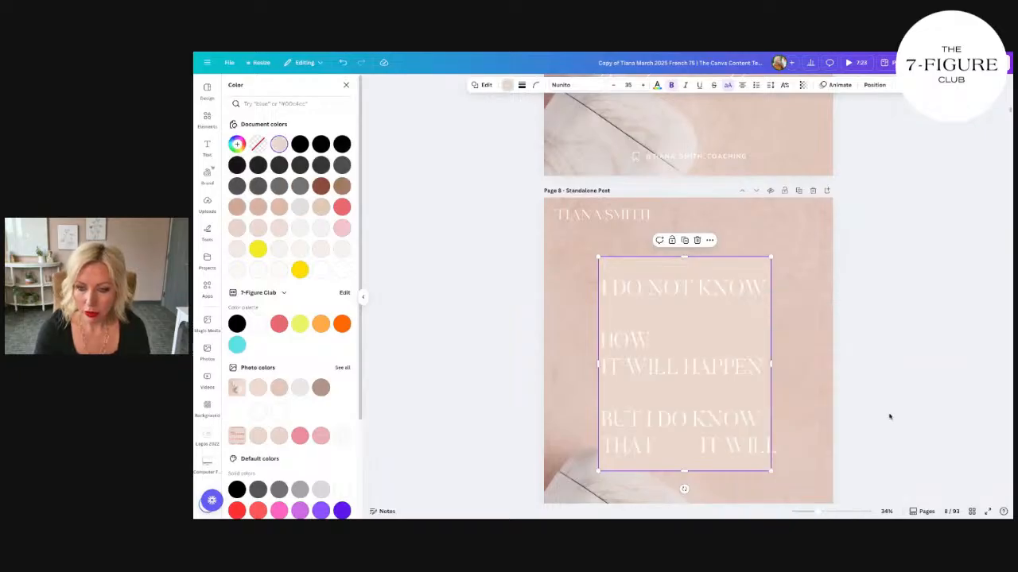
click(807, 388)
scroll(807, 388, down, 1)
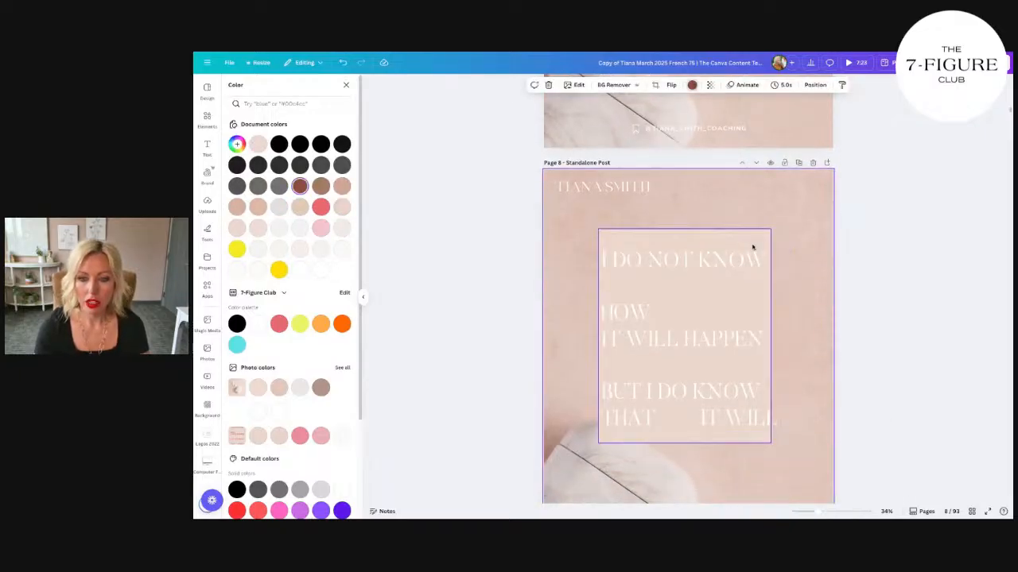
Step: Widen the beige rectangle until it covers the full width of the quote text, and make it slightly transparent
click(753, 245)
drag(772, 339, 781, 339)
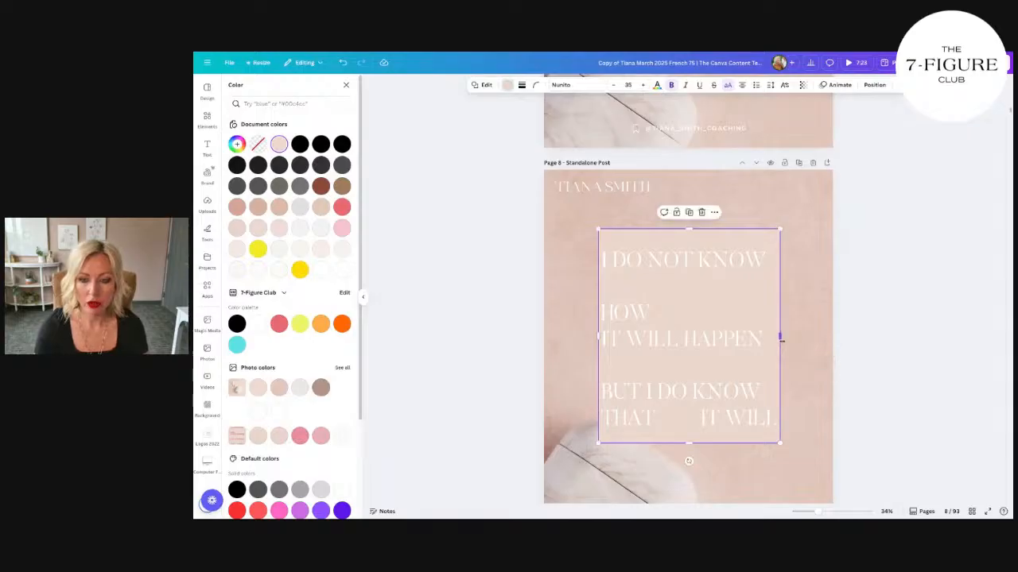
click(799, 378)
click(733, 401)
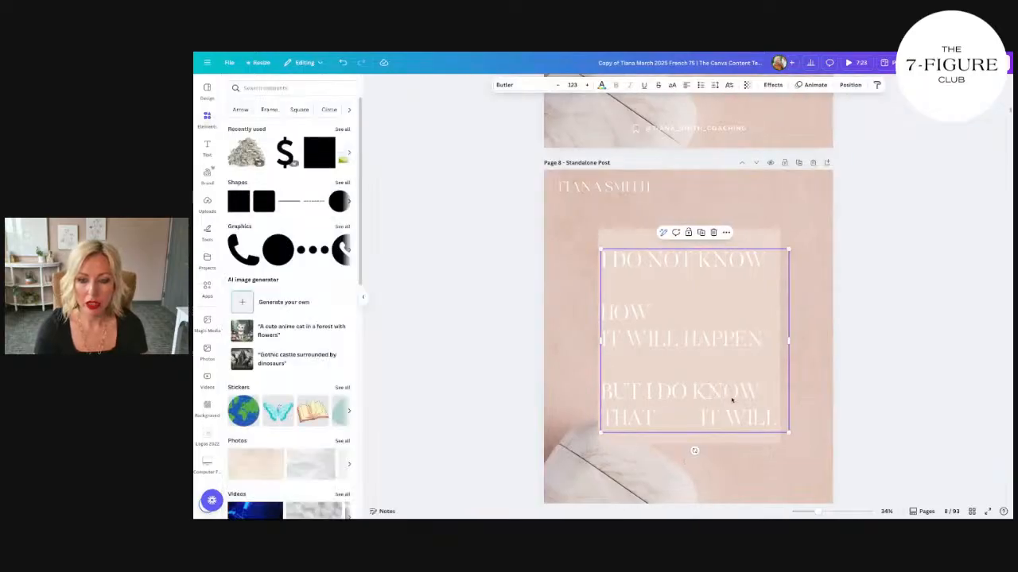
click(754, 237)
click(802, 85)
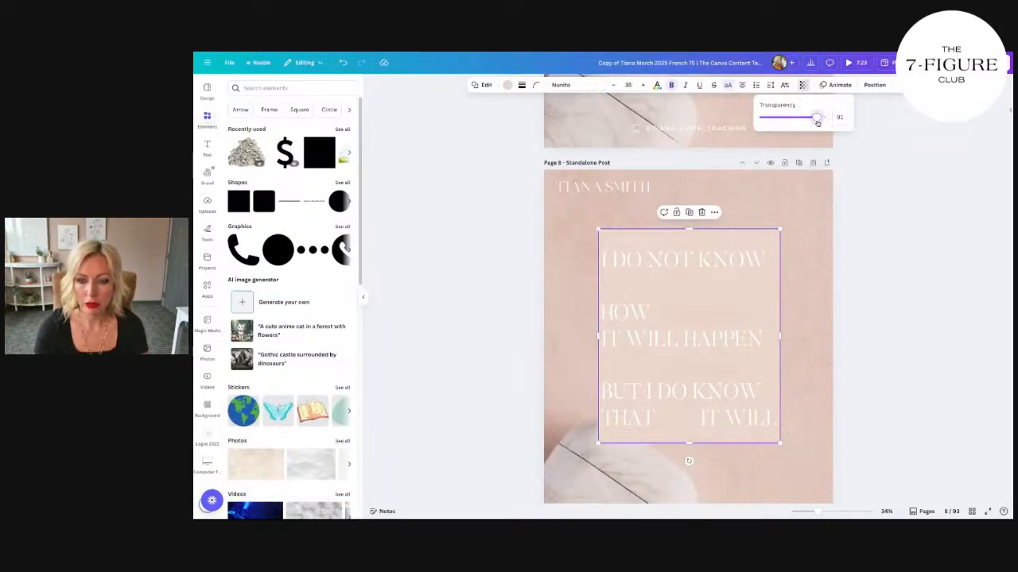
Step: Move the beige rectangle aside, delete the reference image, and move the rectangle back behind the quote text
drag(686, 278, 734, 274)
click(615, 234)
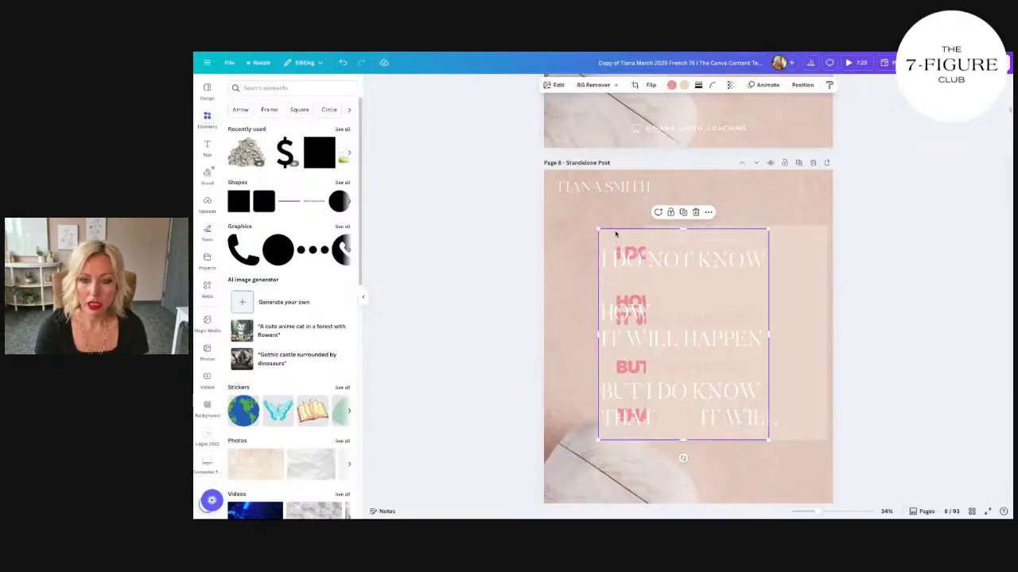
key(Delete)
drag(773, 248, 730, 251)
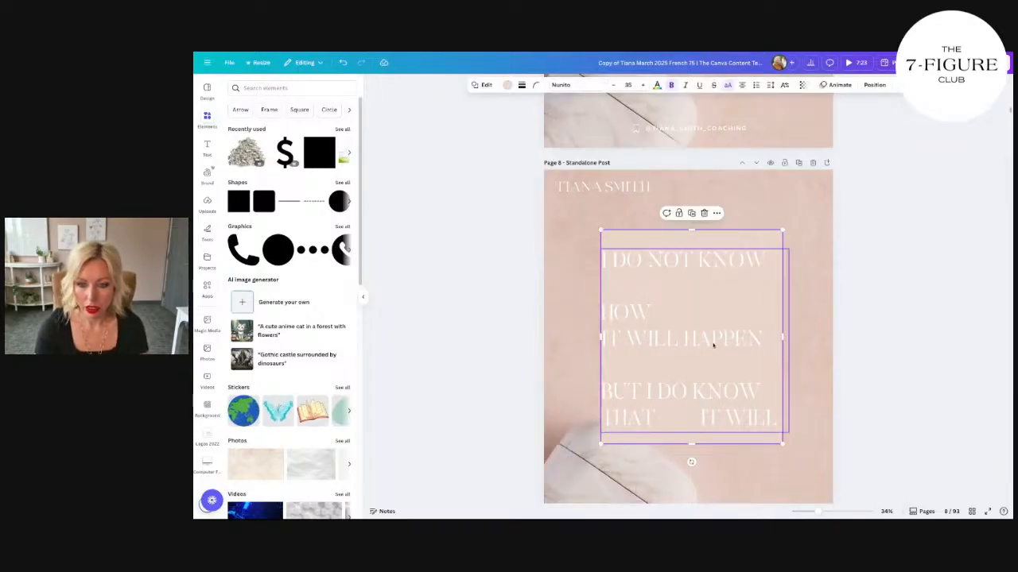
Step: Shift the quote text inward from the rectangle's edge and scale it down to a font size of about 119
drag(715, 344, 721, 343)
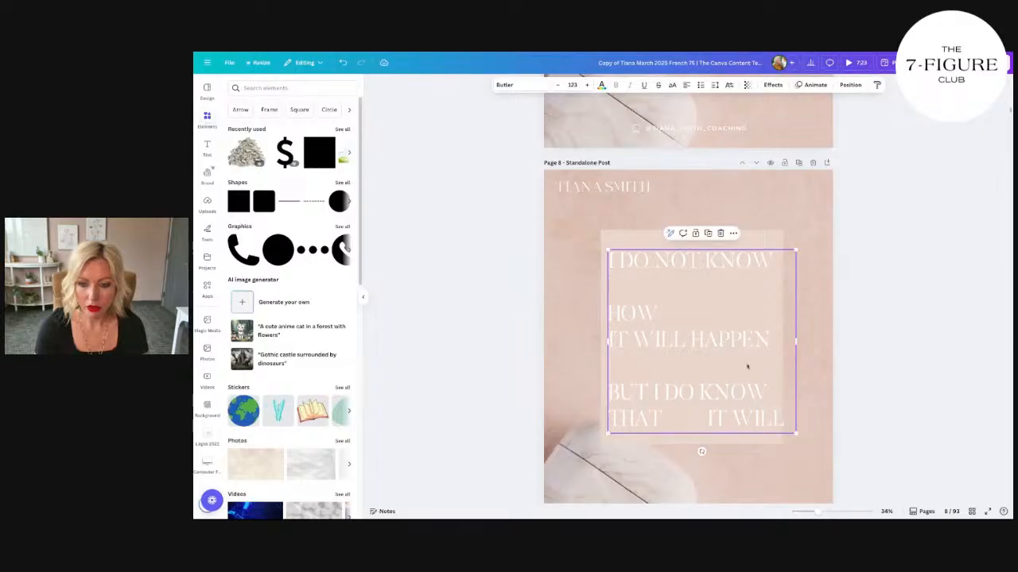
drag(796, 434, 788, 427)
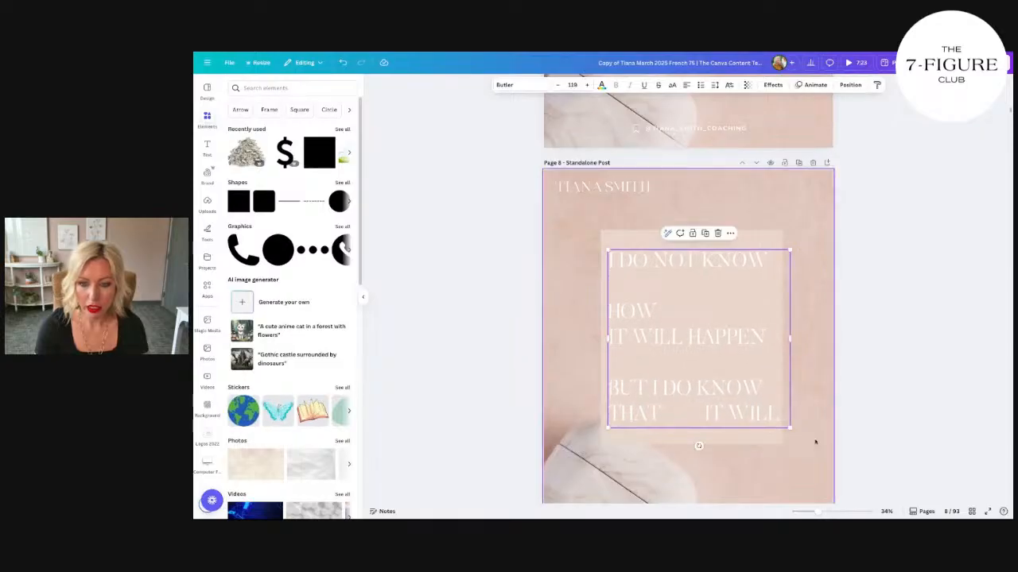
drag(744, 400, 740, 398)
Step: Shorten the beige rectangle from its lower edge and widen it slightly so the margins around the quote look even
click(768, 234)
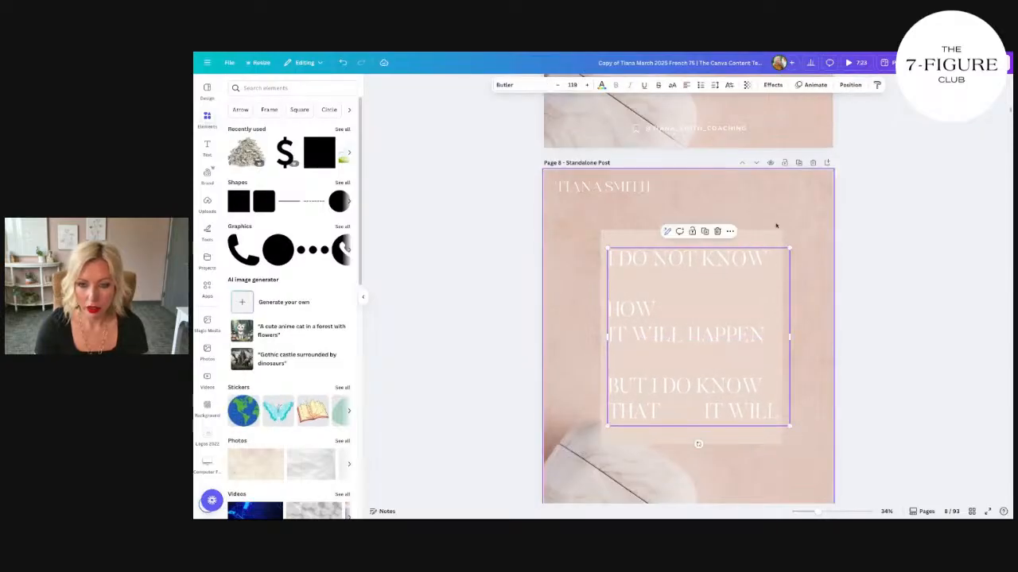
scroll(765, 240, down, 1)
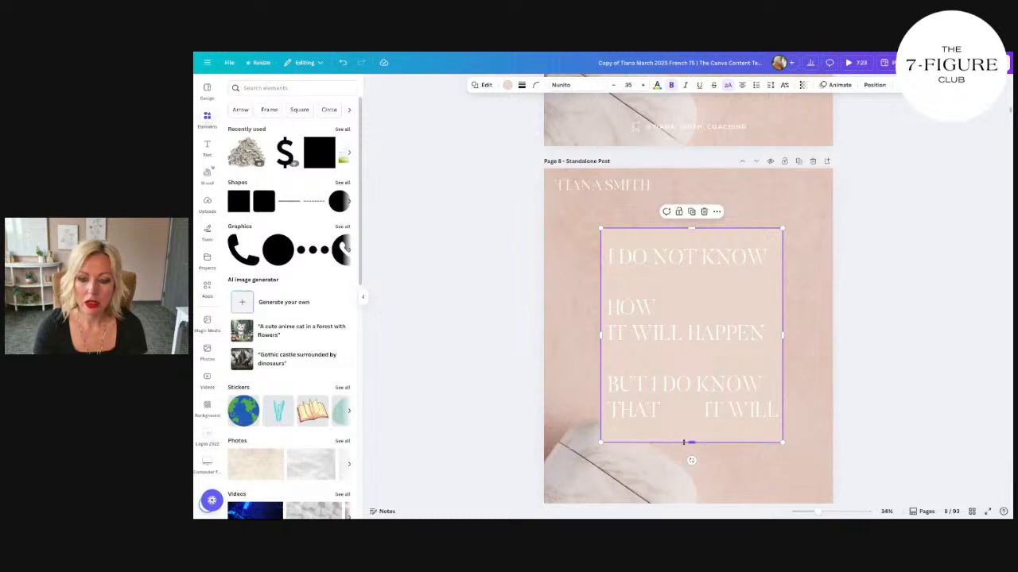
drag(683, 442, 684, 432)
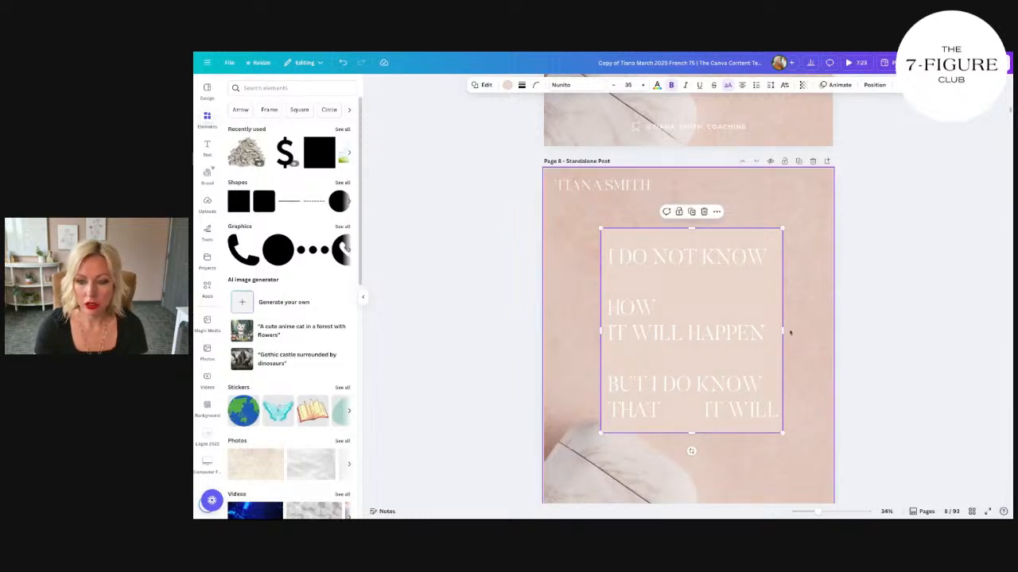
click(800, 390)
Step: Duplicate the finished quote page to create a second version of the post
scroll(807, 393, down, 1)
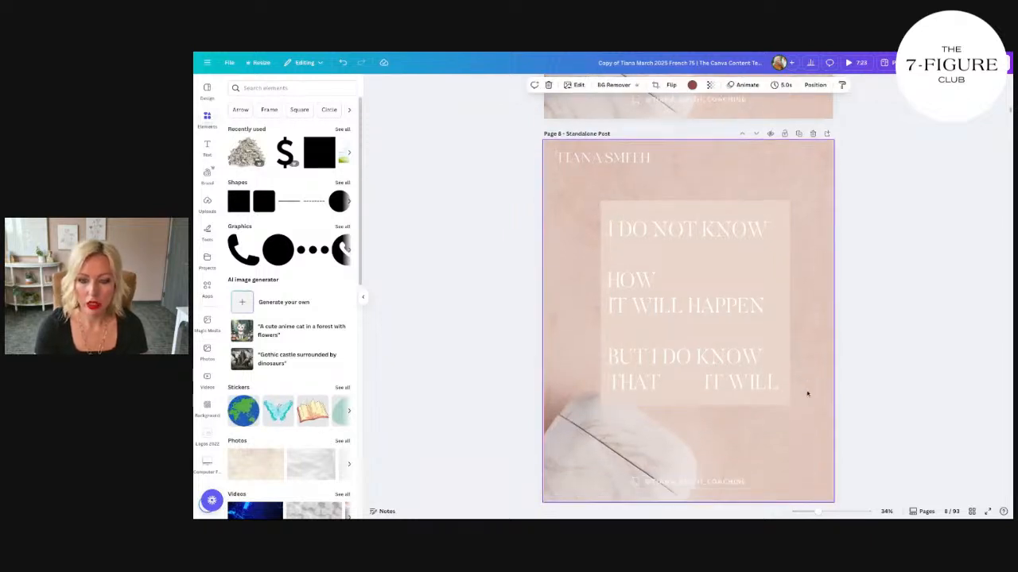
scroll(807, 393, down, 1)
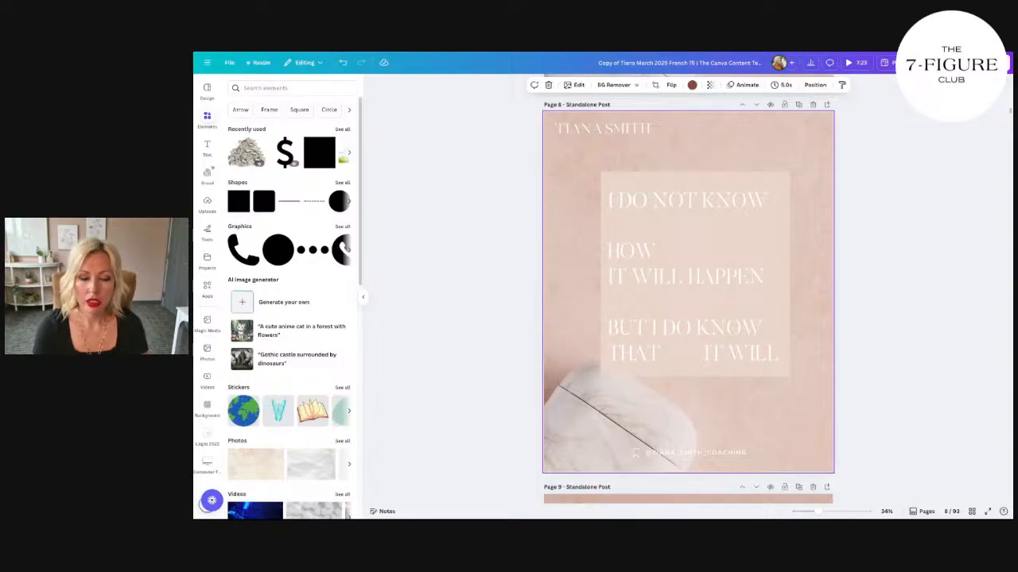
click(798, 104)
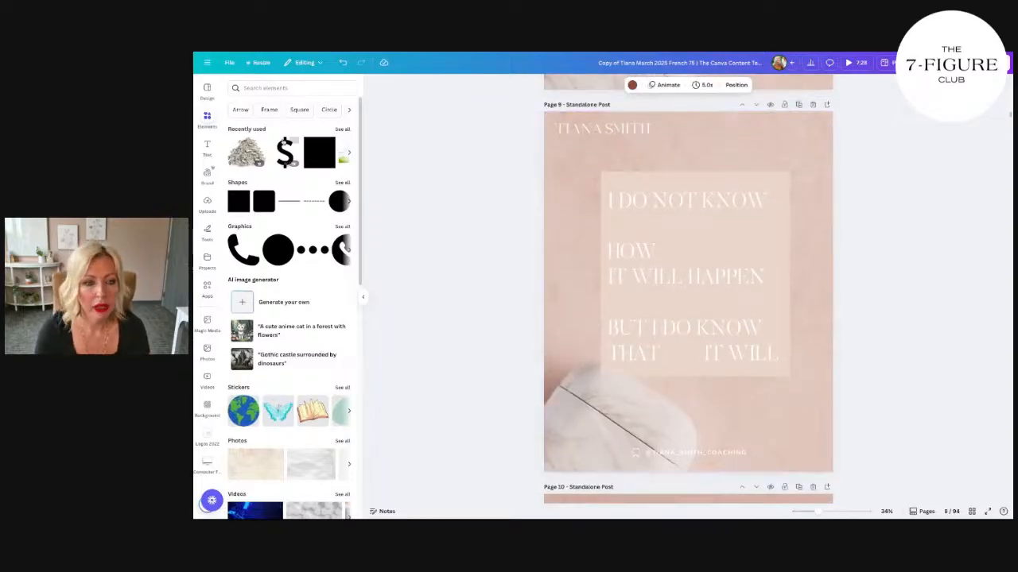
Step: Browse the Patterns backgrounds and apply the pastel marshmallow photo as the duplicated page's background
click(206, 404)
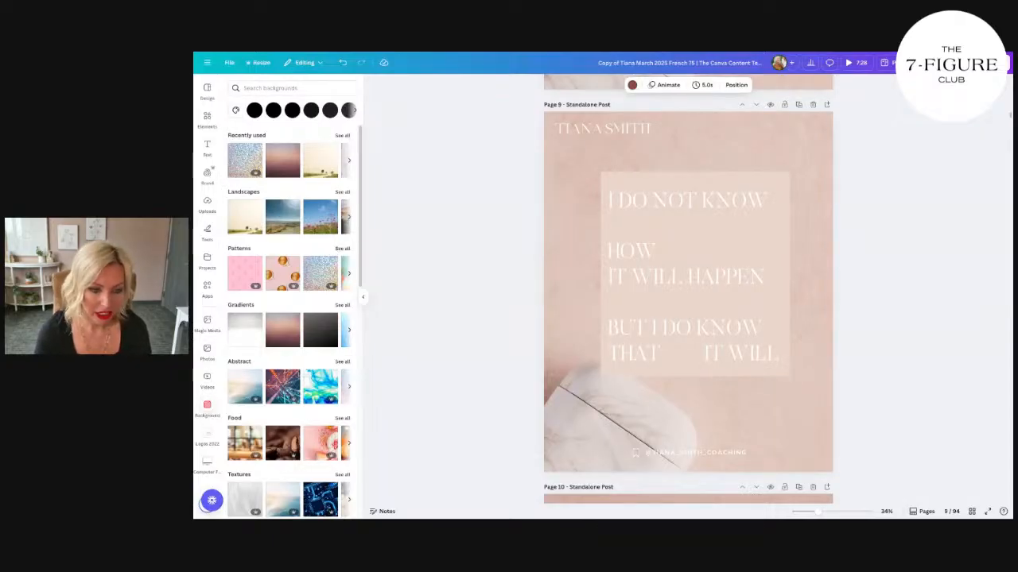
click(342, 249)
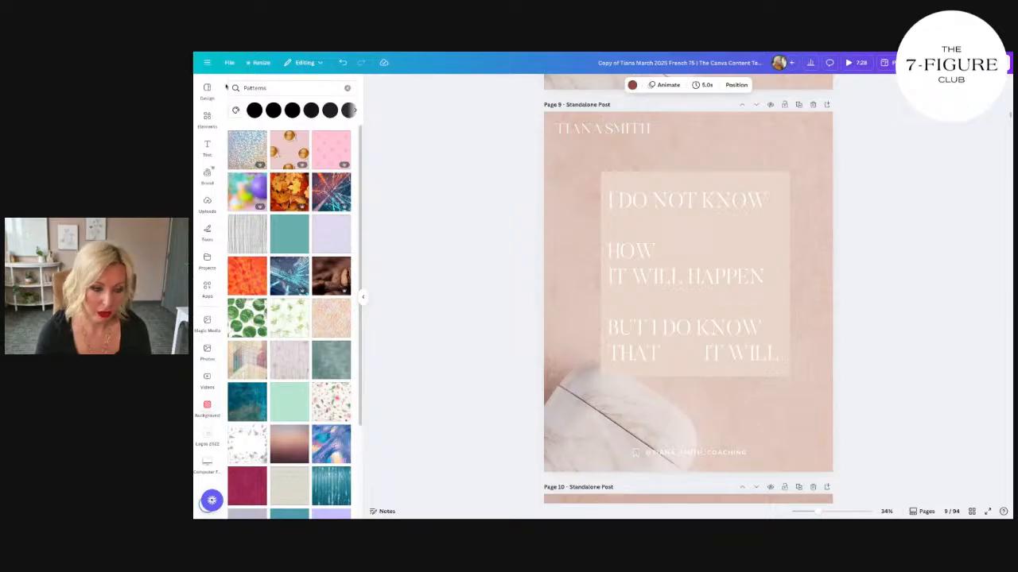
drag(330, 324, 547, 143)
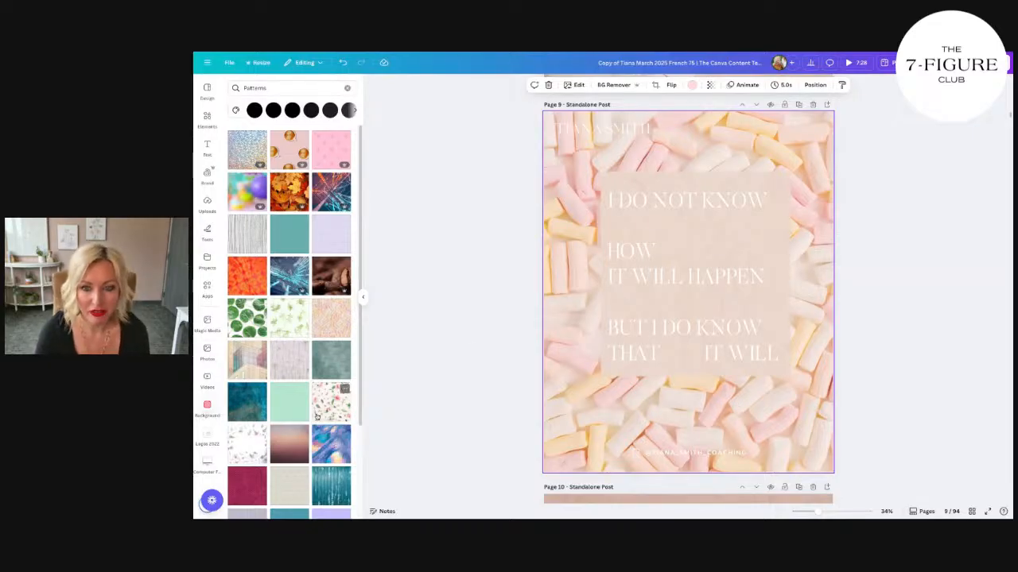
Step: Replace the marshmallow background with the pale pink pattern from the Patterns collection
scroll(316, 416, down, 5)
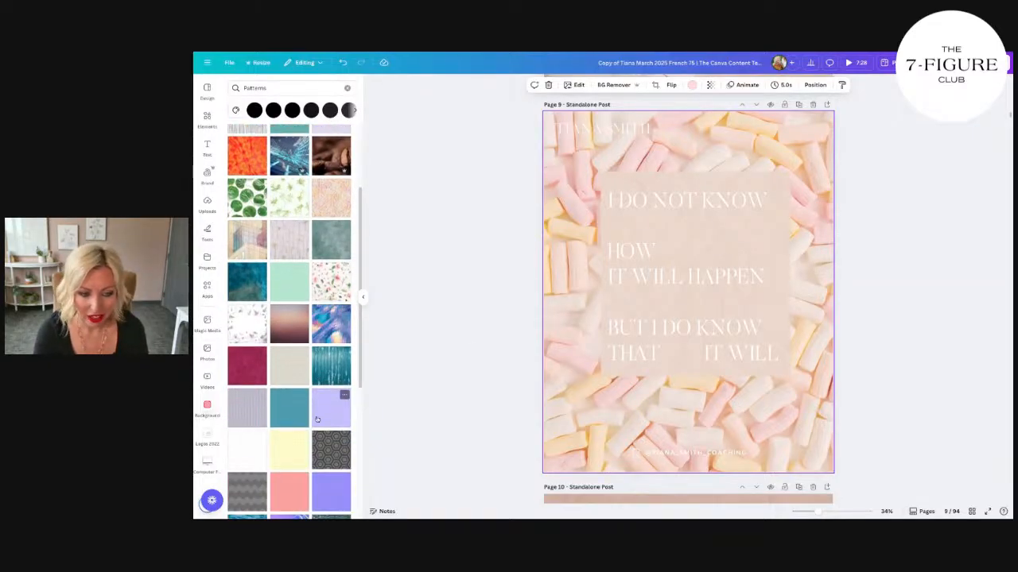
scroll(317, 418, down, 6)
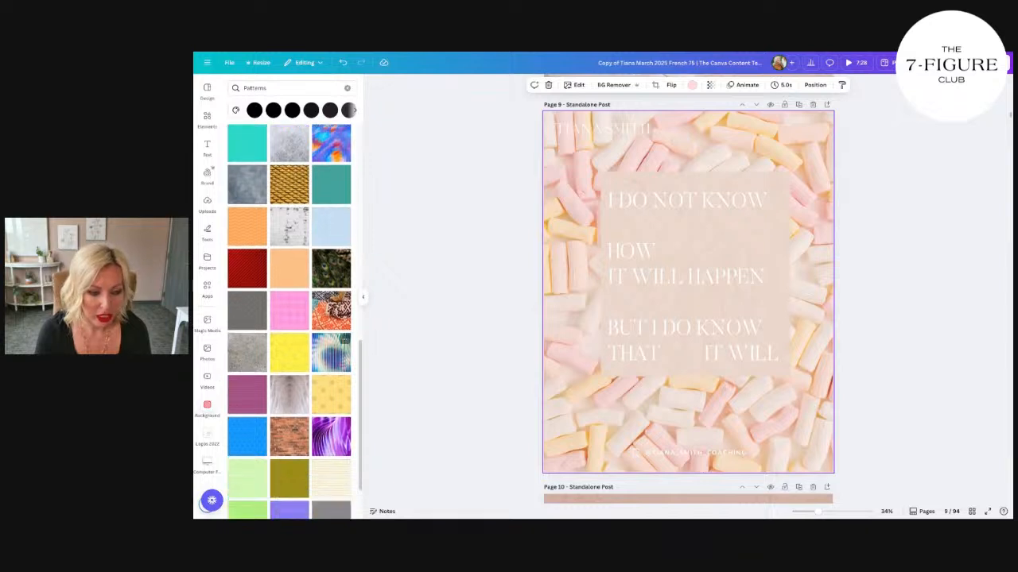
scroll(346, 355, down, 5)
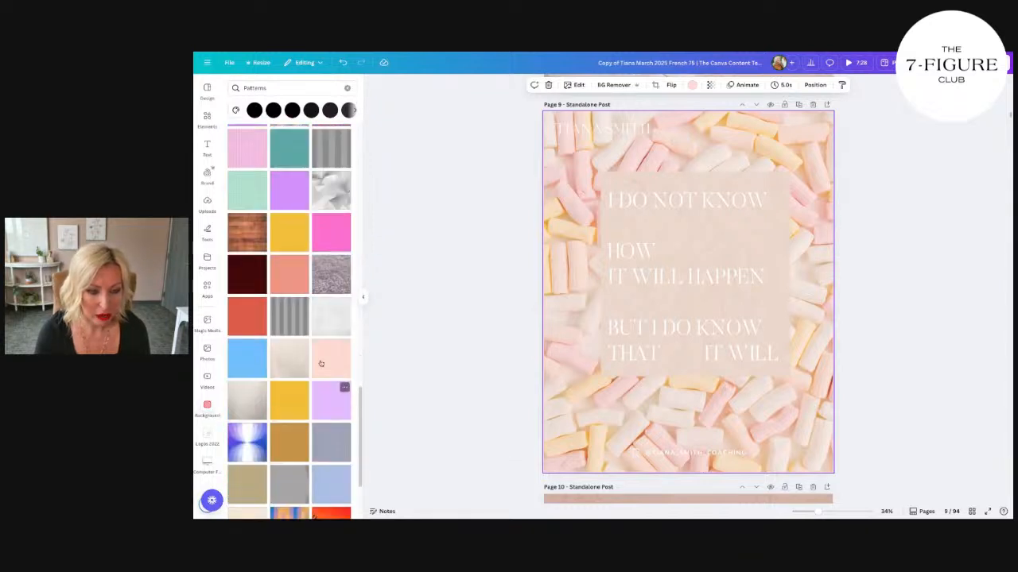
click(347, 355)
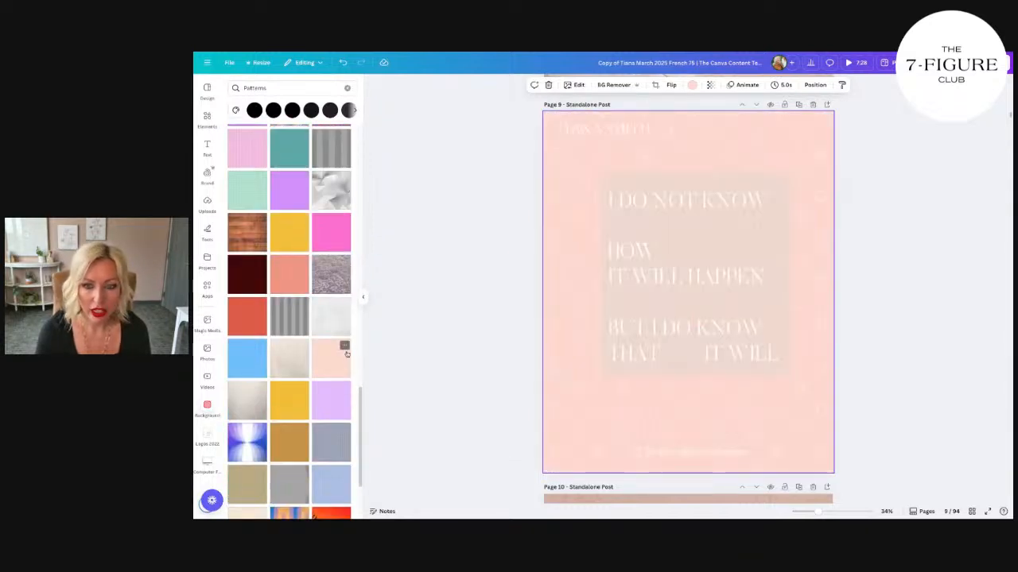
Step: Search the backgrounds for "peonies"
scroll(238, 398, down, 2)
click(262, 89)
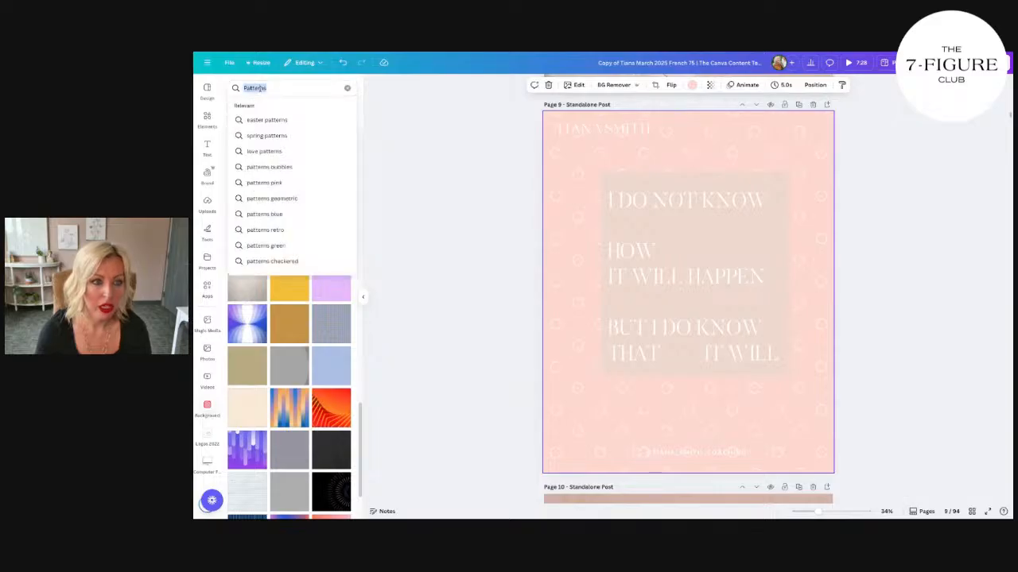
text(ro)
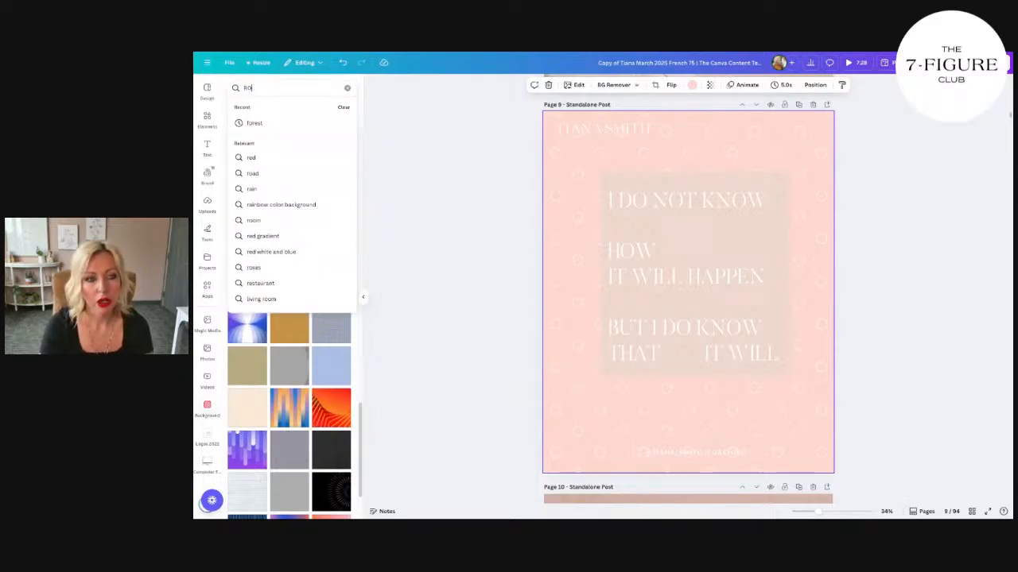
text(peonie)
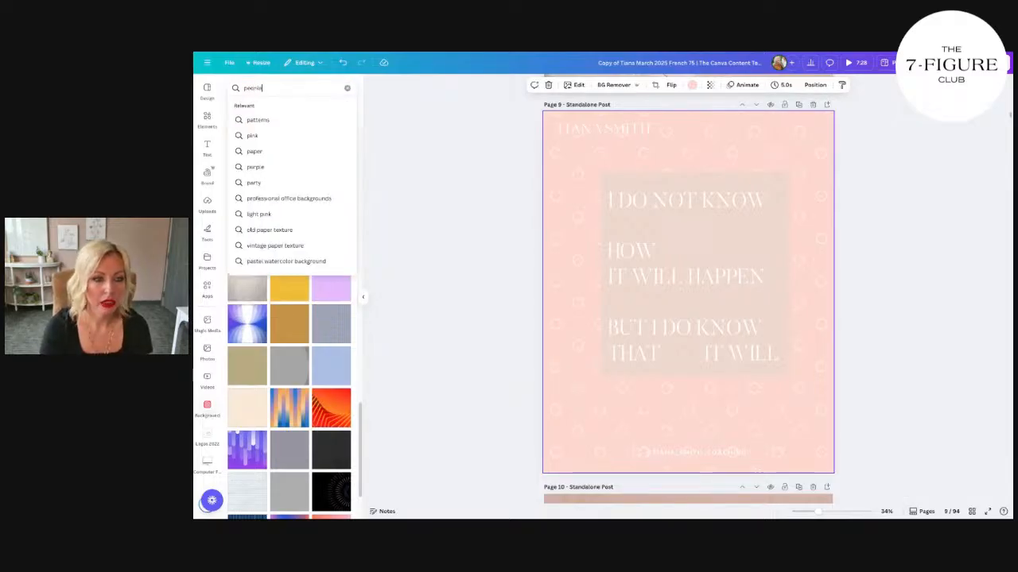
text(s)
key(Return)
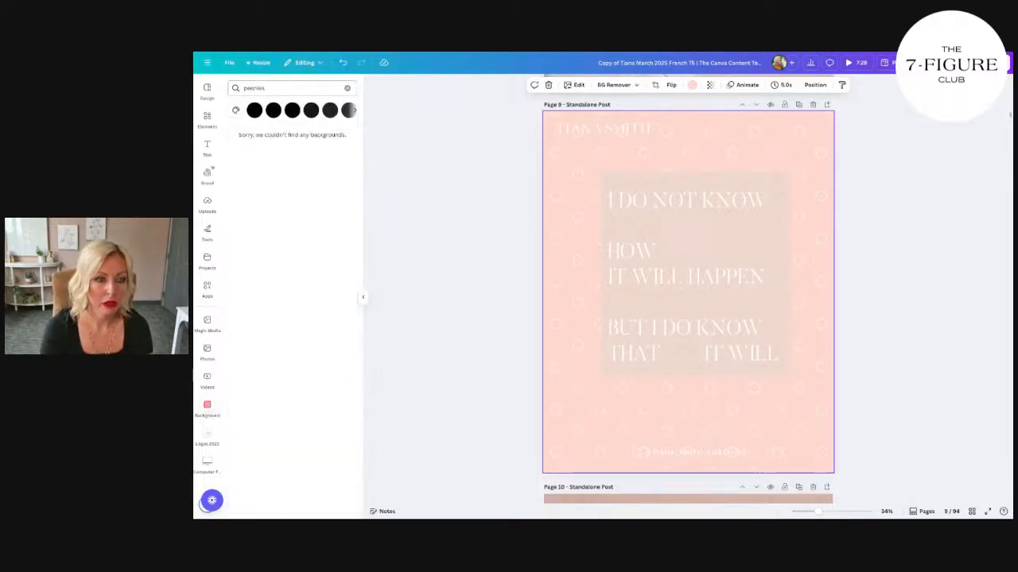
Step: Search the photos for "peonies" and set the close-up of soft pink peonies as the page background
click(207, 350)
click(277, 87)
text(peo)
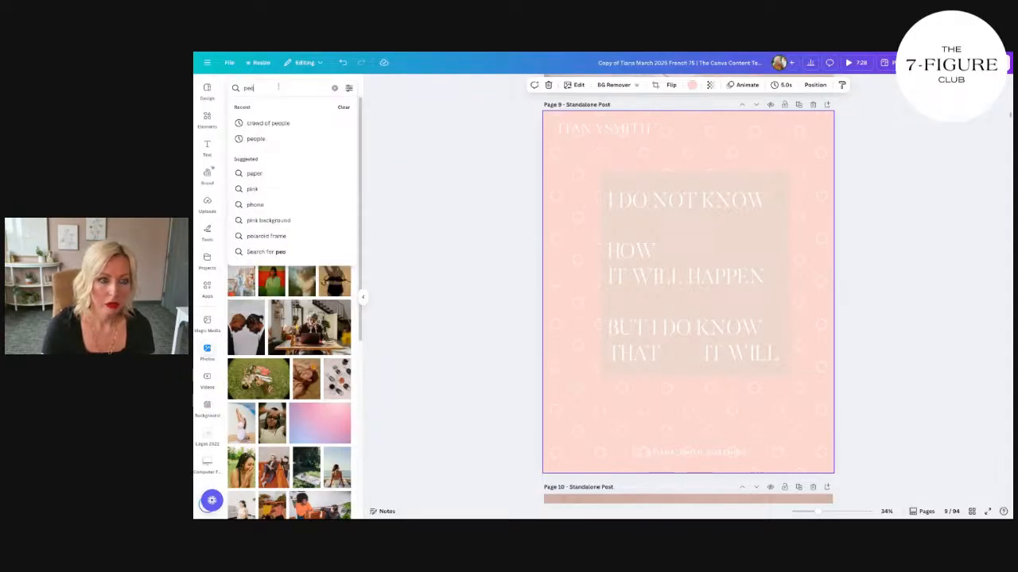
text(nies)
key(Return)
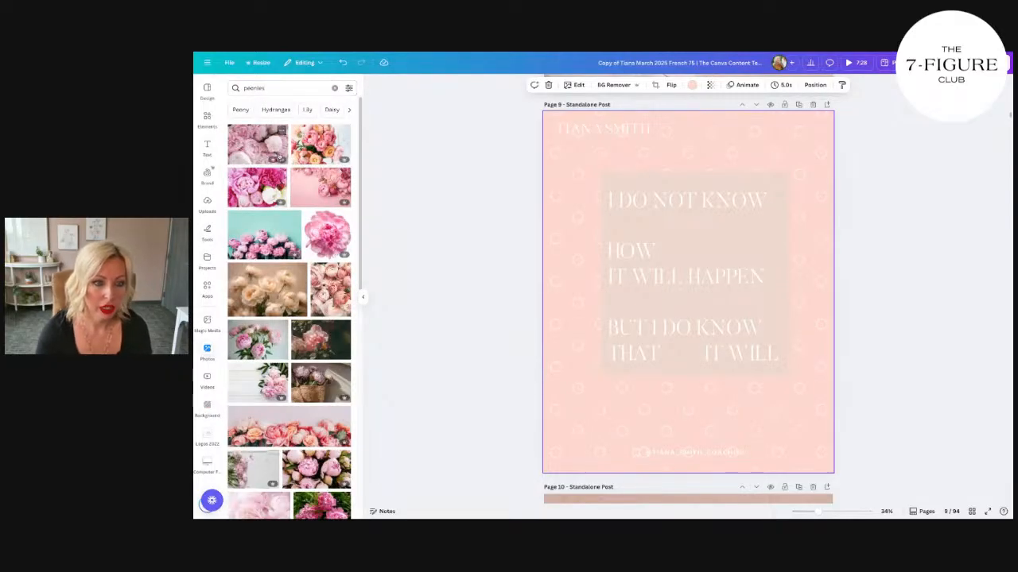
drag(258, 153, 565, 187)
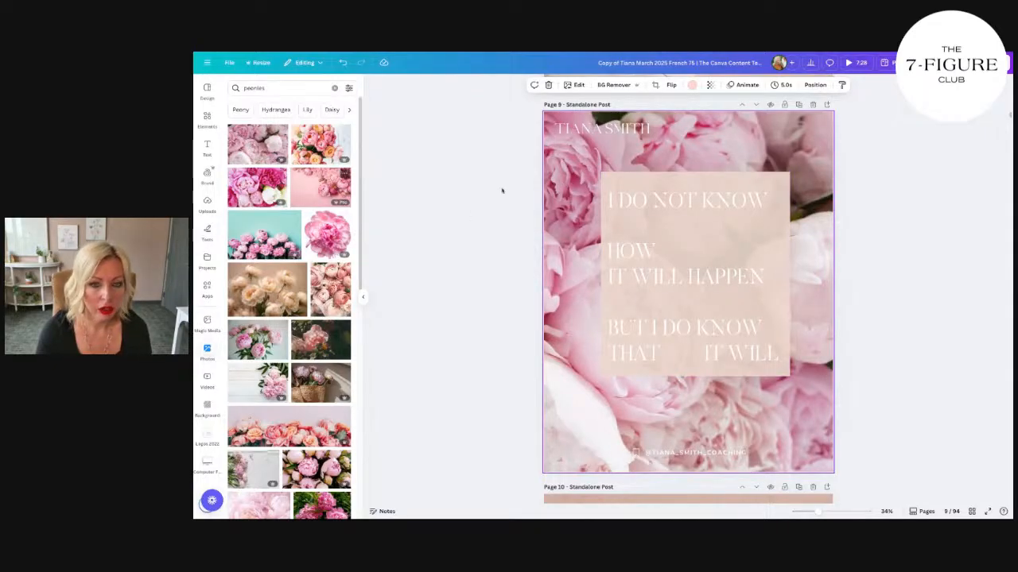
Step: Open the fill colors of the quote's rectangle and switch to the brand kit that combines the personal brand with 6-Figure Club
click(678, 188)
click(507, 84)
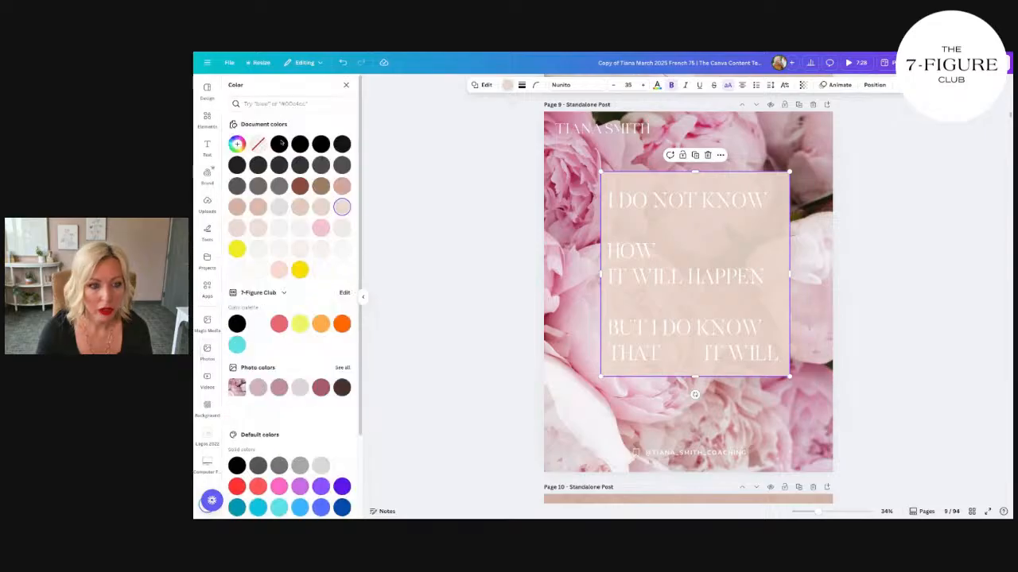
click(281, 290)
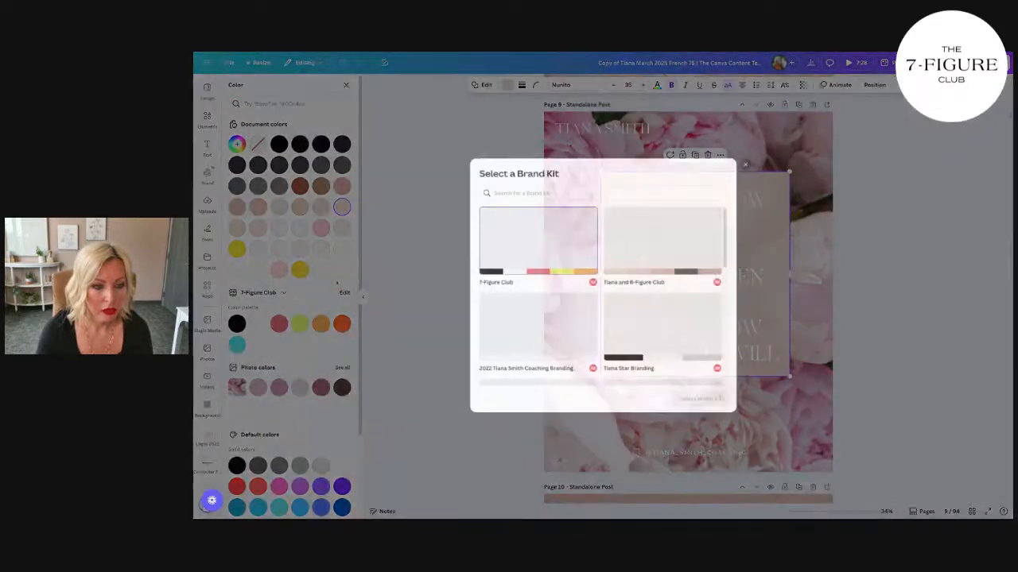
click(664, 238)
click(719, 407)
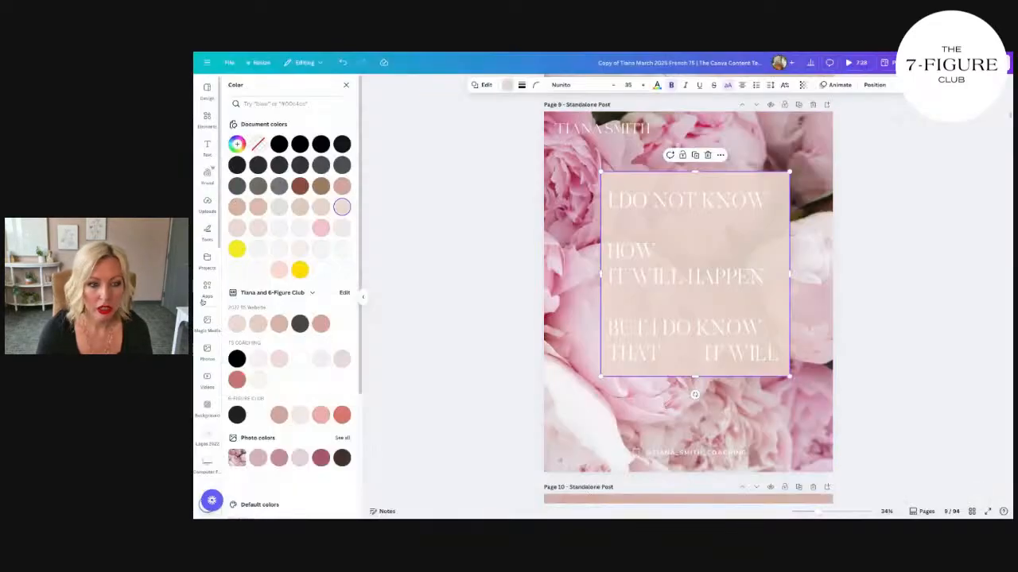
Step: Try pale pink and beige swatches from the brand kit as the rectangle's fill color
click(280, 359)
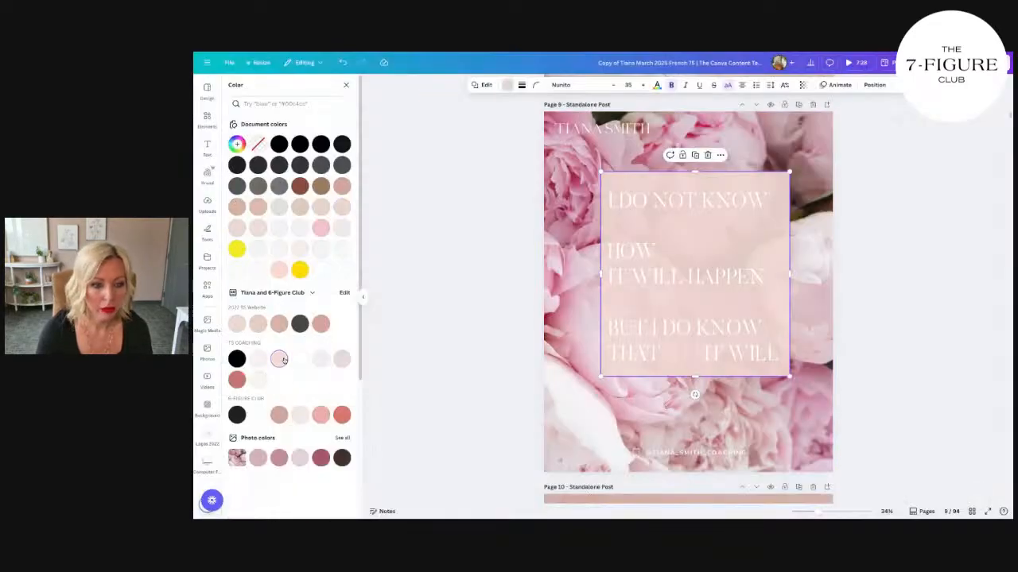
click(256, 324)
click(279, 359)
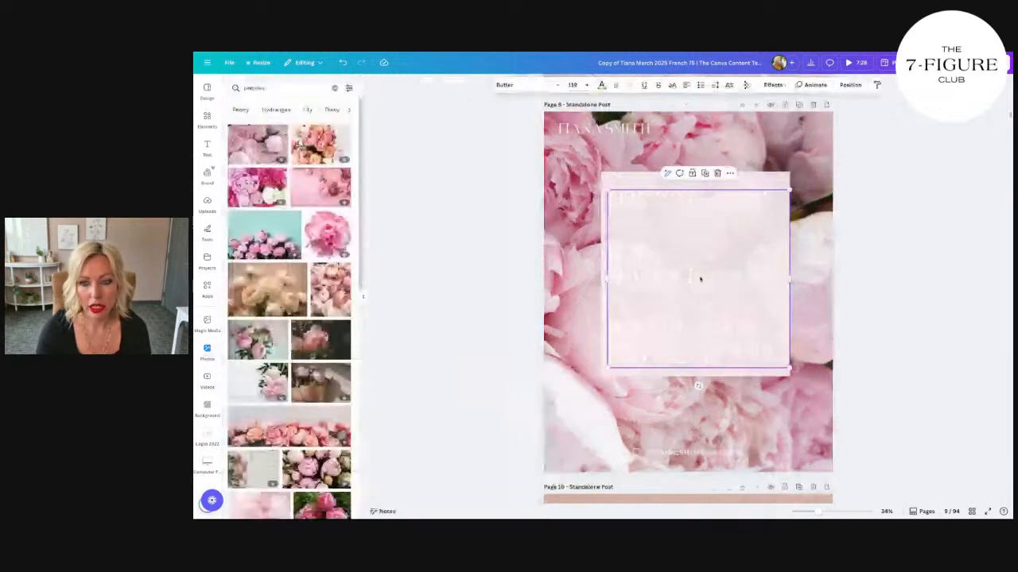
Step: Try black and pale pink on the quote text, and return the text to white
click(601, 84)
click(256, 144)
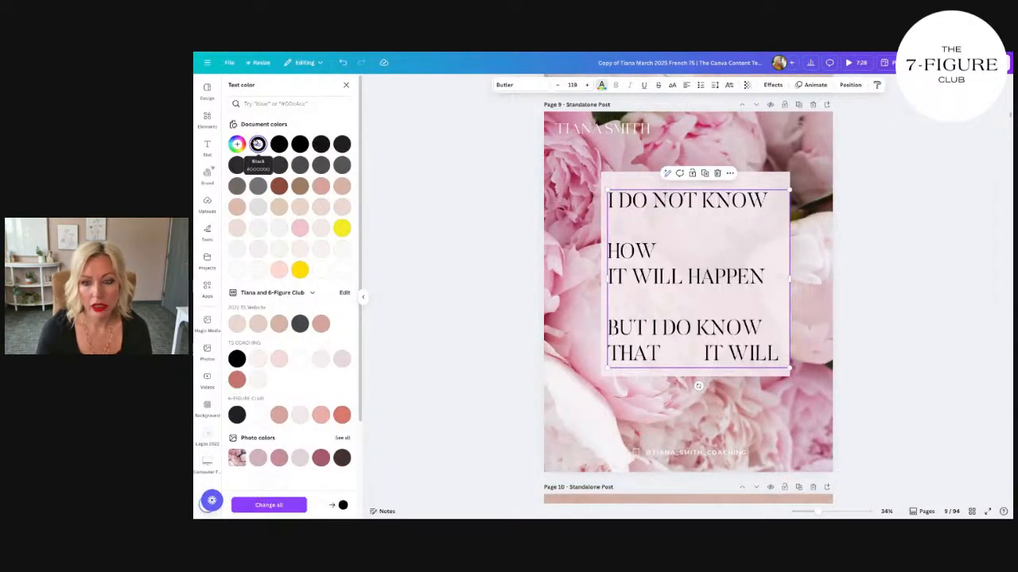
click(342, 269)
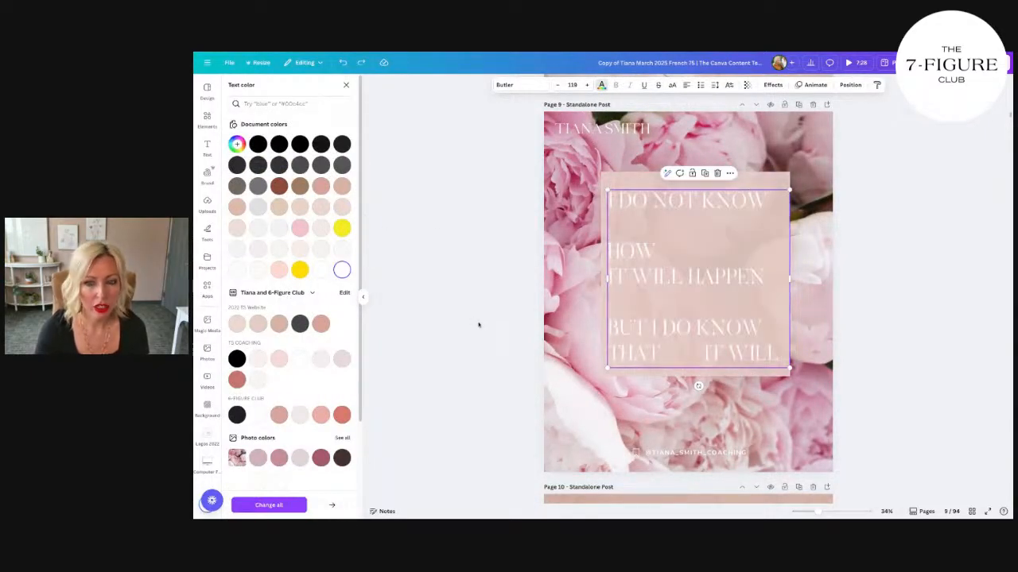
click(278, 358)
click(299, 359)
Step: Try a very pale pink, a light pink and a dusty rose brand swatch as the quote rectangle's fill color
click(613, 173)
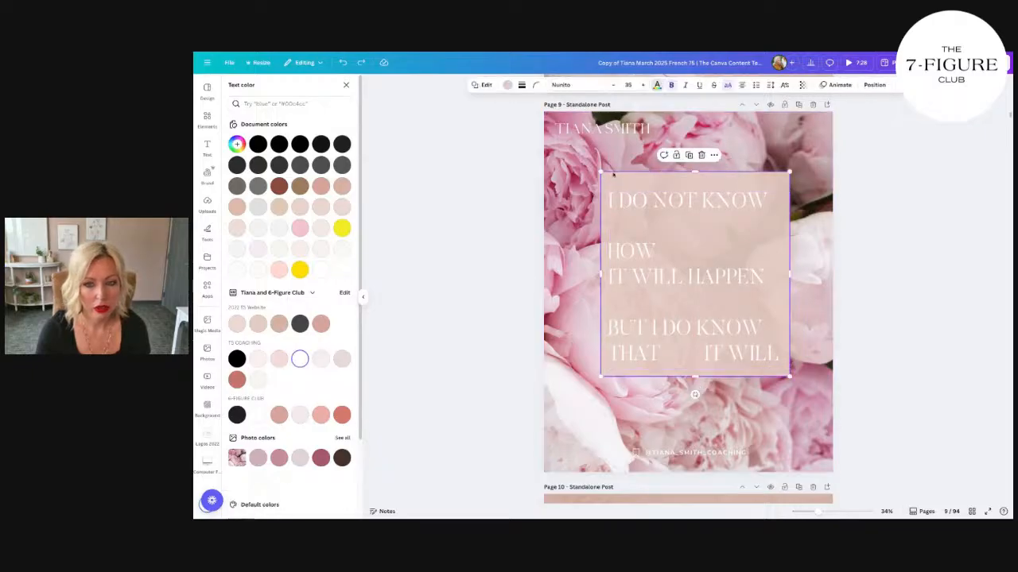
click(278, 361)
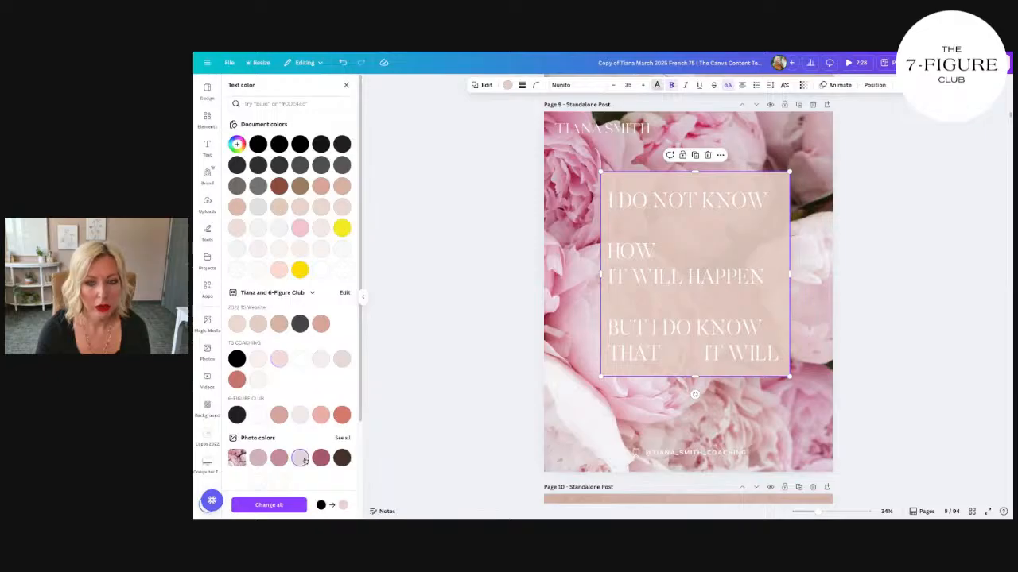
click(575, 274)
click(681, 190)
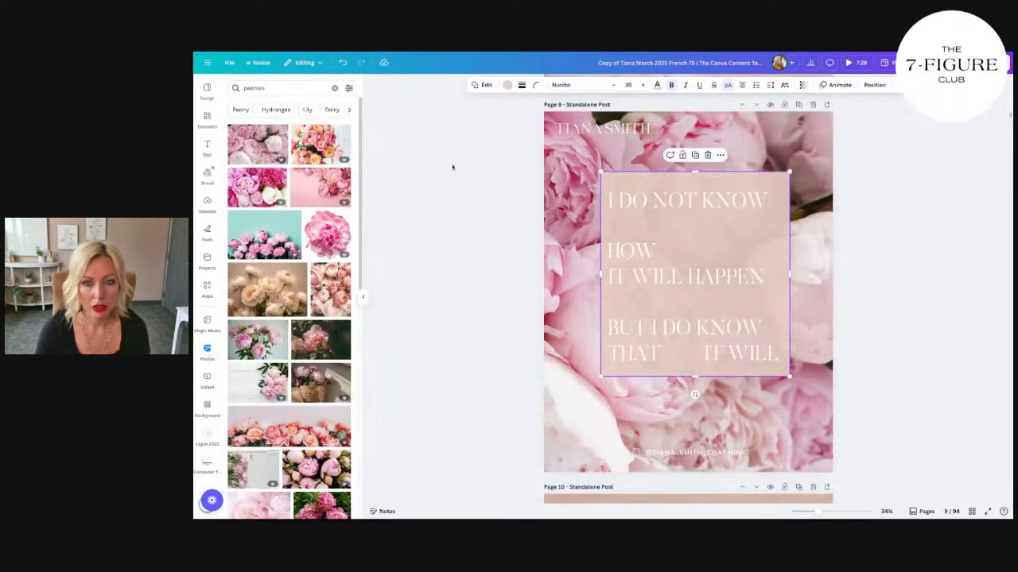
click(507, 84)
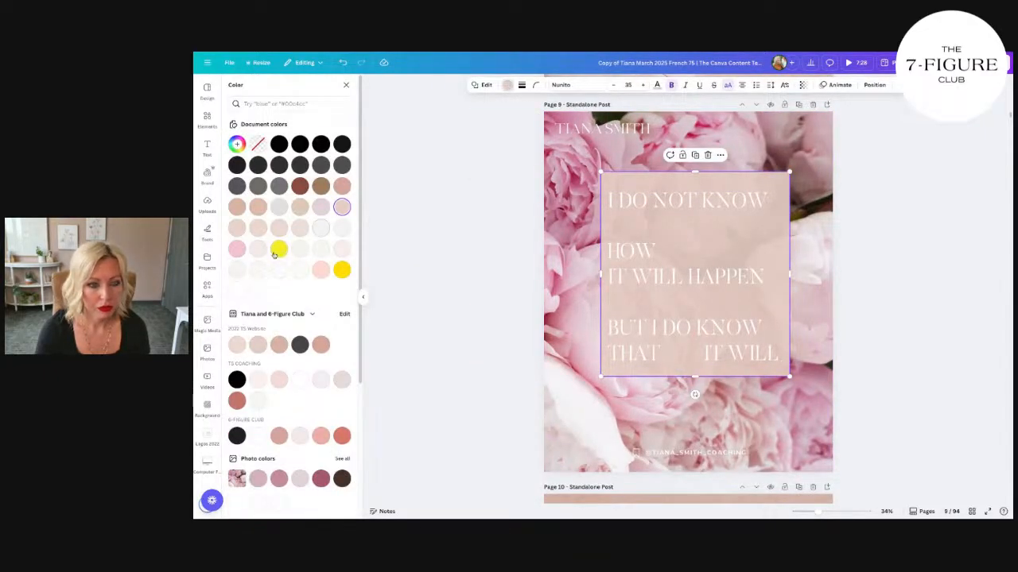
click(341, 250)
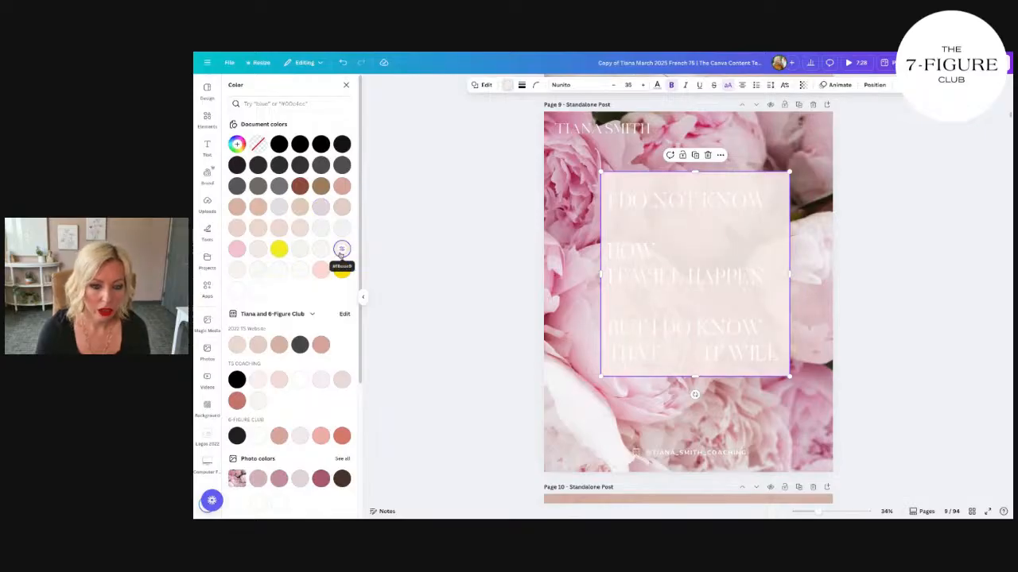
click(274, 381)
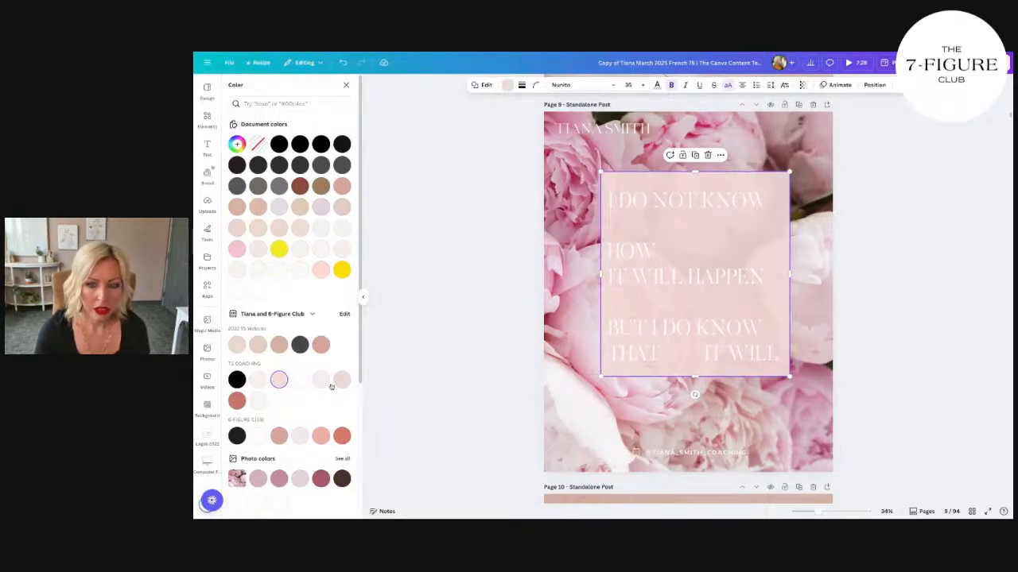
click(321, 345)
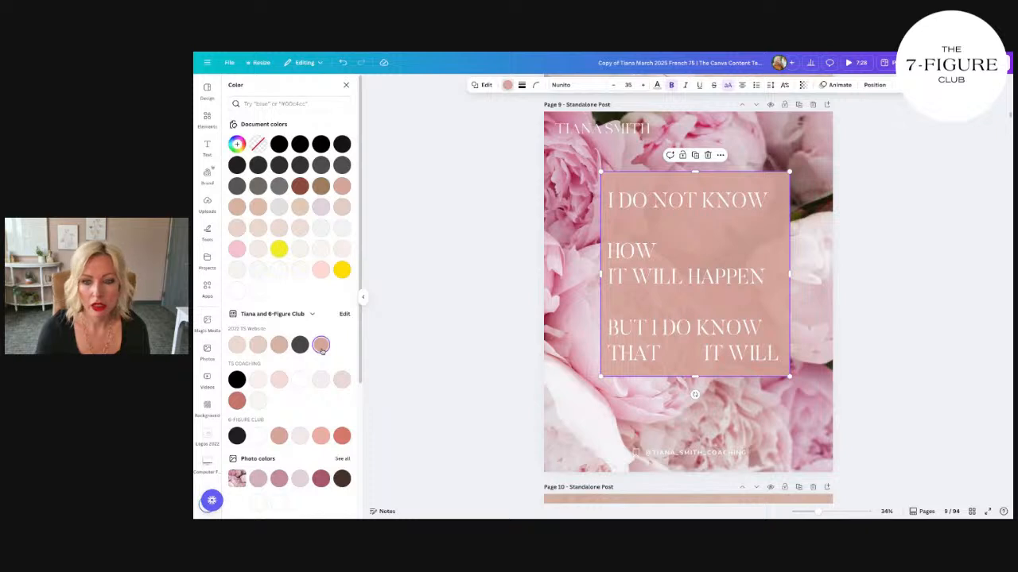
Step: Try a softly blurred pink peony photo from the magic recommendations as the page 9 background
click(577, 205)
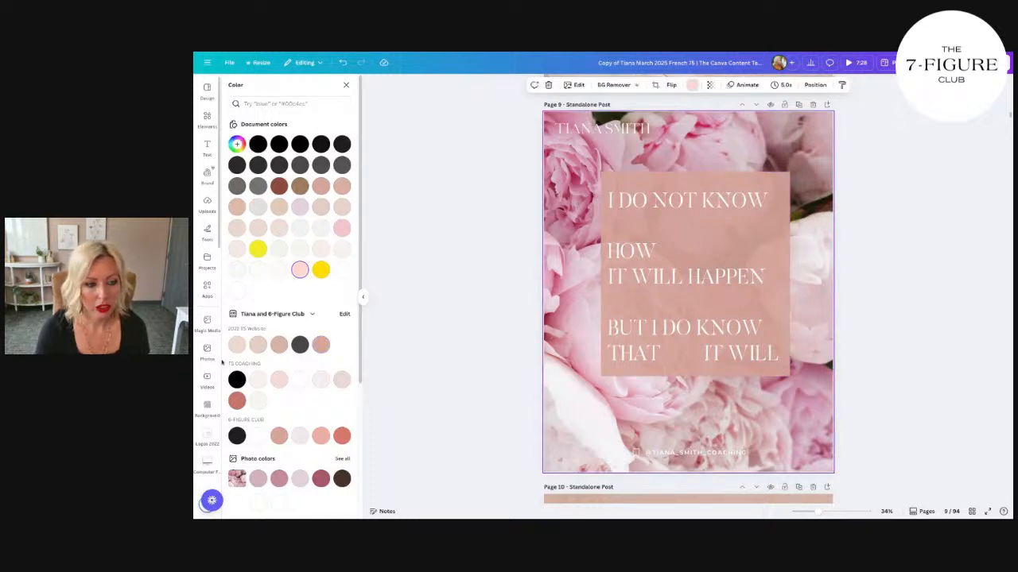
click(208, 351)
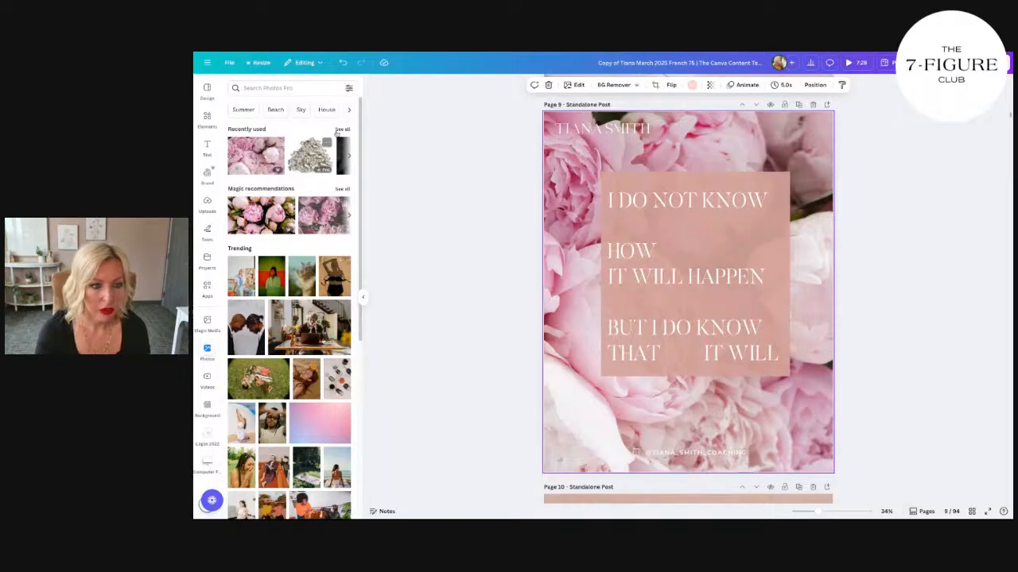
click(341, 192)
click(332, 189)
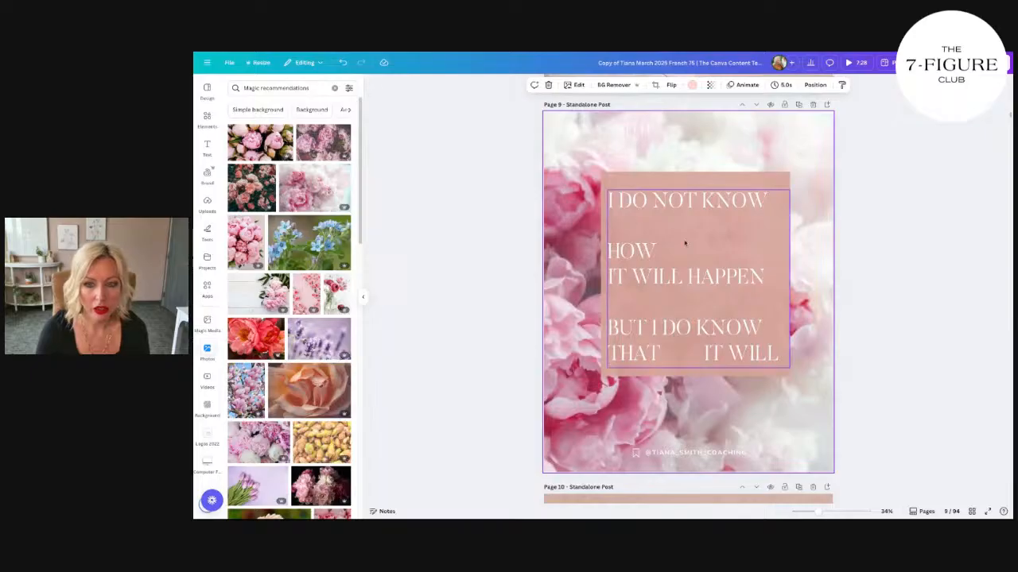
scroll(688, 245, up, 6)
scroll(688, 245, down, 5)
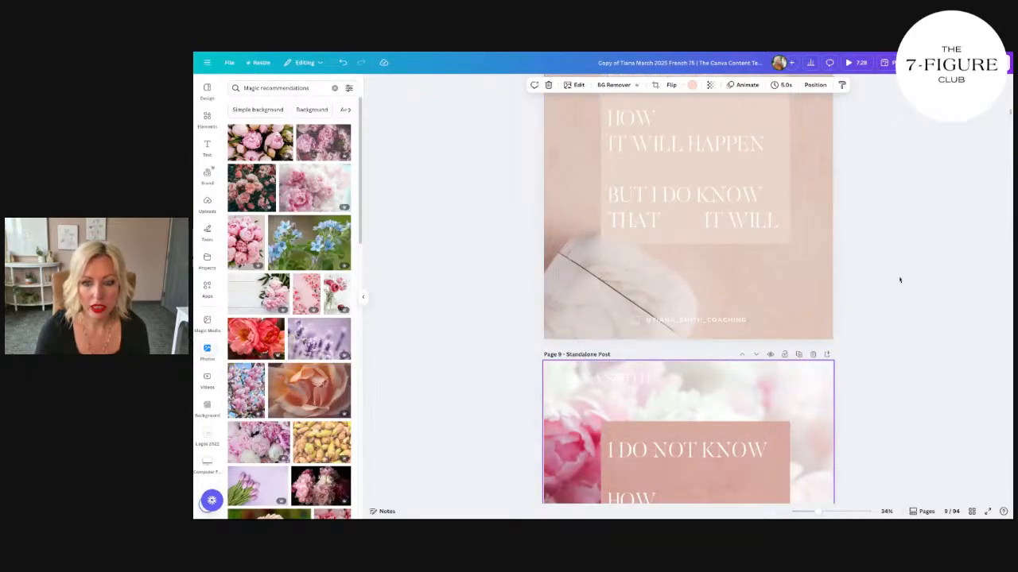
scroll(842, 328, down, 2)
scroll(842, 328, down, 1)
Step: Set the fill of the quote's rectangle on page 9 to the light pink swatch from the TS Coaching palette
click(778, 291)
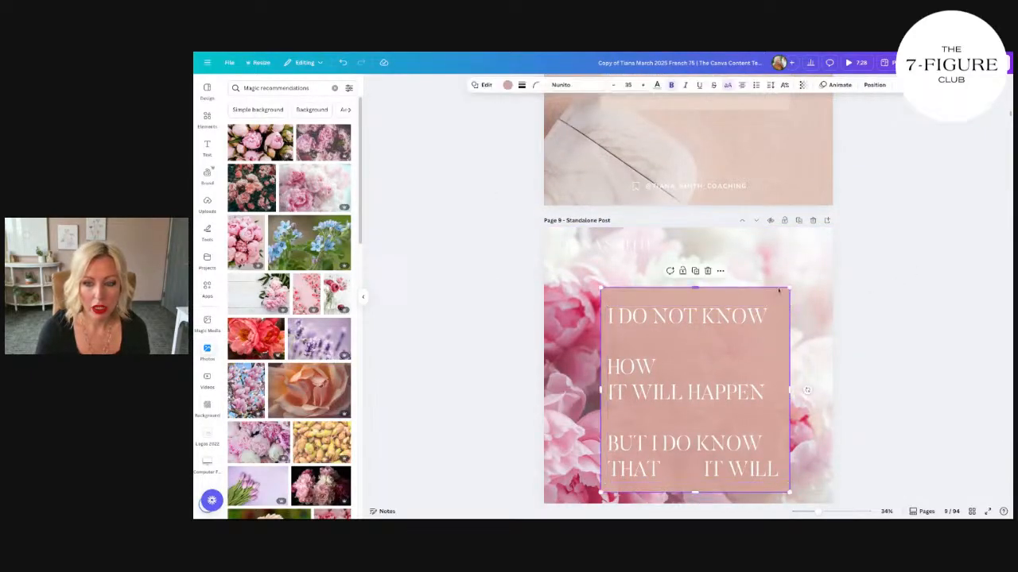
click(508, 85)
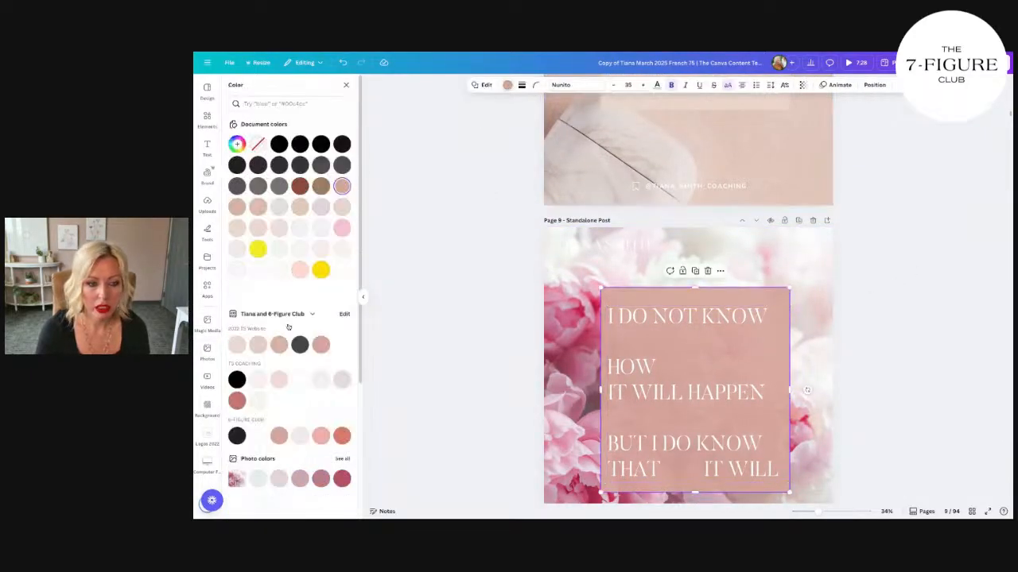
click(237, 347)
click(258, 380)
click(277, 381)
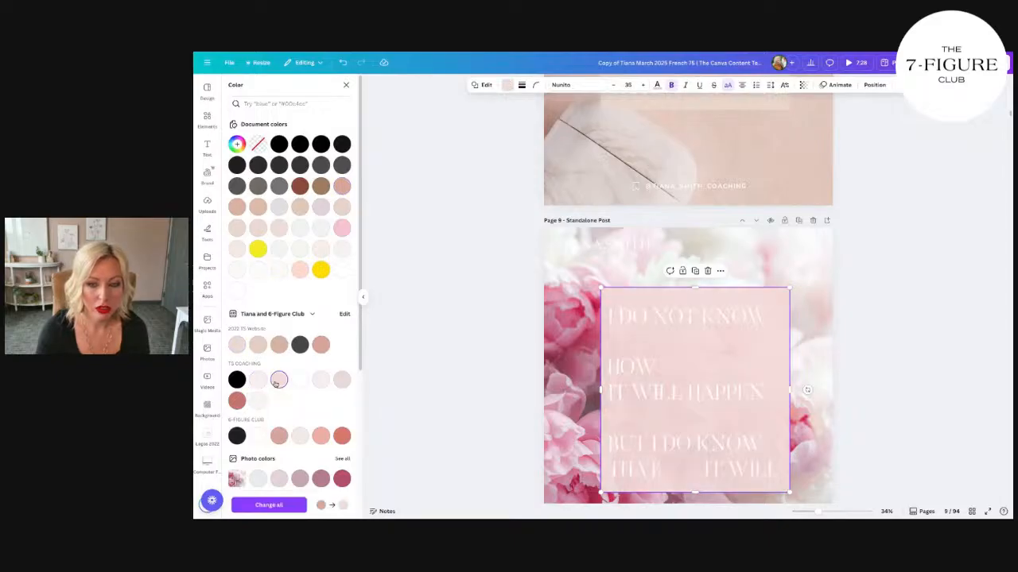
Step: Search the photos for "peonies" and replace the page 9 background with the pale pink peony petals close-up
scroll(489, 348, down, 3)
click(560, 306)
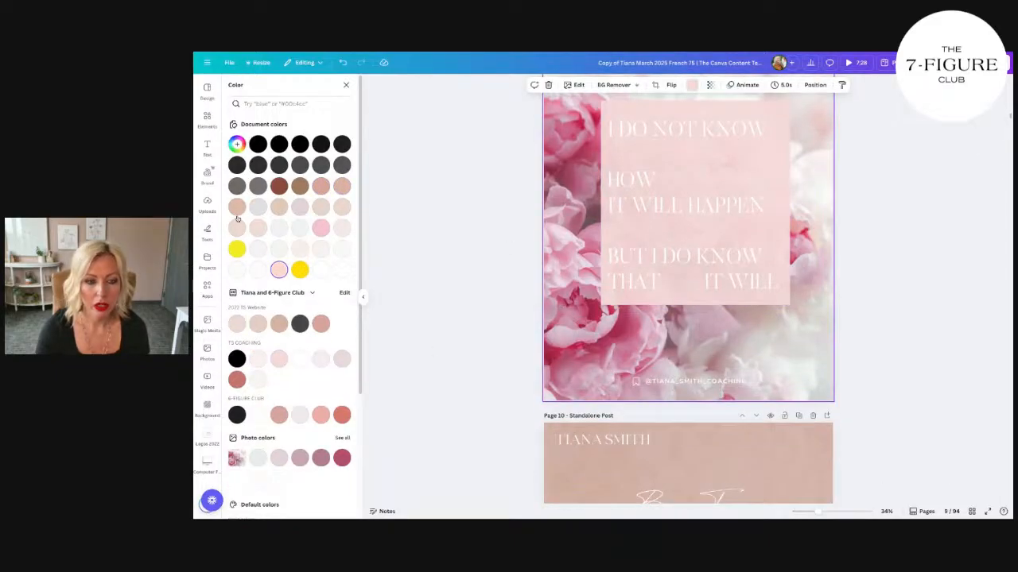
click(207, 350)
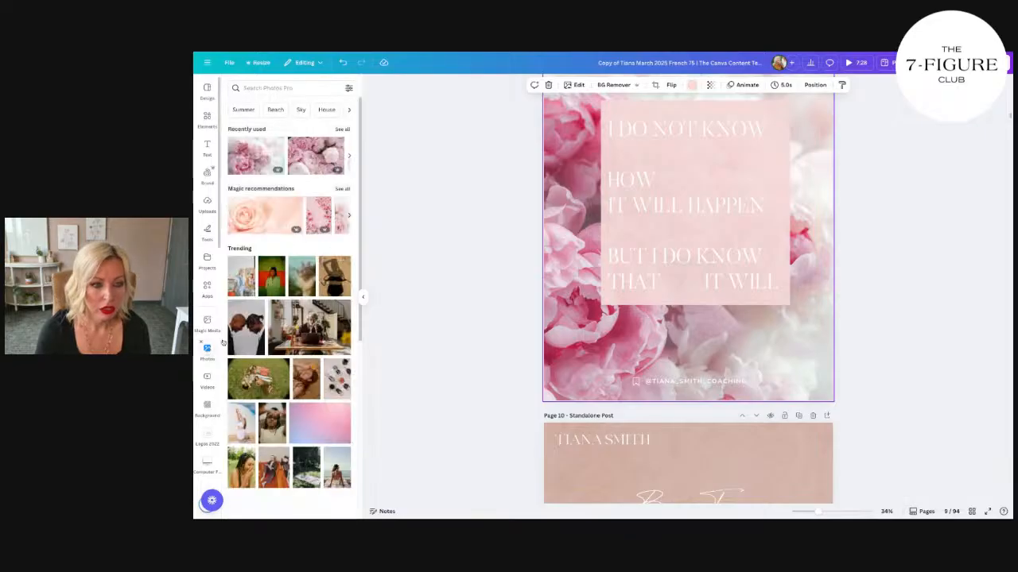
click(342, 129)
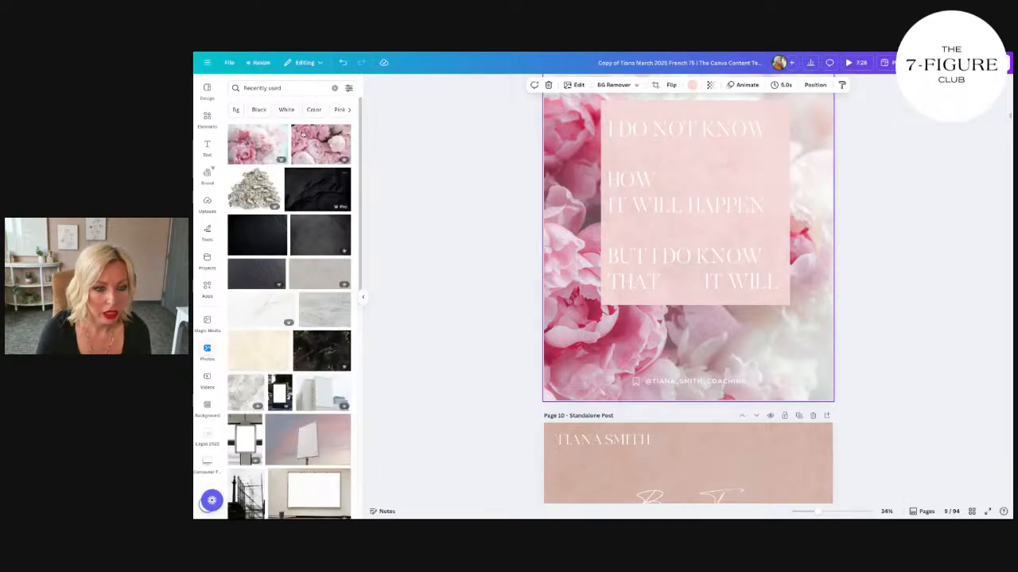
click(292, 89)
text(peonies)
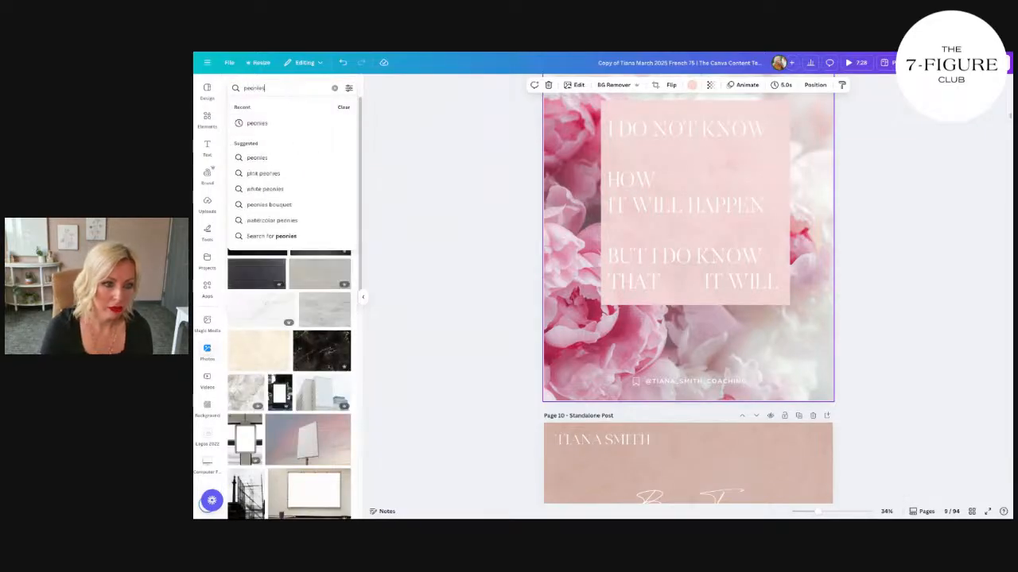
key(Return)
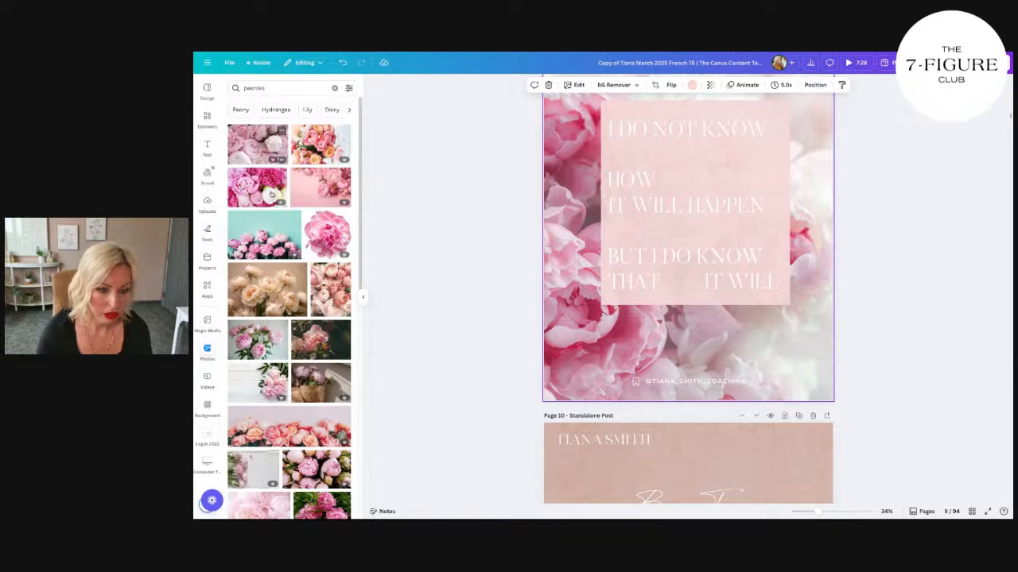
scroll(270, 318, down, 1)
click(272, 457)
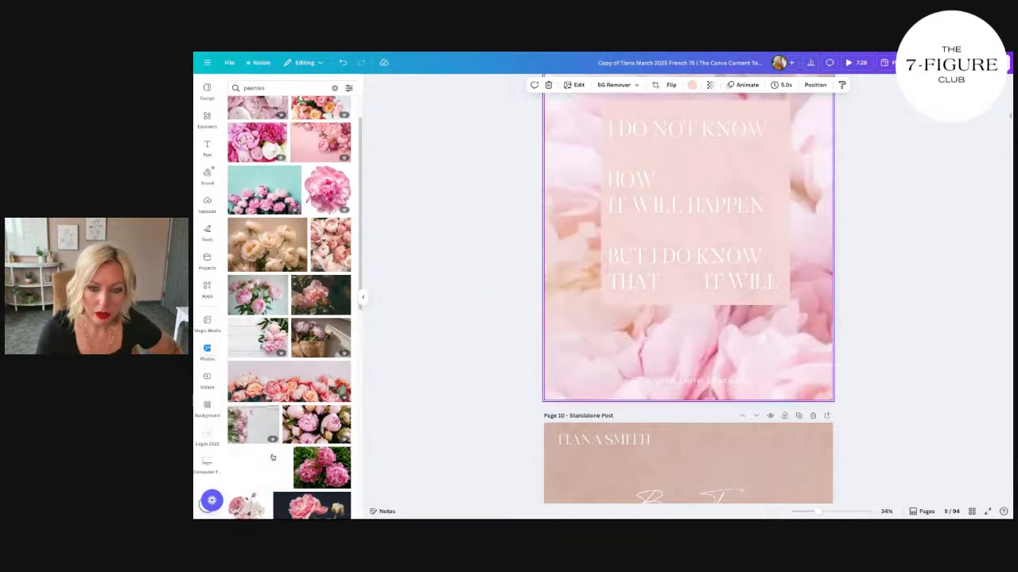
Step: Move the Instagram handle from the foot of page 9 to the lower edge inside the quote's rectangle, horizontally centered
scroll(544, 284, up, 2)
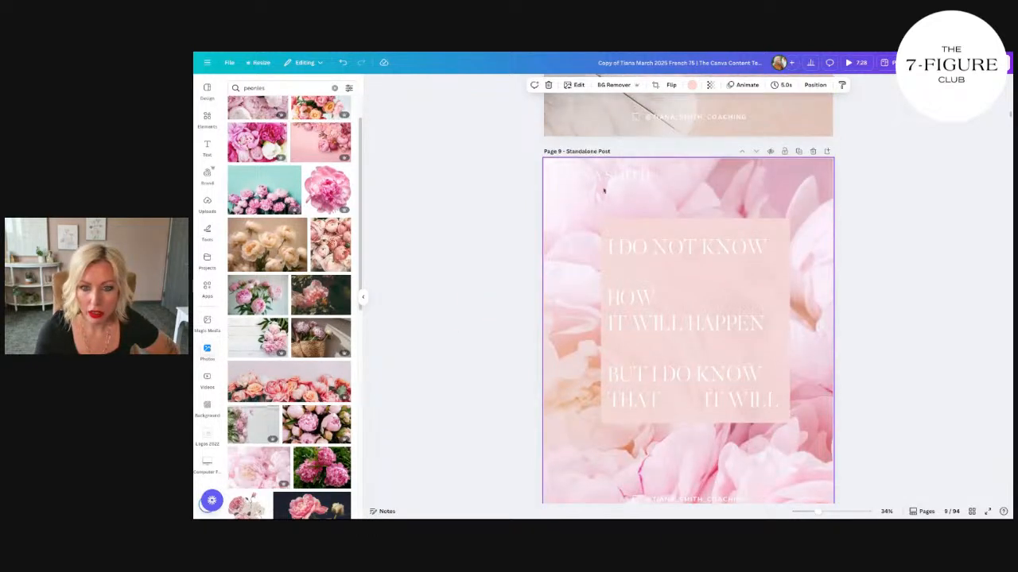
click(606, 180)
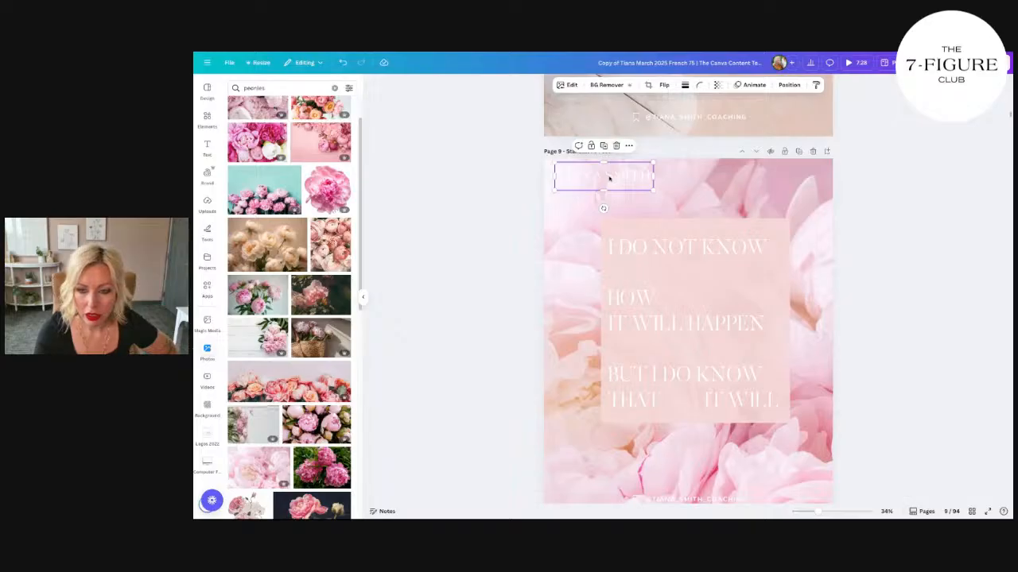
scroll(609, 179, down, 1)
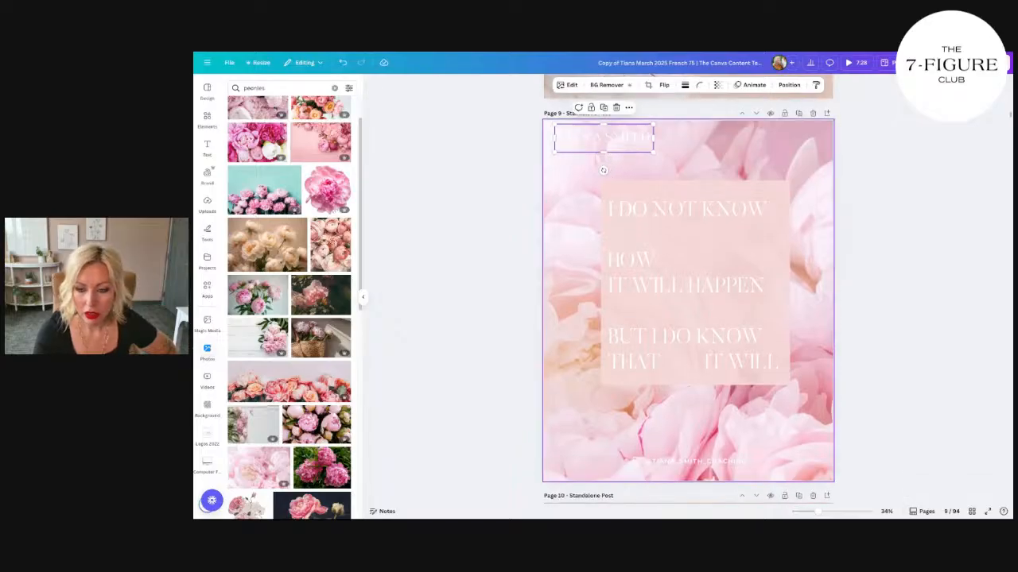
click(694, 459)
drag(694, 459, 692, 377)
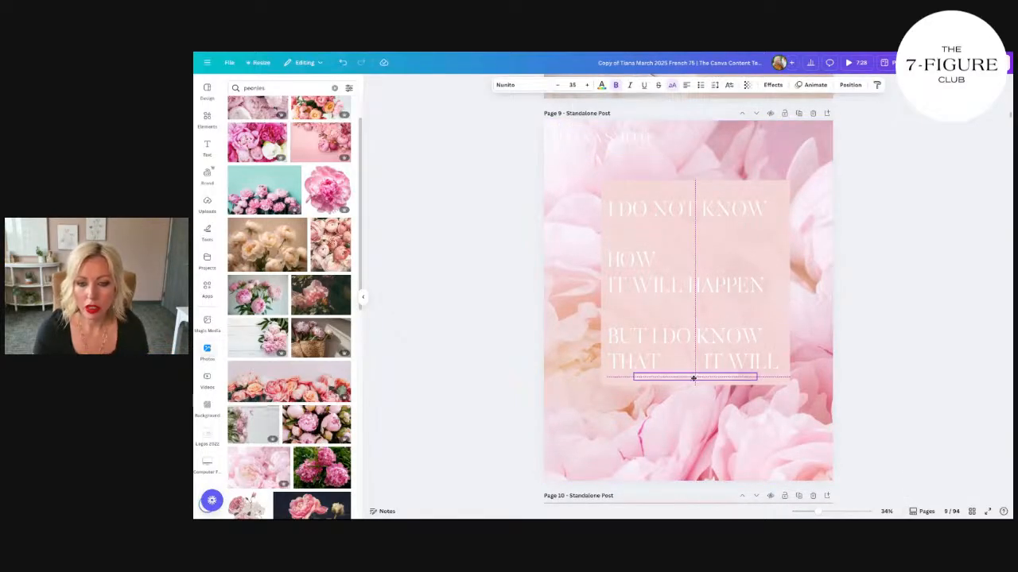
Step: Set the line spacing of the quote text to 0.99
click(734, 278)
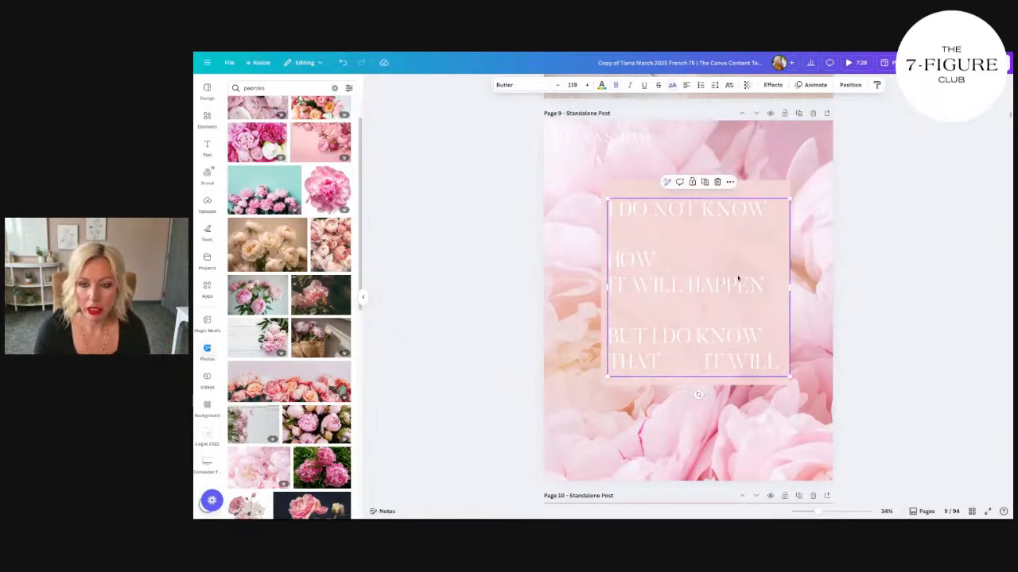
click(715, 84)
drag(698, 149, 690, 159)
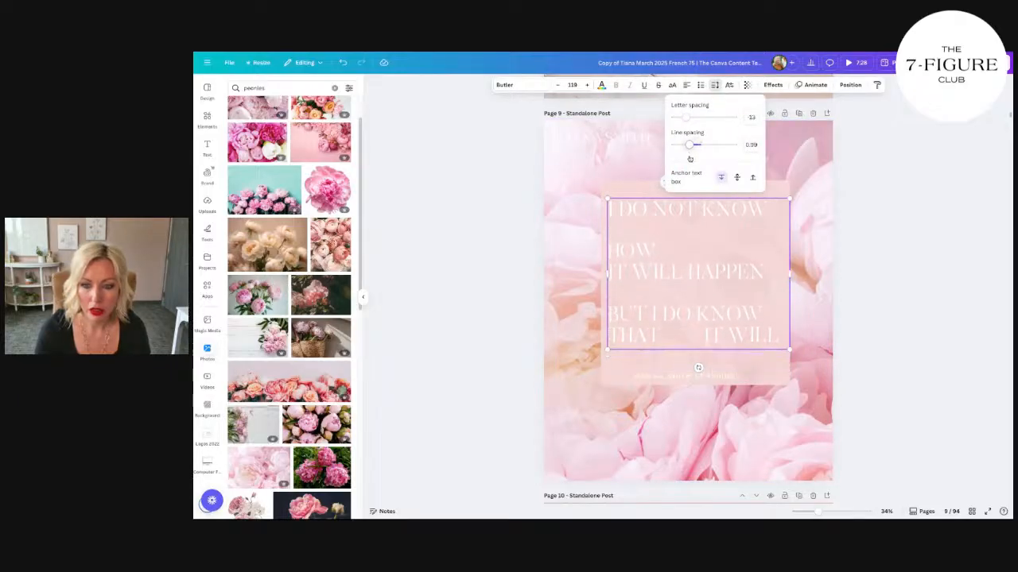
Step: Insert a blank line before "THAT IT WILL" in the quote and nudge the Instagram handle slightly right and up
click(771, 314)
click(770, 314)
key(Return)
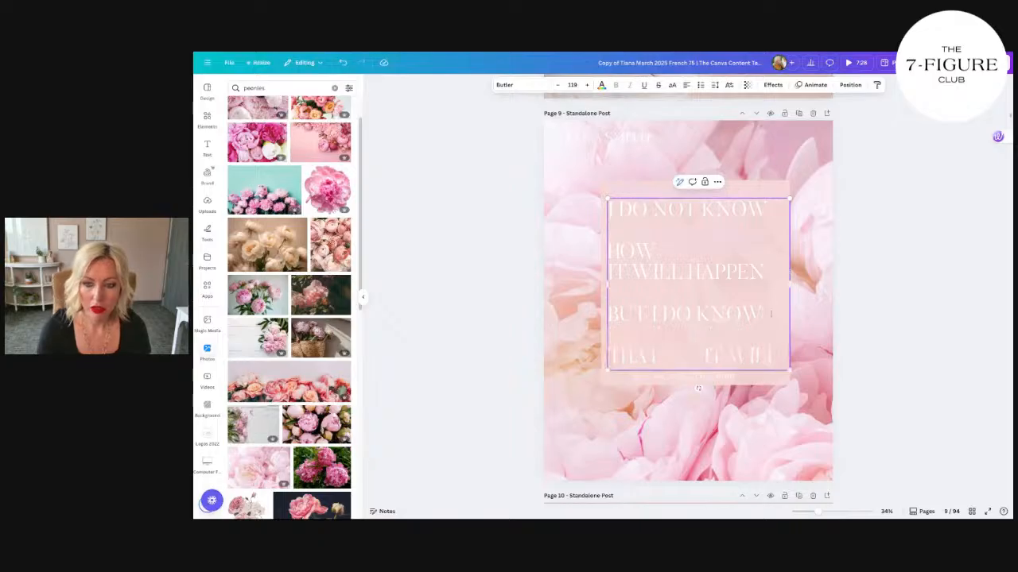
click(813, 297)
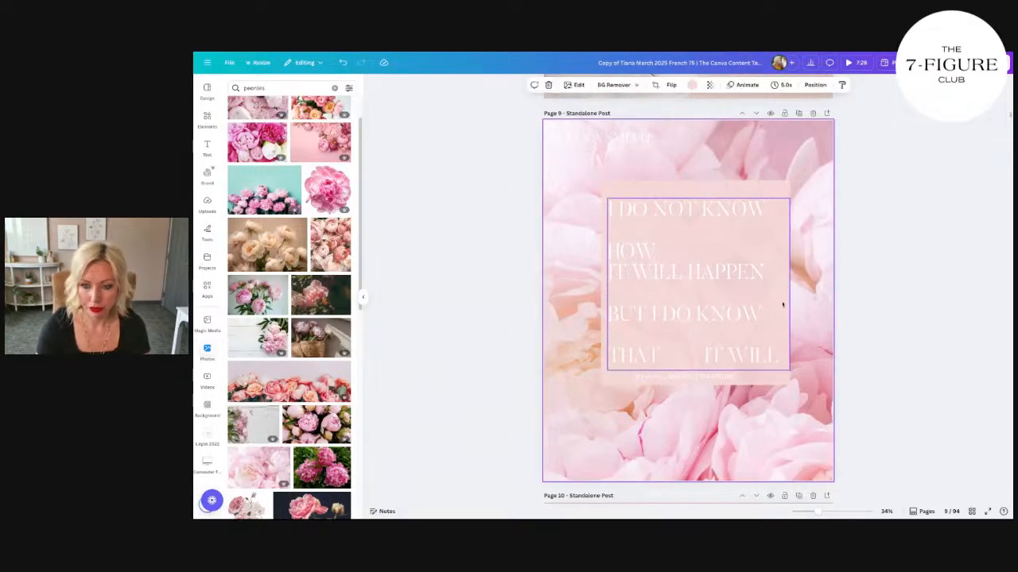
drag(712, 380, 717, 378)
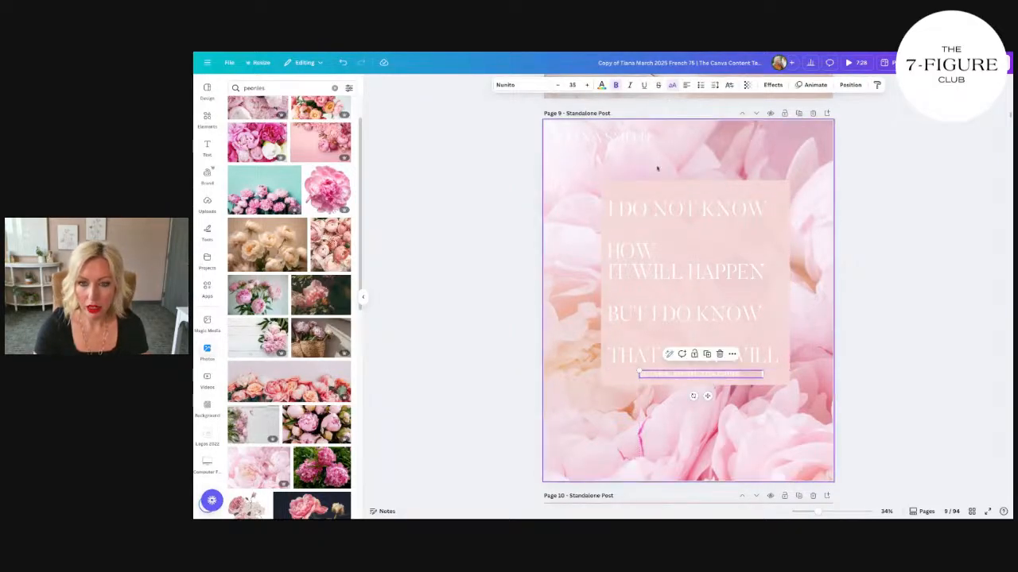
Step: Try deleting the name logo above the quote's rectangle, and undo the deletion
click(625, 140)
key(Delete)
key(ctrl+z)
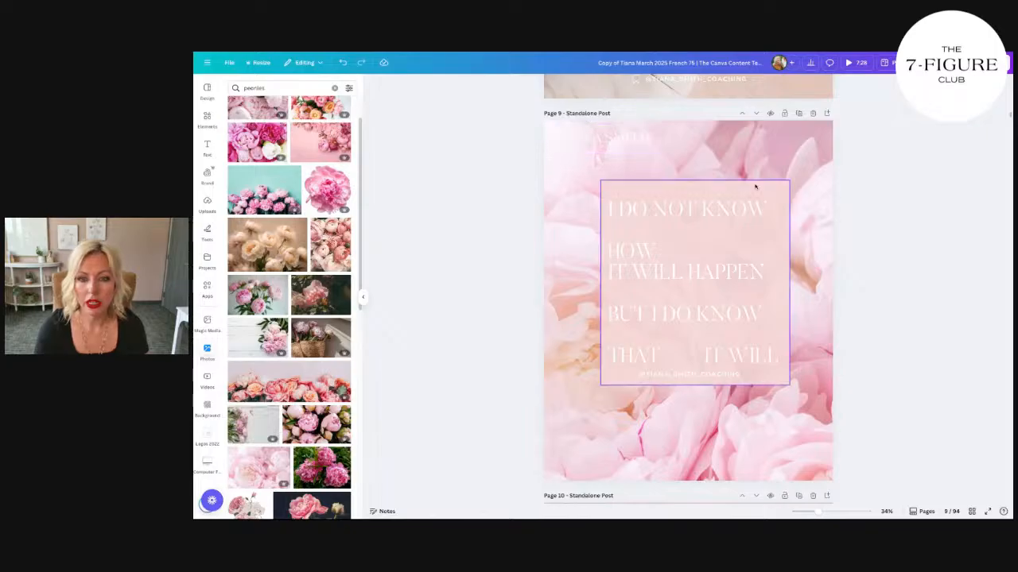
Step: Duplicate the light pink rectangle and stretch the copy to cover the whole of page 9
click(733, 183)
click(733, 182)
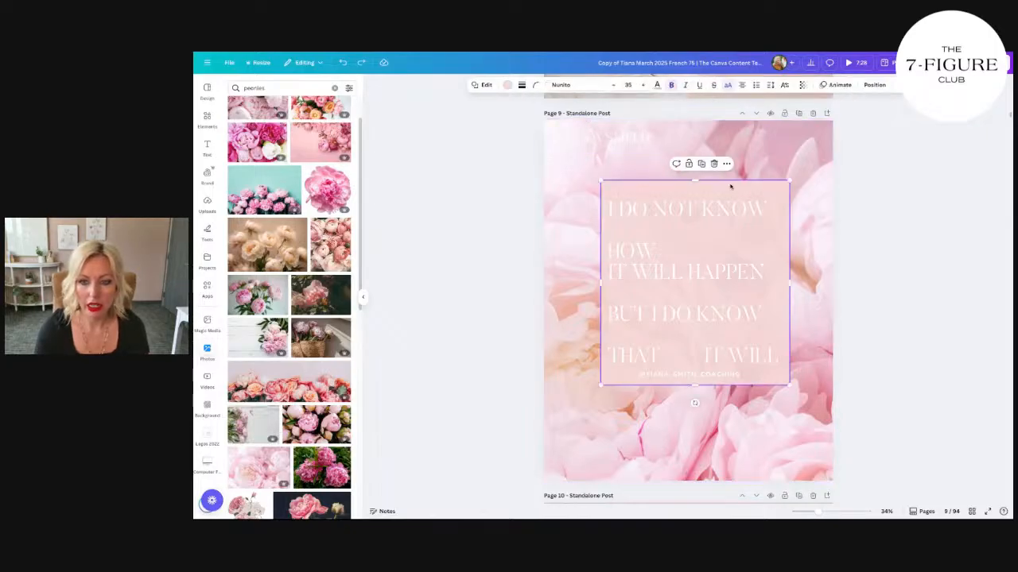
key(ctrl+d)
drag(721, 198, 665, 135)
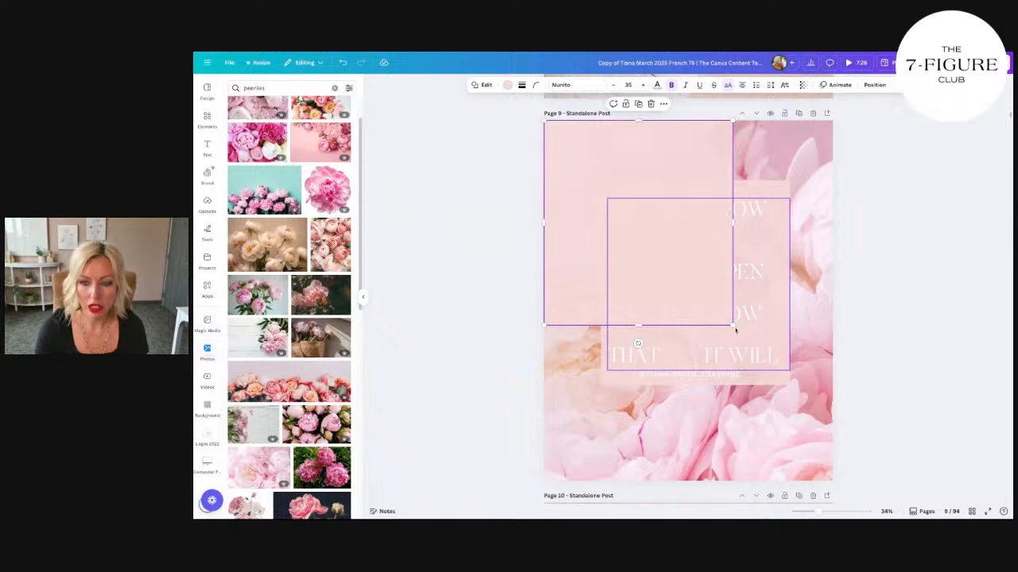
drag(733, 326, 831, 481)
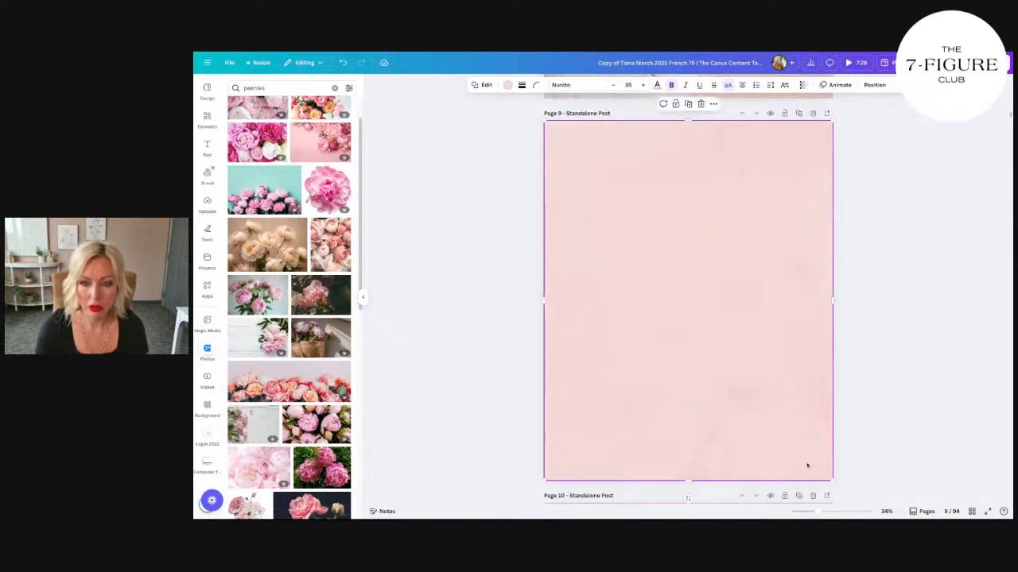
Step: Send the full-page pink overlay on page 9 backward three levels, behind the Instagram handle and the quote text
right_click(807, 466)
mouse_move(831, 398)
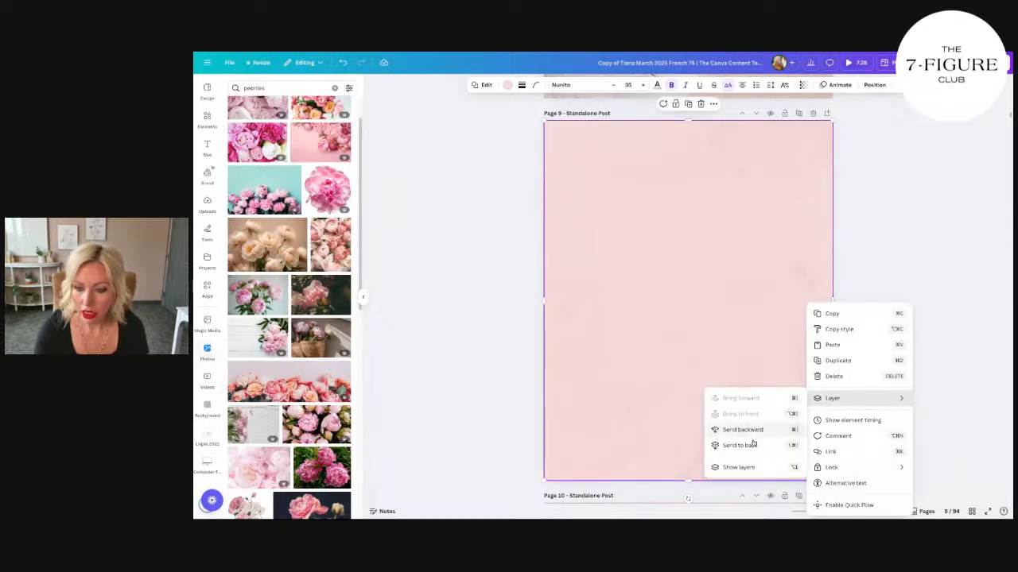
click(751, 430)
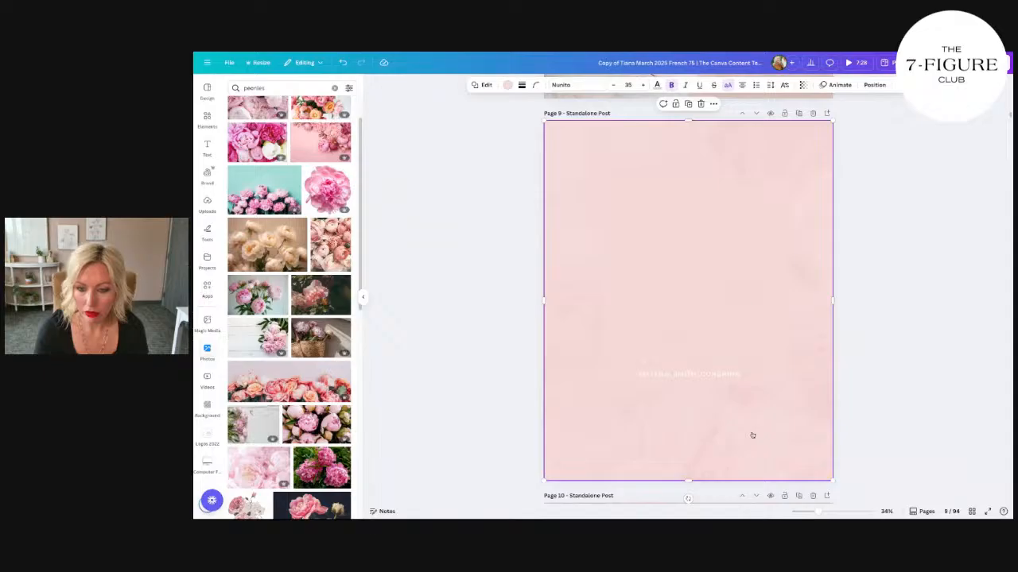
right_click(752, 435)
mouse_move(784, 398)
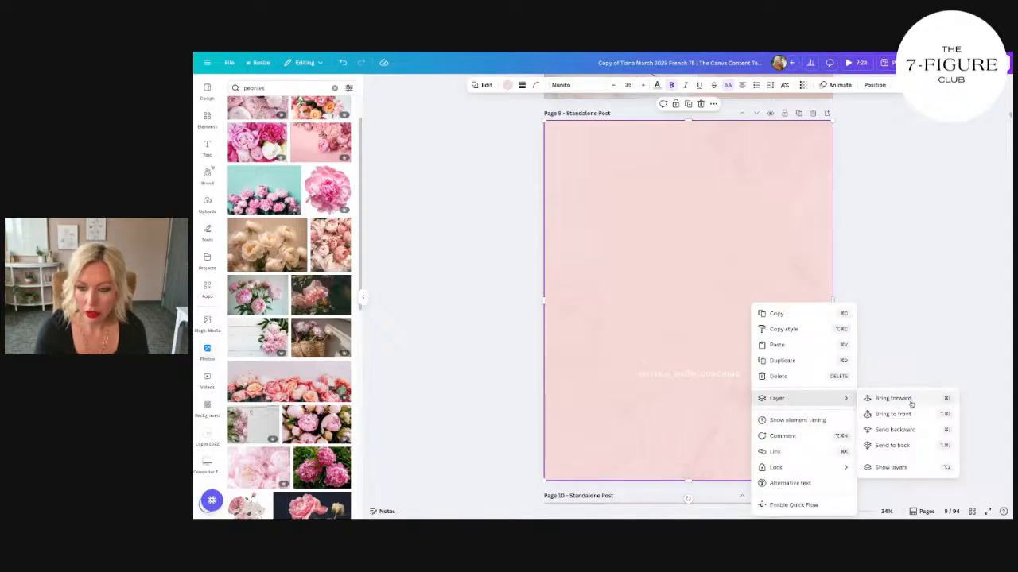
click(905, 431)
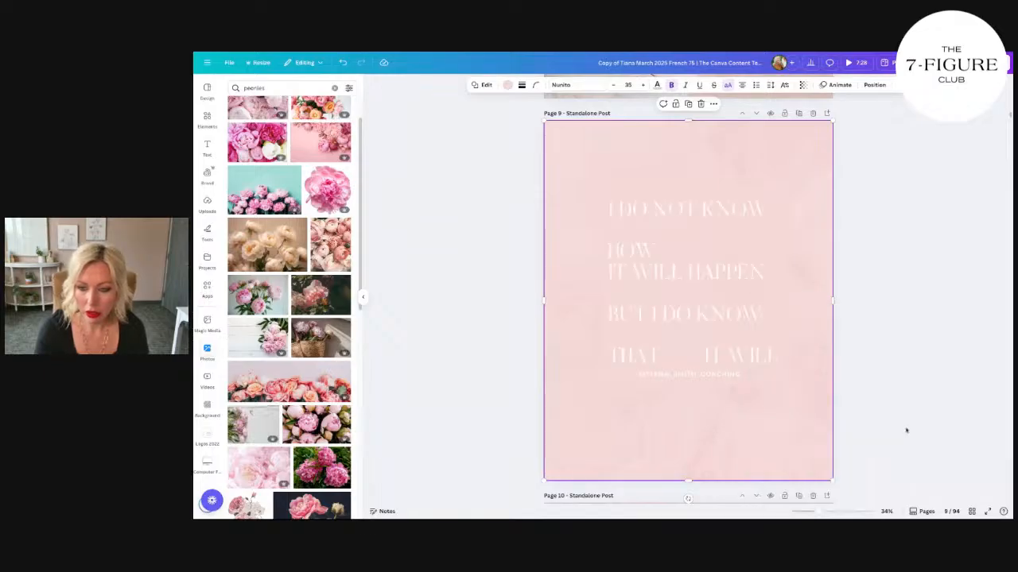
right_click(754, 430)
mouse_move(786, 399)
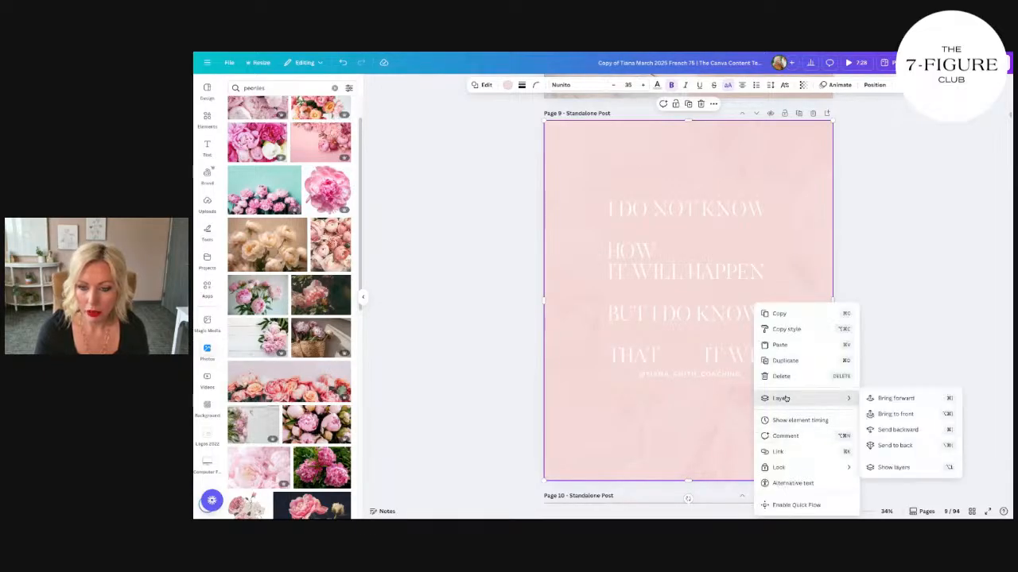
click(903, 429)
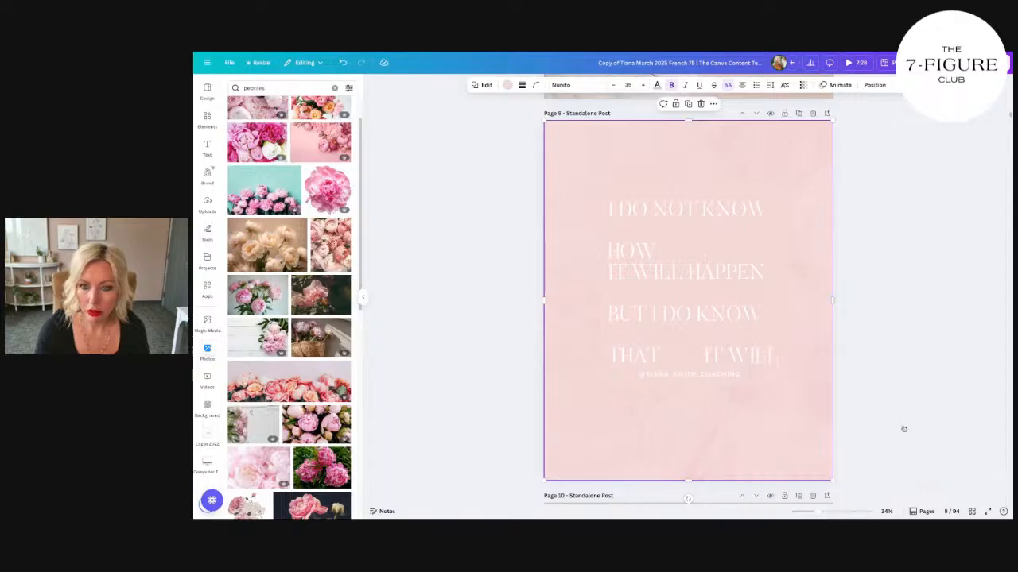
Step: Bring the name logo on page 9 to the front of the layer order
click(650, 138)
right_click(632, 135)
mouse_move(681, 228)
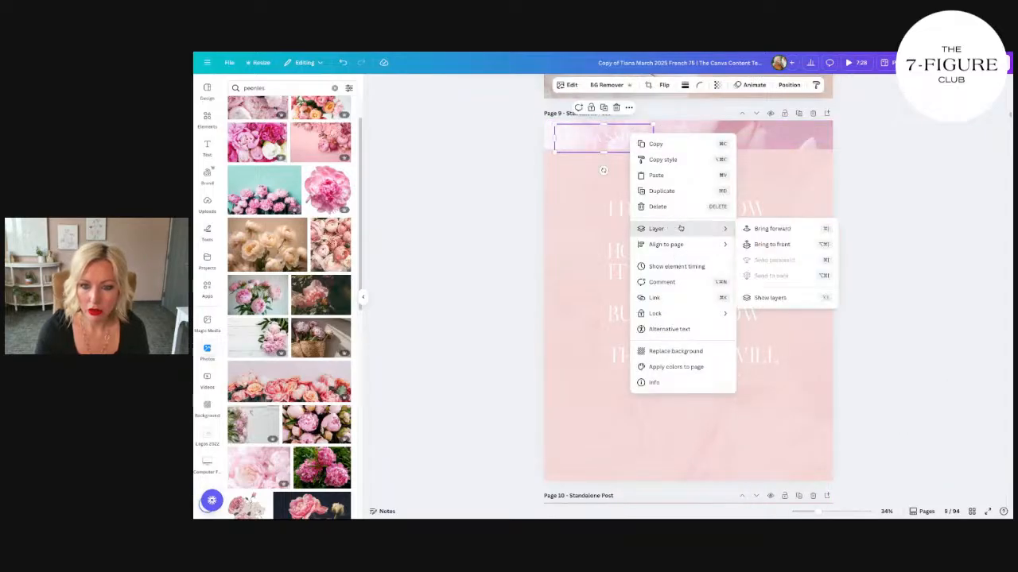
click(772, 244)
Step: Set the transparency of the full-page pink overlay to about 45
click(799, 153)
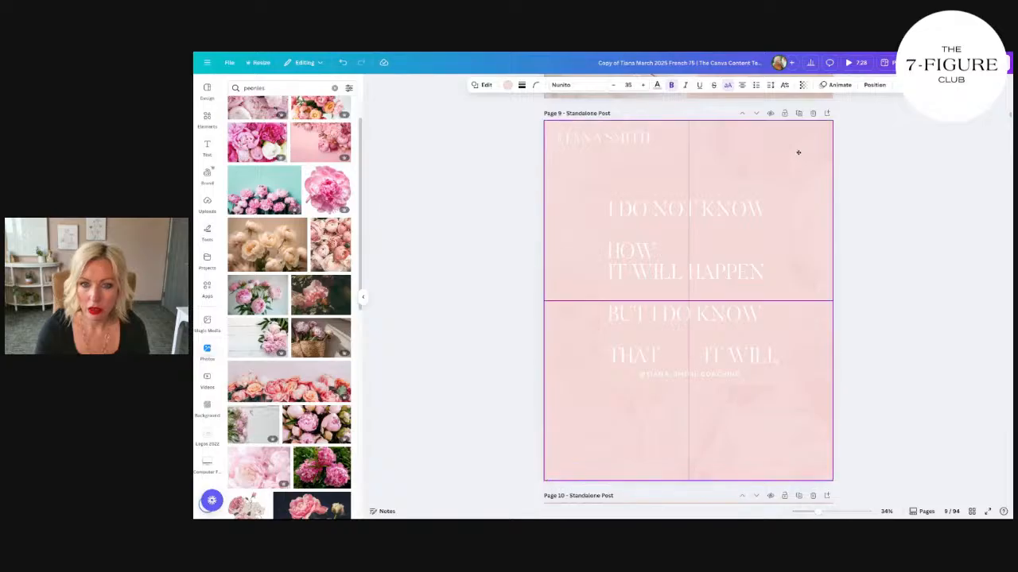
click(803, 85)
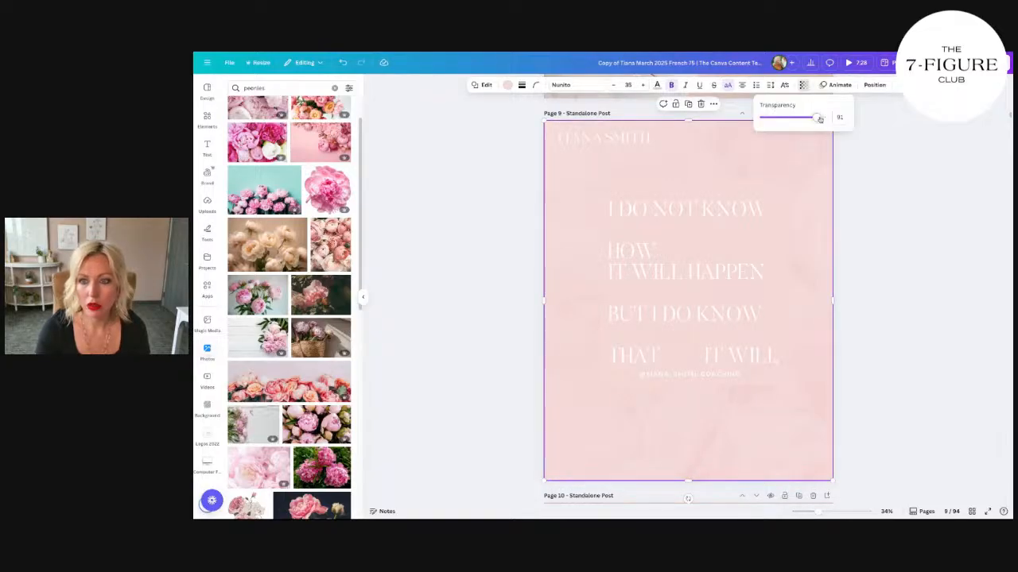
drag(820, 119, 798, 122)
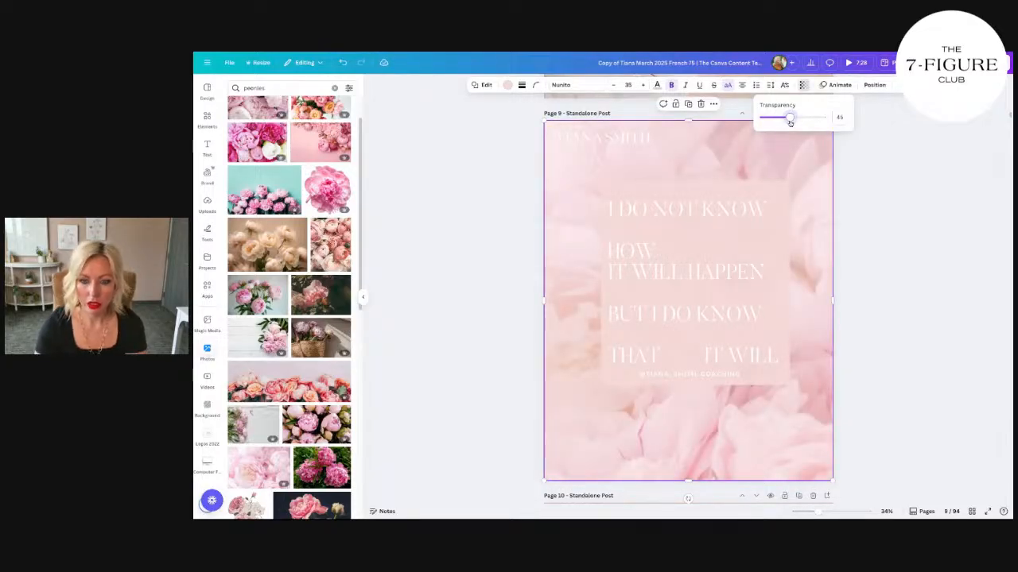
Step: Recolour the rectangle behind the quote with the light pink of the TS Coaching brand palette
click(799, 260)
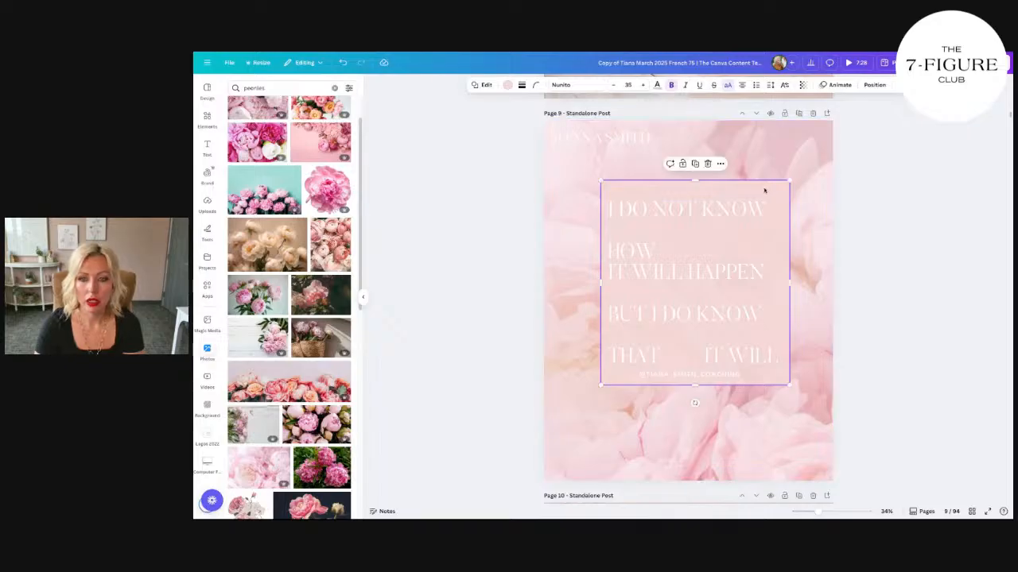
click(628, 139)
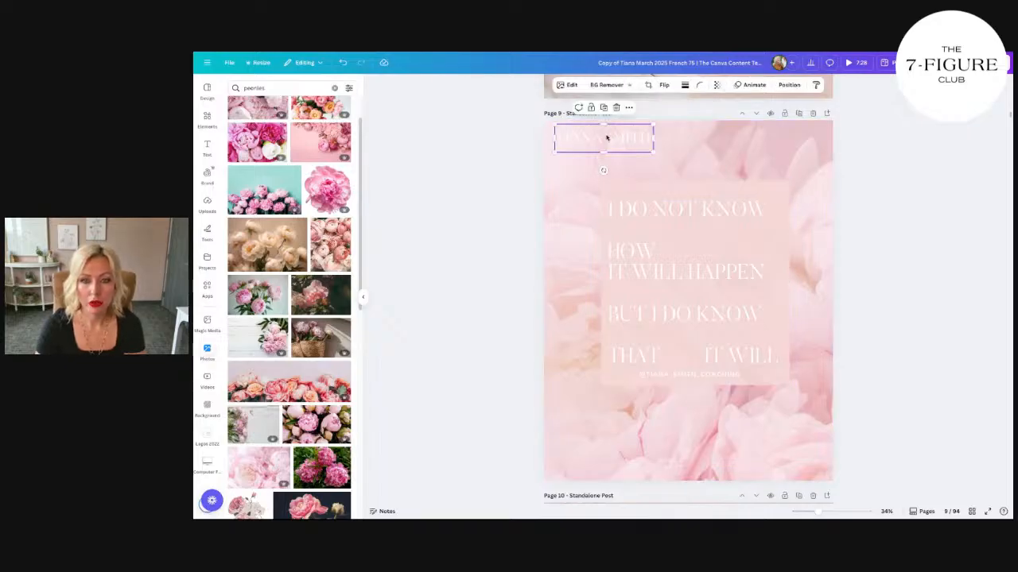
click(705, 188)
click(508, 85)
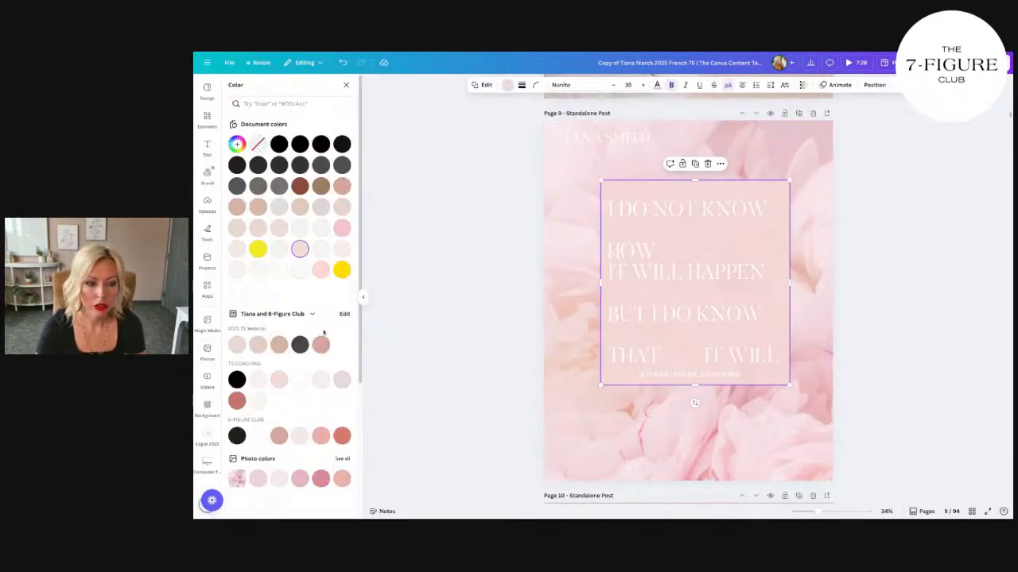
click(321, 342)
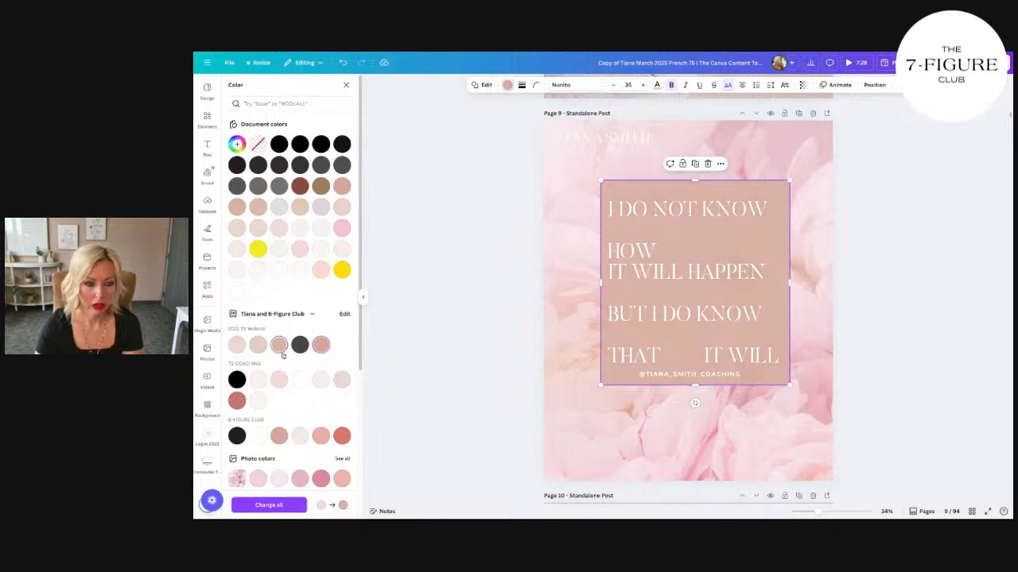
click(277, 380)
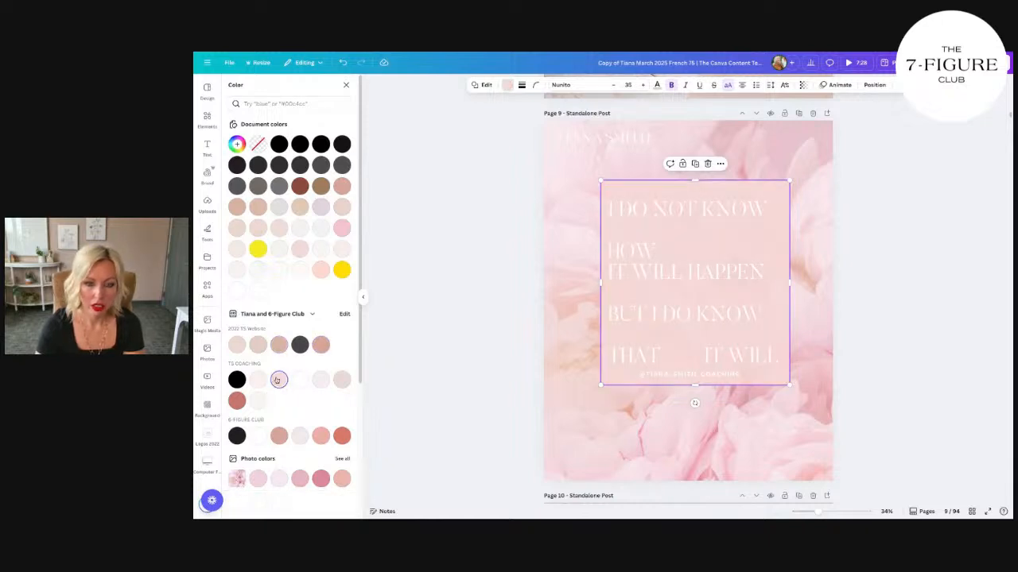
Step: Compare with page 8 and reduce the transparency value of page 9's full-page overlay to 19
scroll(557, 318, up, 3)
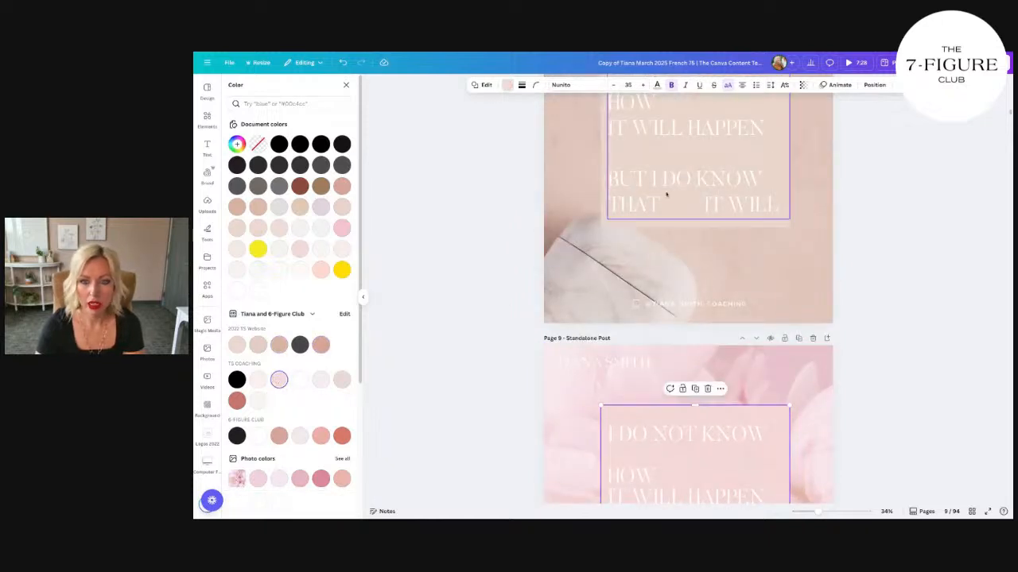
scroll(741, 238, up, 3)
scroll(771, 292, up, 2)
scroll(802, 357, down, 8)
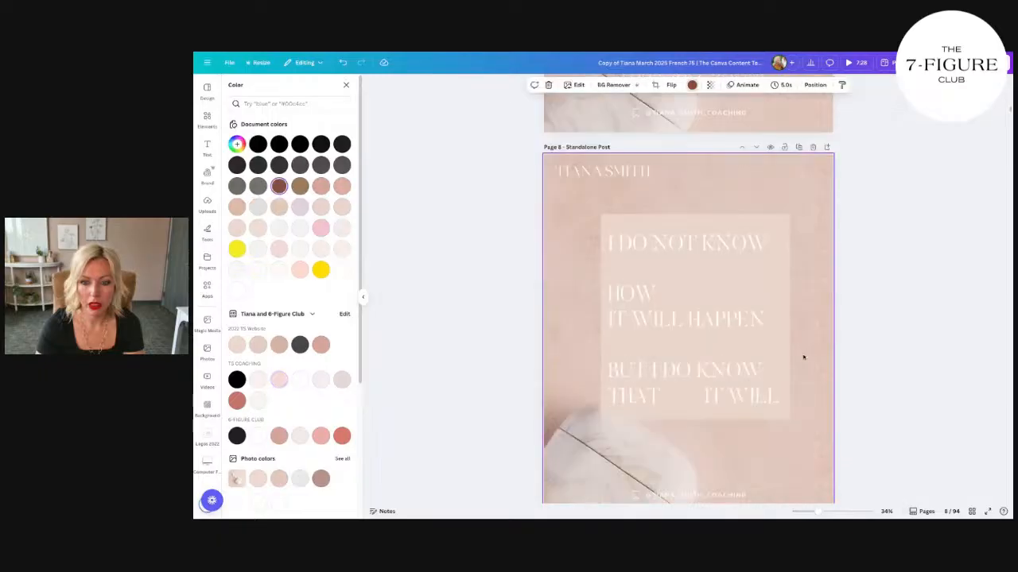
click(809, 361)
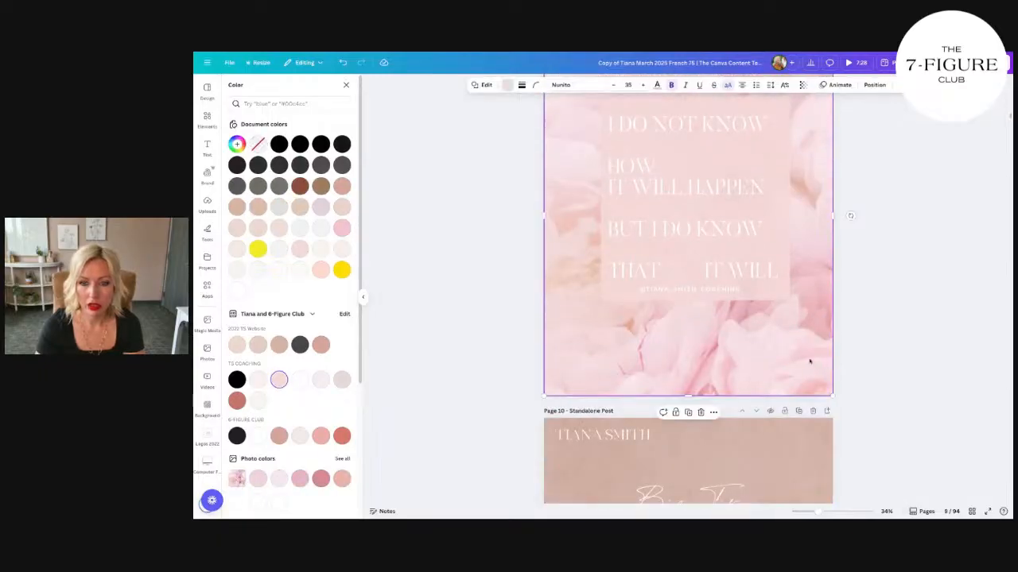
scroll(810, 362, up, 2)
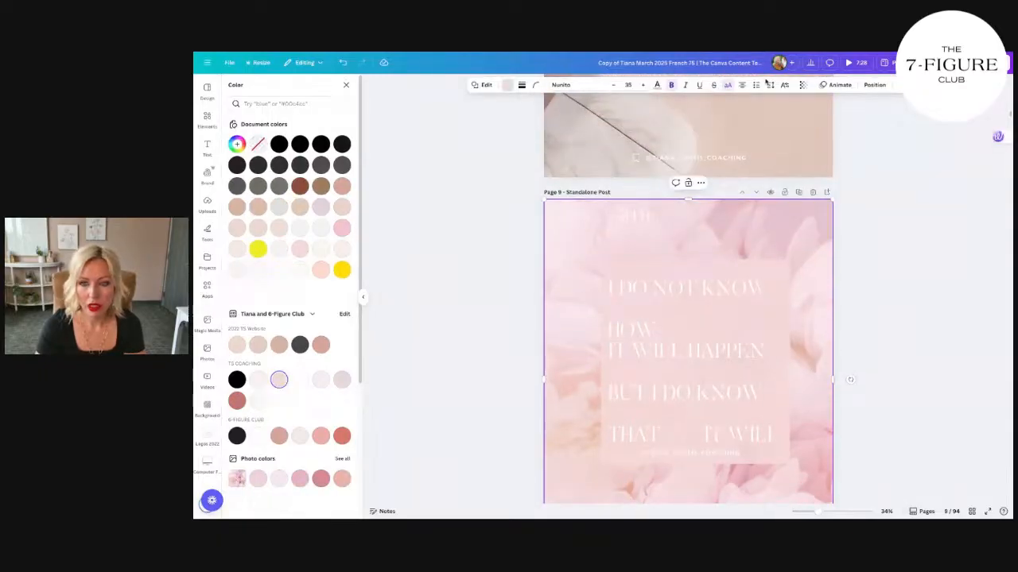
click(803, 86)
drag(788, 118, 773, 119)
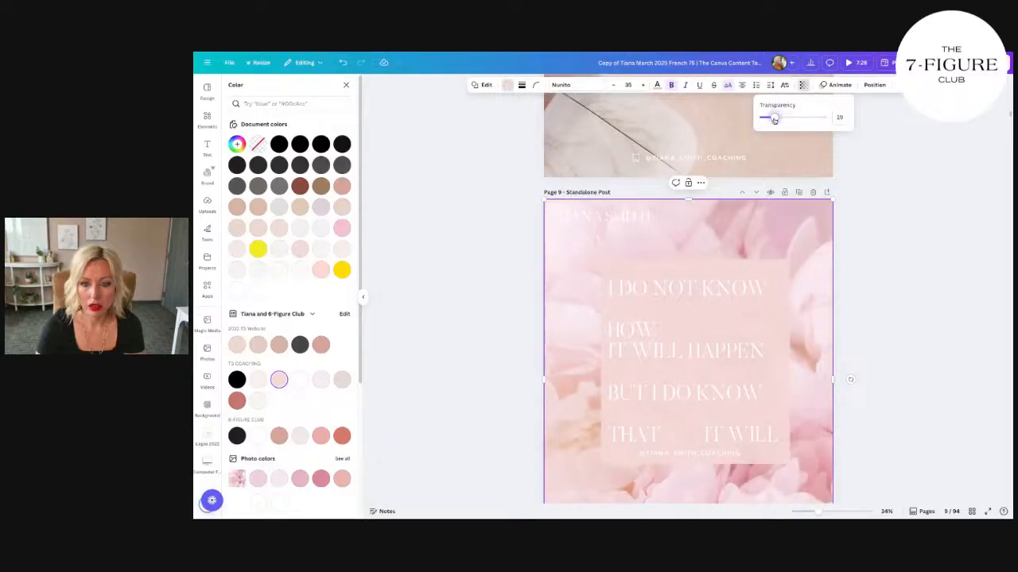
Step: Try several brand palette colours on the full-page overlay, ending on the dusty rose of 2022 TS Website, and shift the overlay slightly
click(765, 220)
click(504, 86)
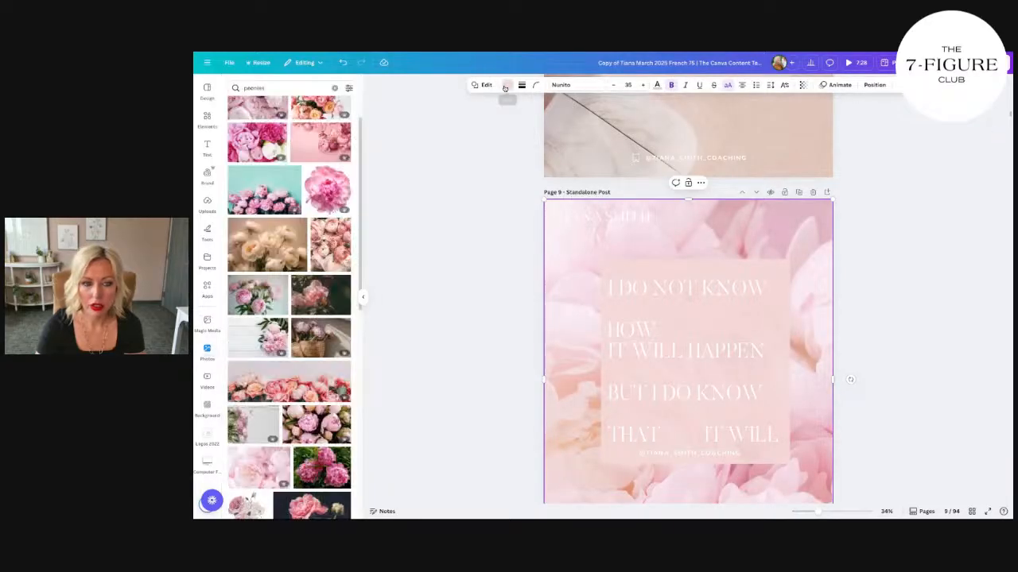
click(504, 85)
click(322, 344)
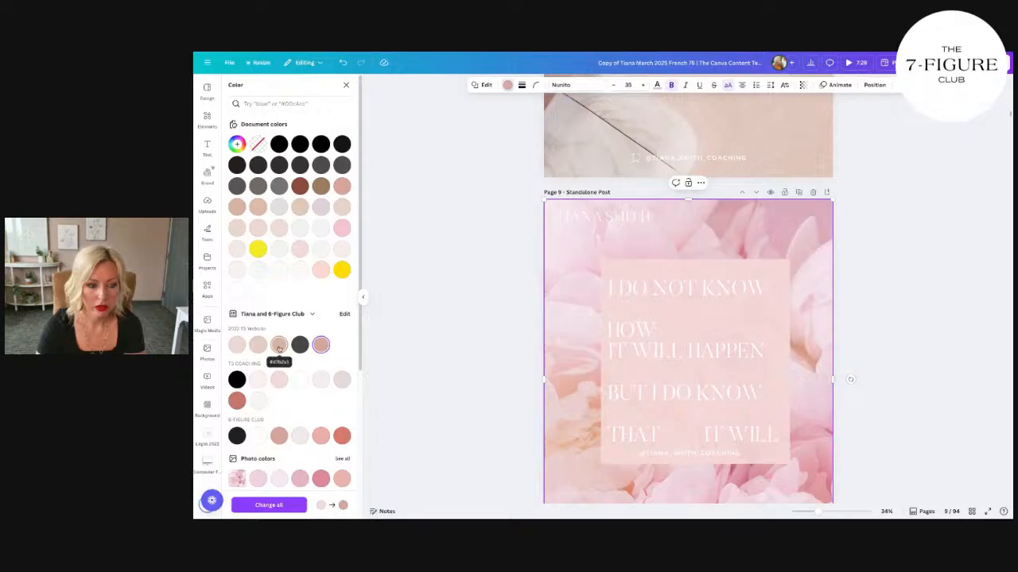
click(258, 344)
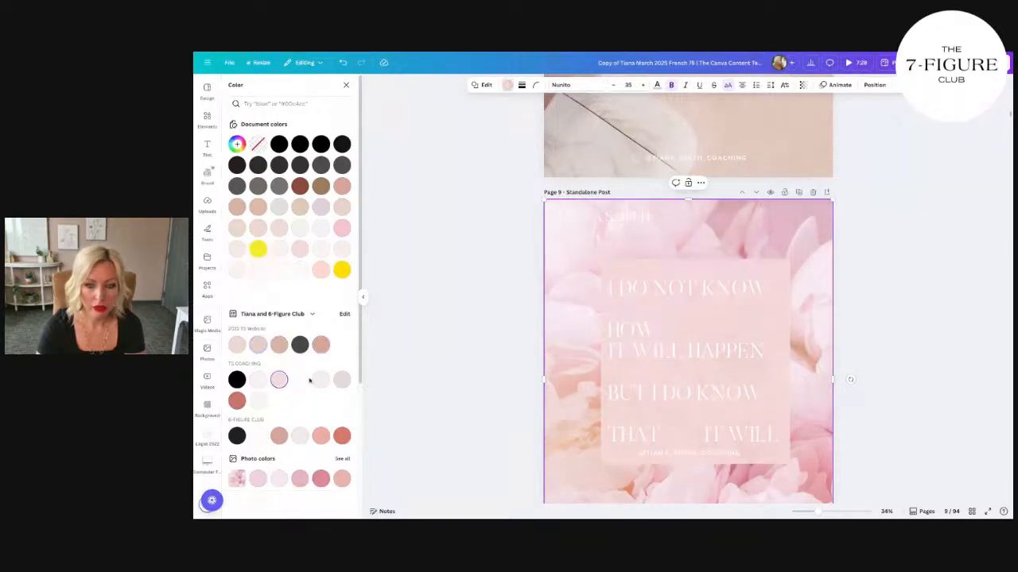
click(302, 382)
click(277, 344)
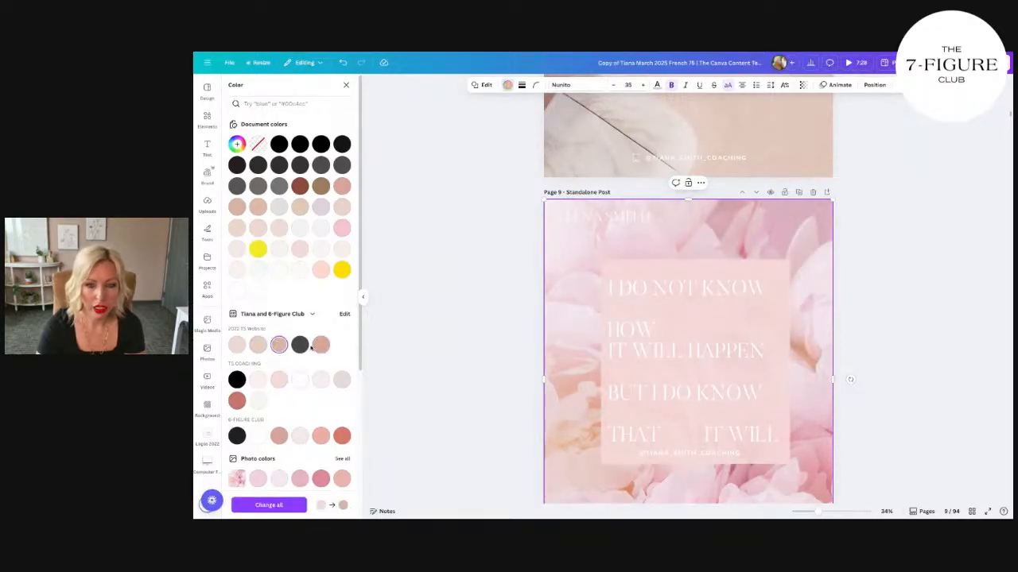
click(322, 344)
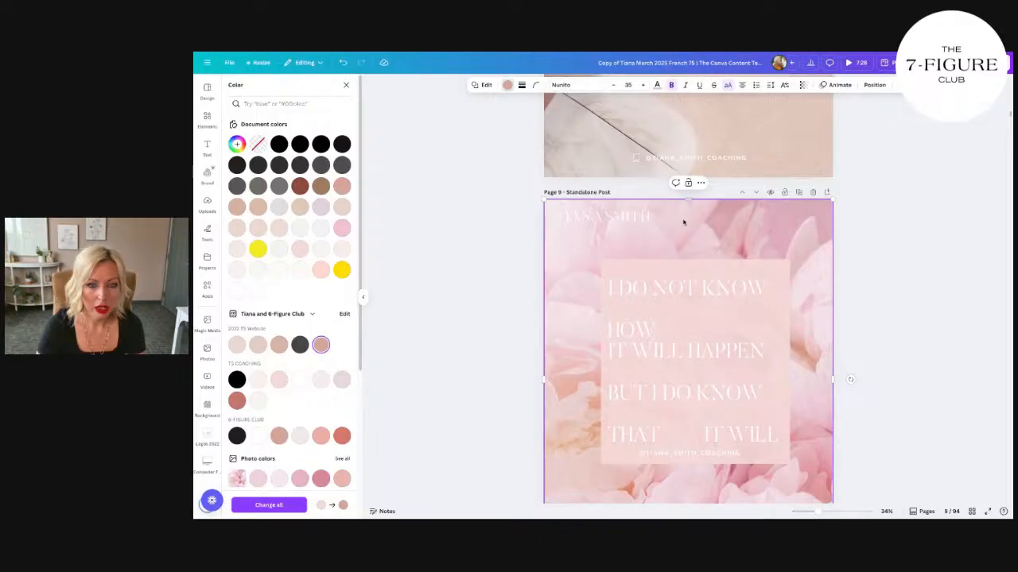
drag(701, 249, 727, 241)
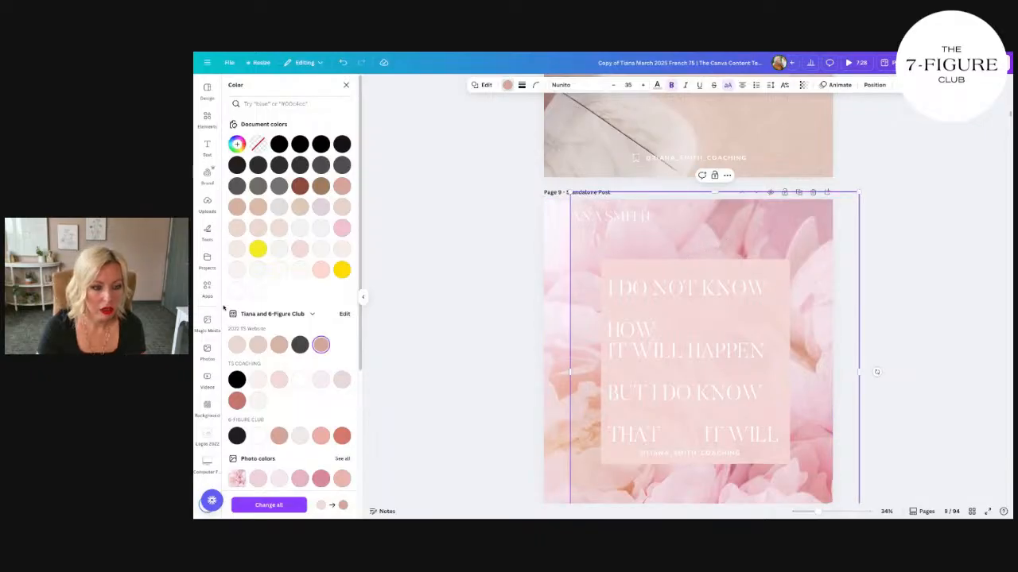
Step: Search the photos for "peonies" and replace page 9's background with the photo of pink peonies on a plain pink backdrop
click(206, 352)
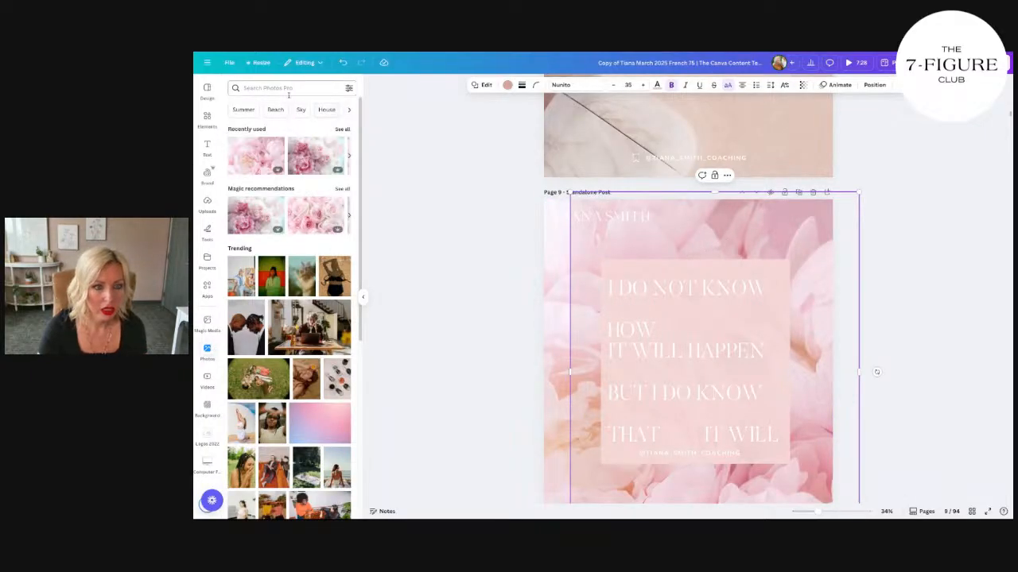
click(342, 129)
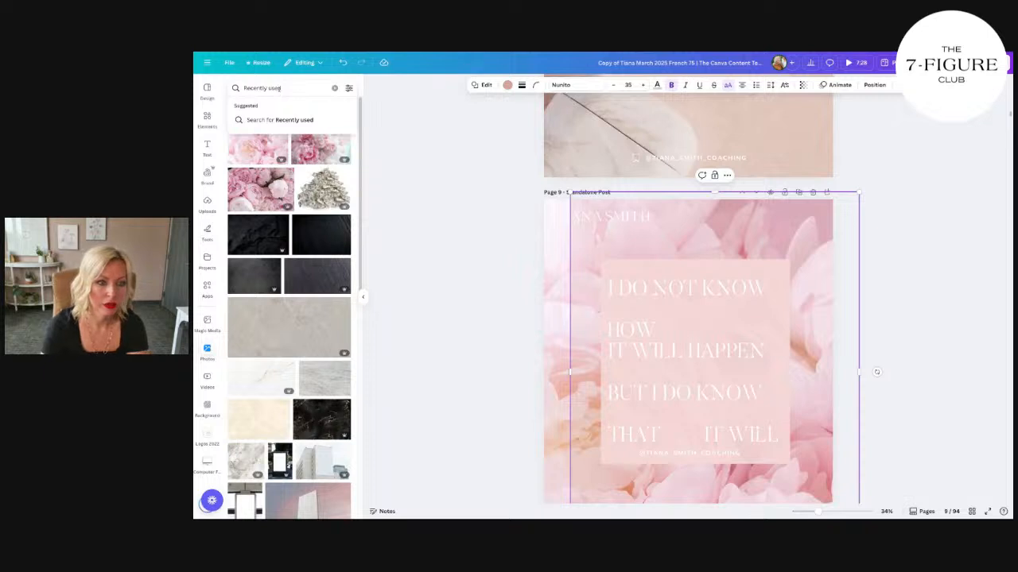
click(278, 88)
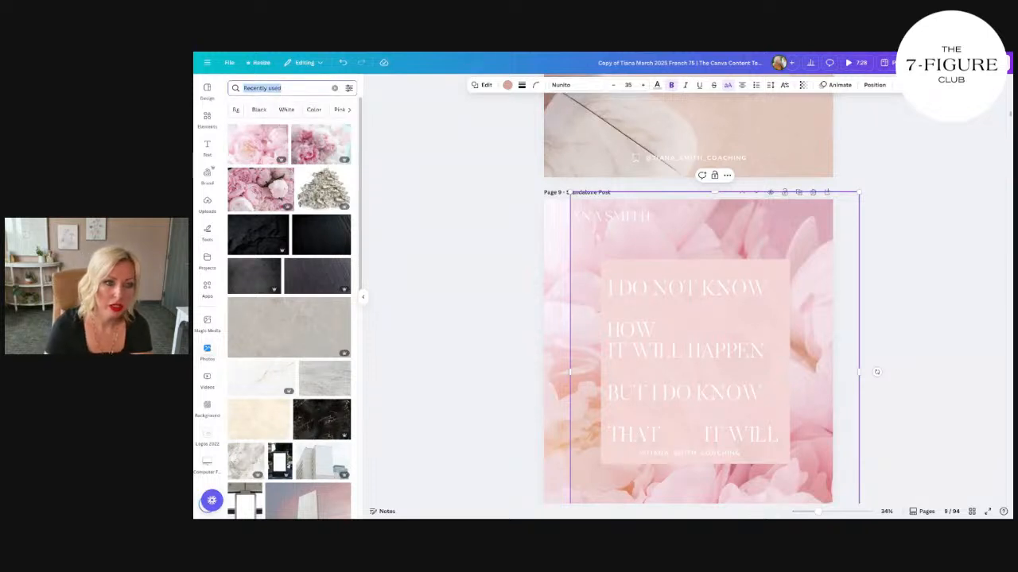
text(peopnies)
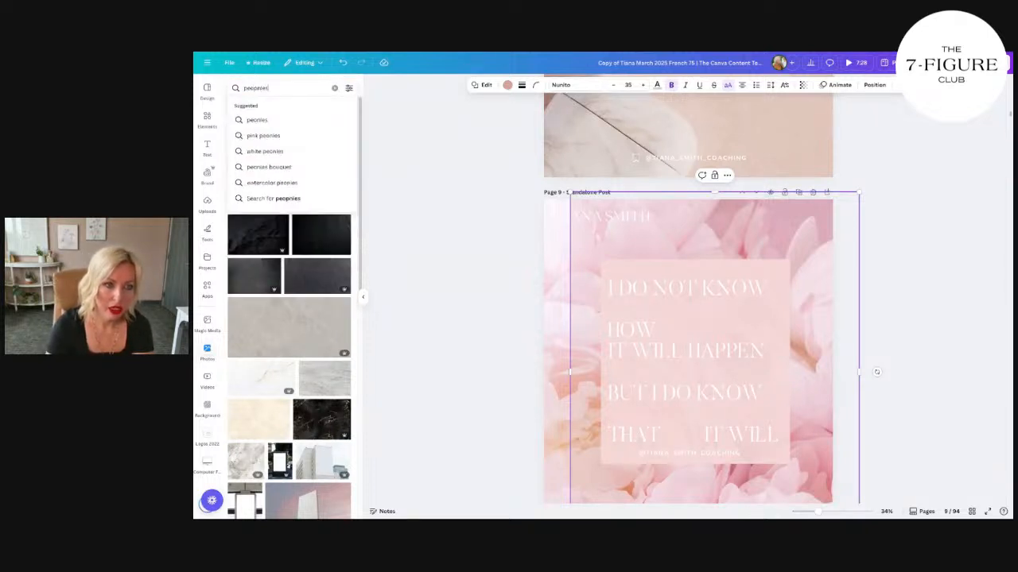
key(BackSpace)
key(BackSpace)
key(BackSpace)
text(nies)
key(Return)
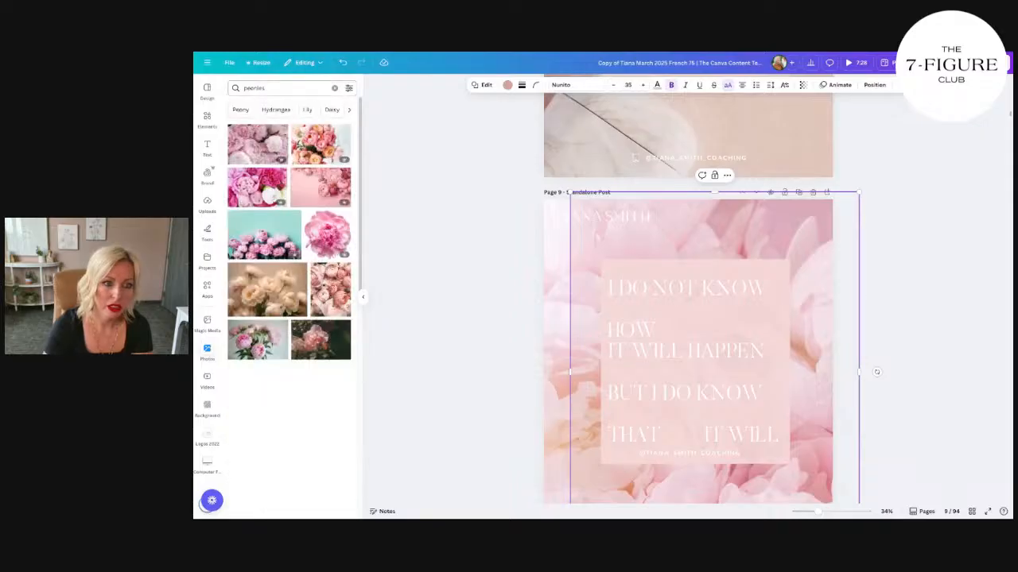
drag(342, 175, 541, 239)
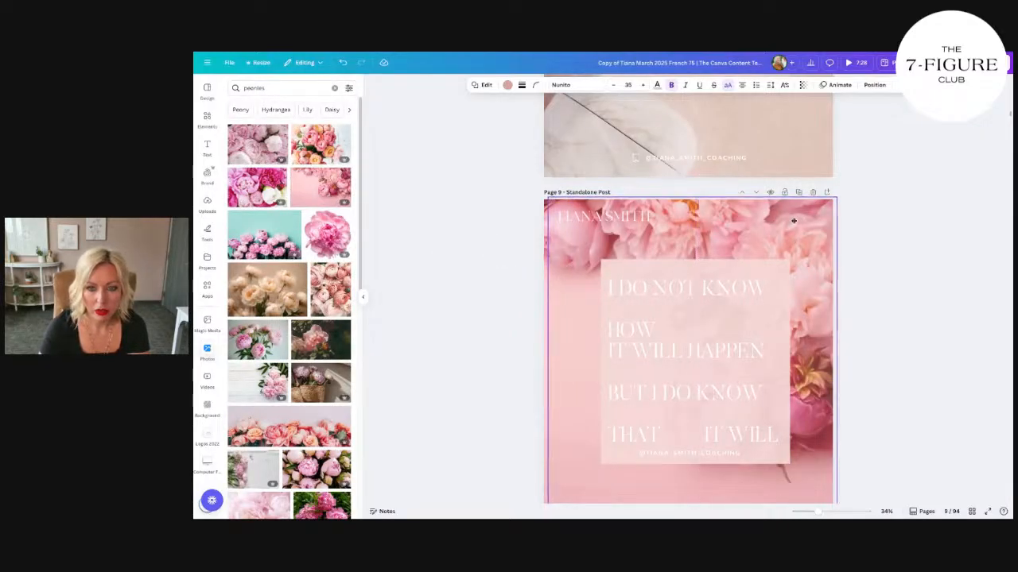
Step: Recolour the full-page overlay on page 9 with white from the document colours
scroll(793, 220, down, 1)
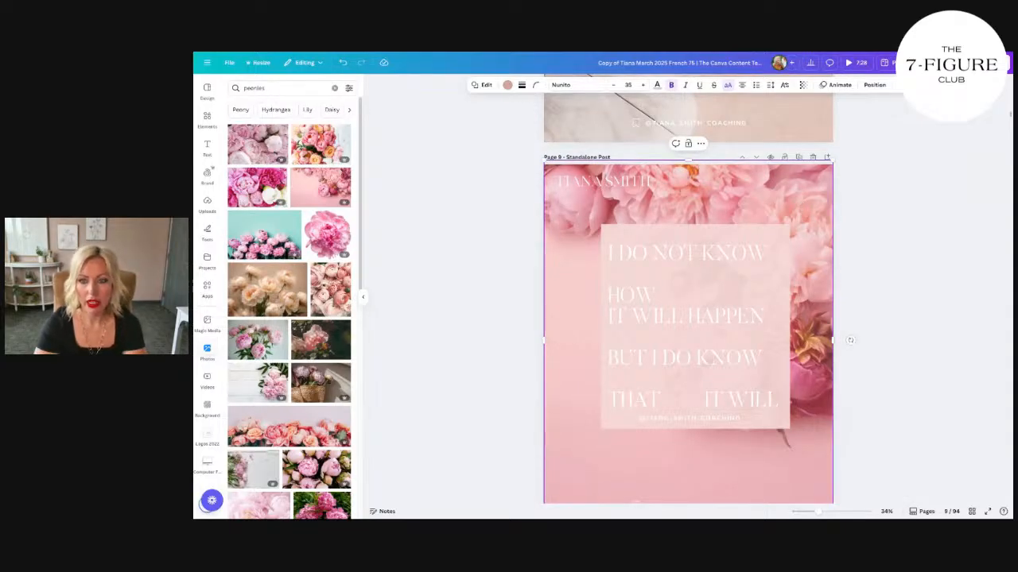
click(507, 85)
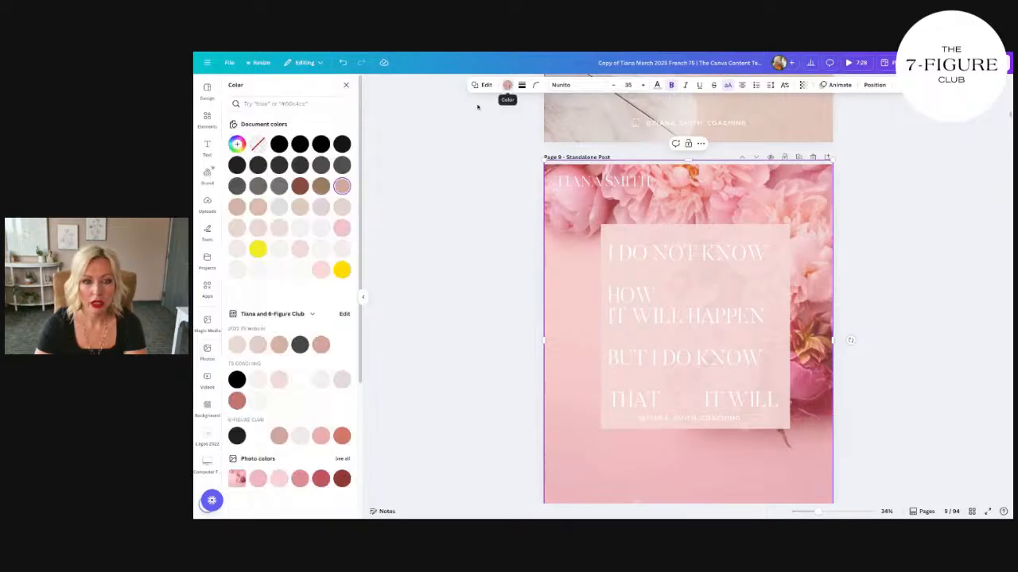
click(256, 292)
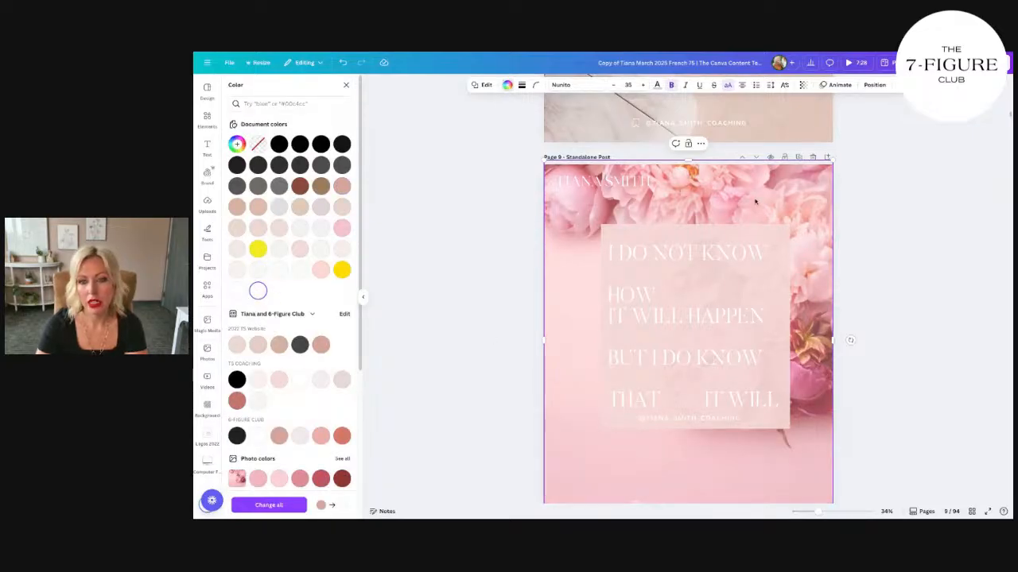
Step: Set the transparency value of page 9's full-page white overlay to 61
click(802, 84)
drag(773, 119, 800, 117)
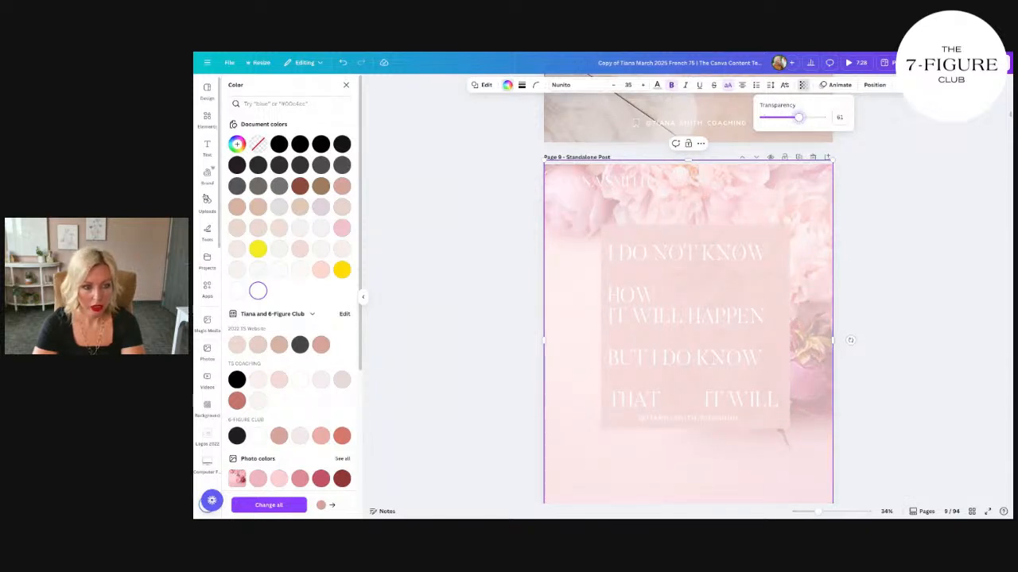
click(207, 347)
Step: Recolour the box behind the quote on page 9 with the dusty rose of 2022 TS Website
click(723, 231)
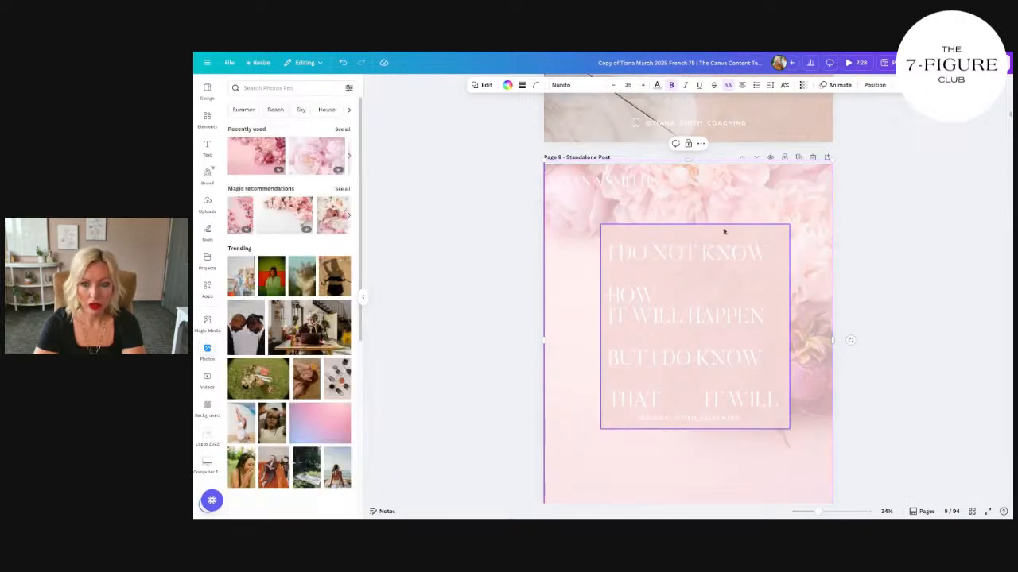
click(504, 86)
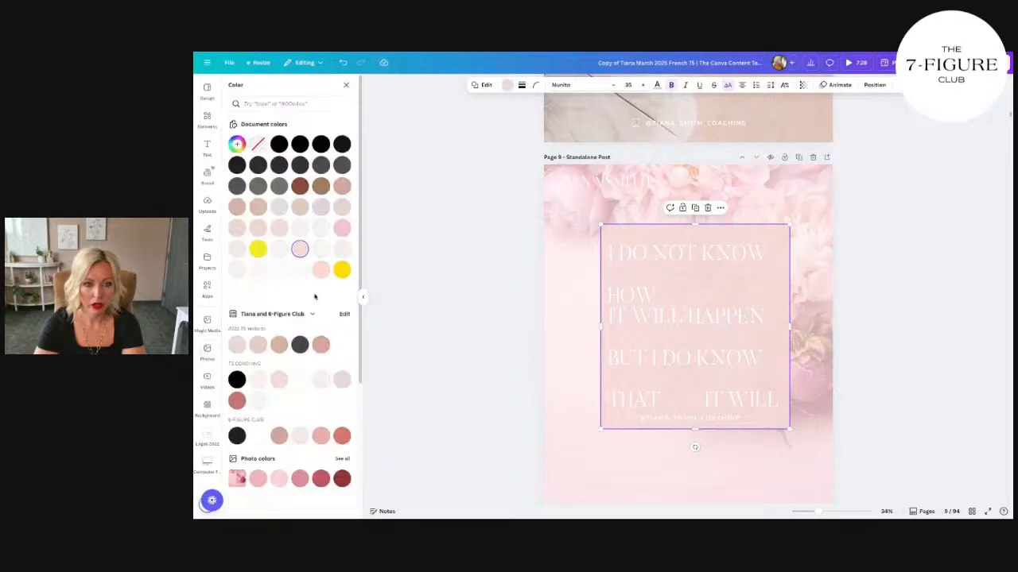
click(321, 344)
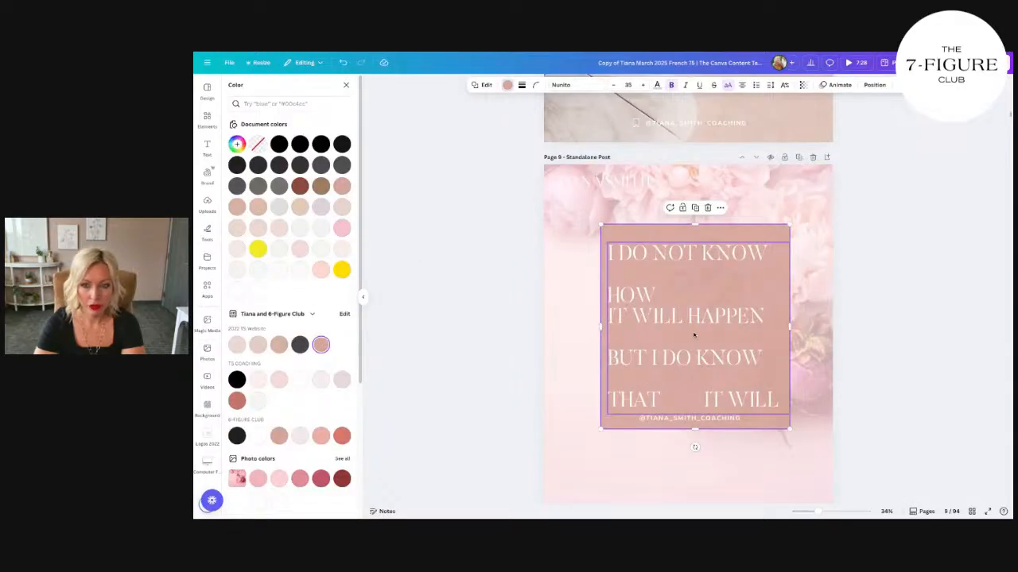
Step: Move the Instagram handle slightly lower on the quote box and extend the box's lower edge to make room for it
click(706, 418)
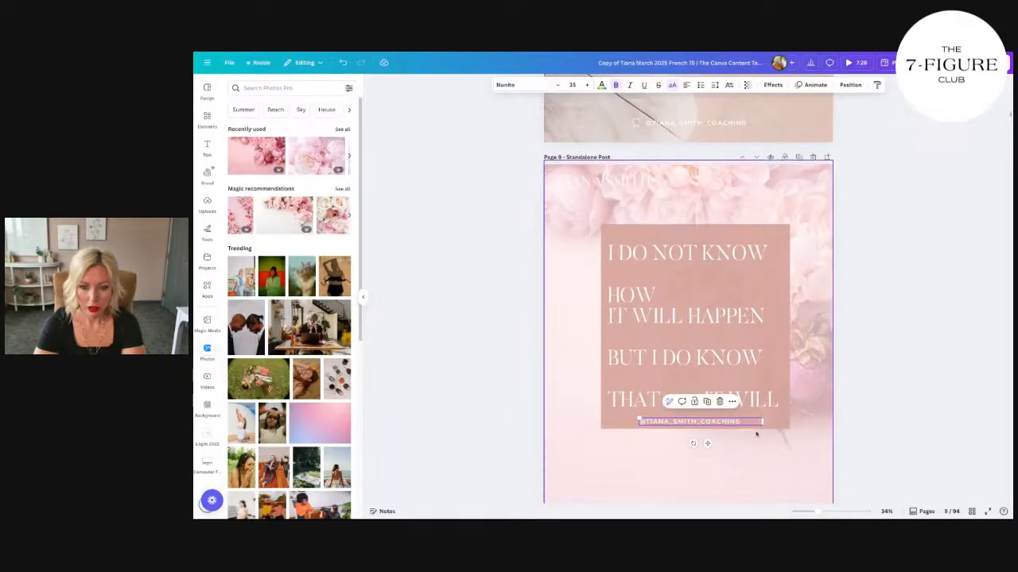
click(706, 425)
drag(704, 429, 704, 435)
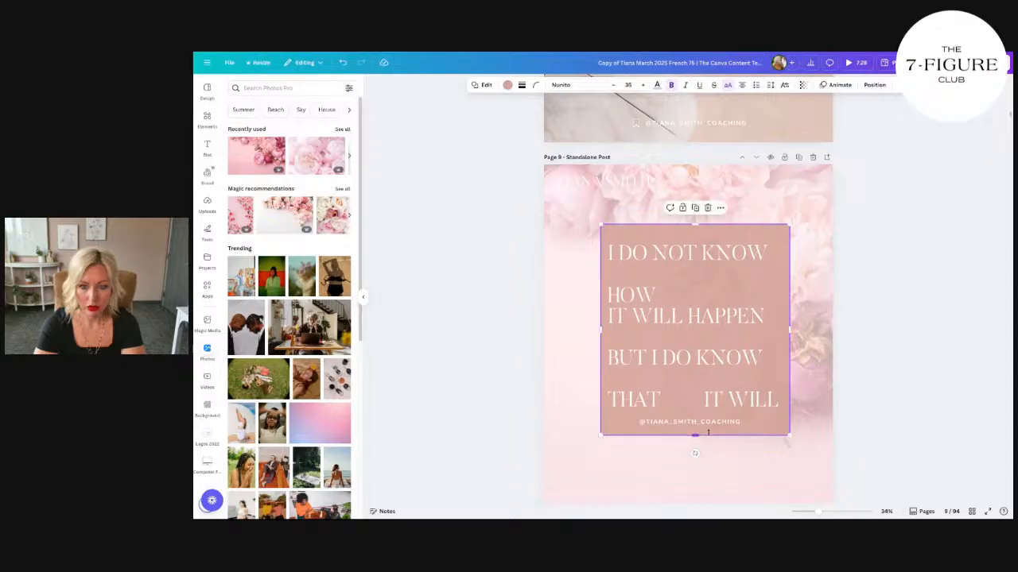
click(710, 425)
click(764, 370)
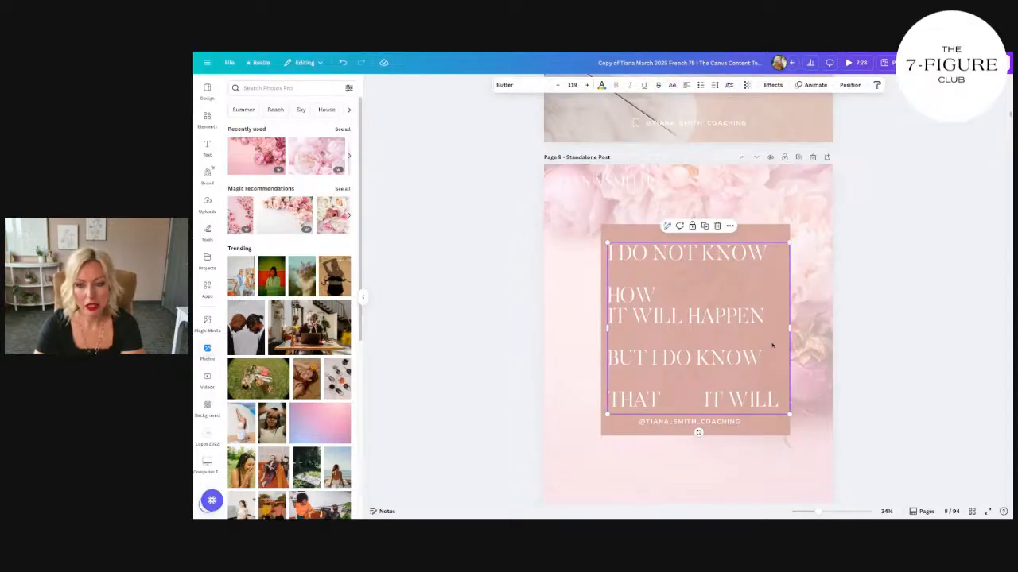
Step: Shift the full-page overlay sideways so that part of page 9's background photo is uncovered
scroll(772, 345, up, 5)
scroll(772, 345, down, 5)
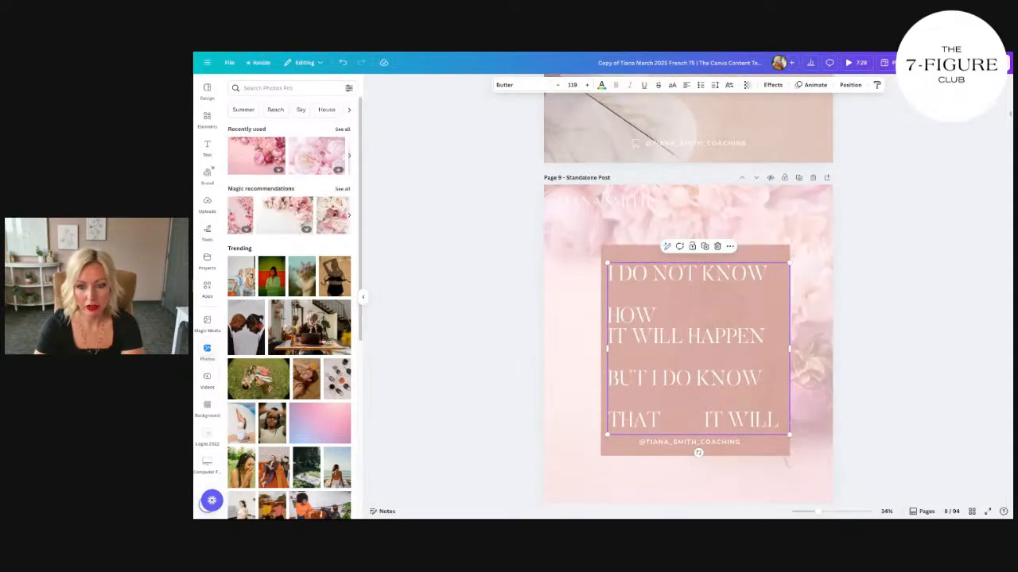
click(622, 203)
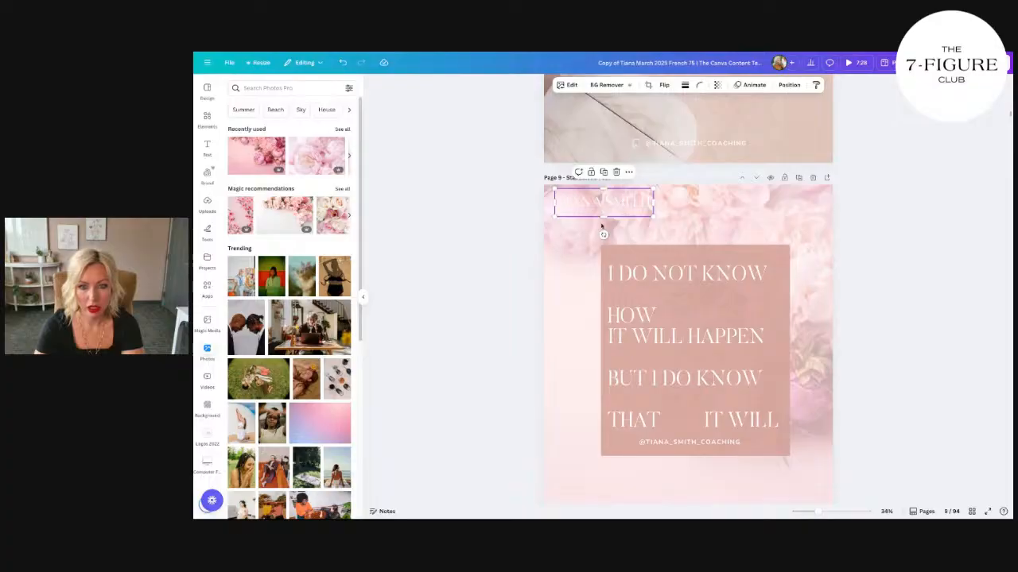
click(560, 282)
drag(270, 230, 848, 225)
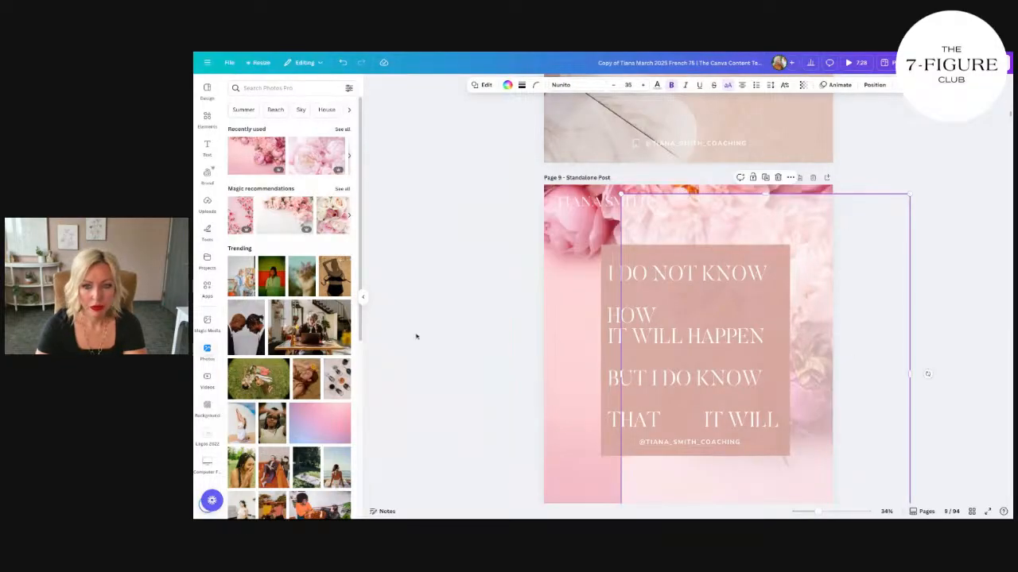
Step: Replace page 9's background with the photo of light pink flowers on white and align the overlay back over the whole page
drag(276, 213, 691, 270)
double_click(573, 270)
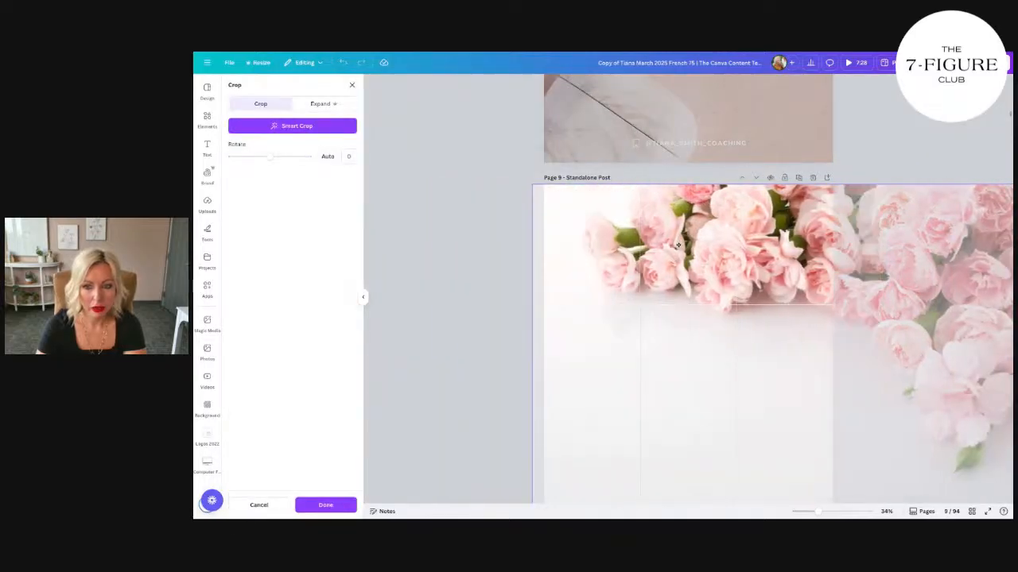
click(473, 188)
scroll(474, 188, down, 3)
scroll(525, 324, up, 2)
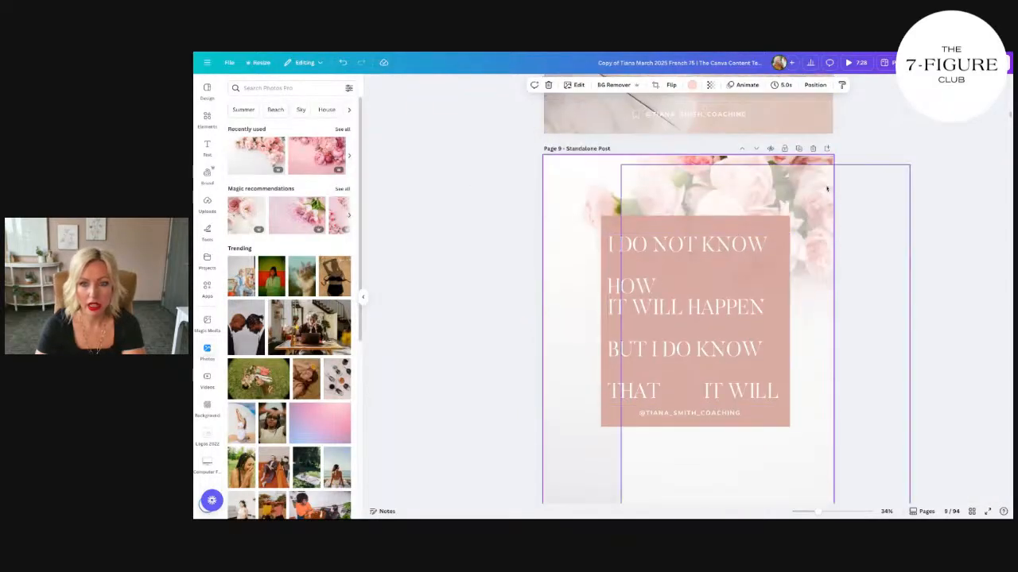
drag(821, 188, 736, 182)
Step: Move the white name logo to the lower part of the quote box and delete the Instagram handle there
click(700, 412)
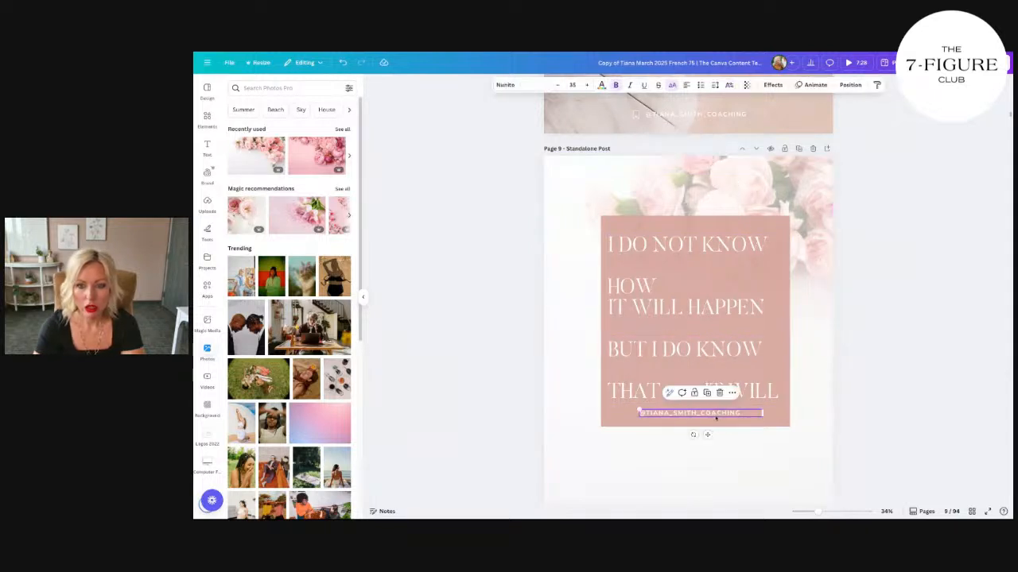
drag(602, 166, 673, 420)
click(698, 412)
key(Delete)
Step: Bring the name logo to the front and extend the quote box's lower edge to give it more room
right_click(743, 415)
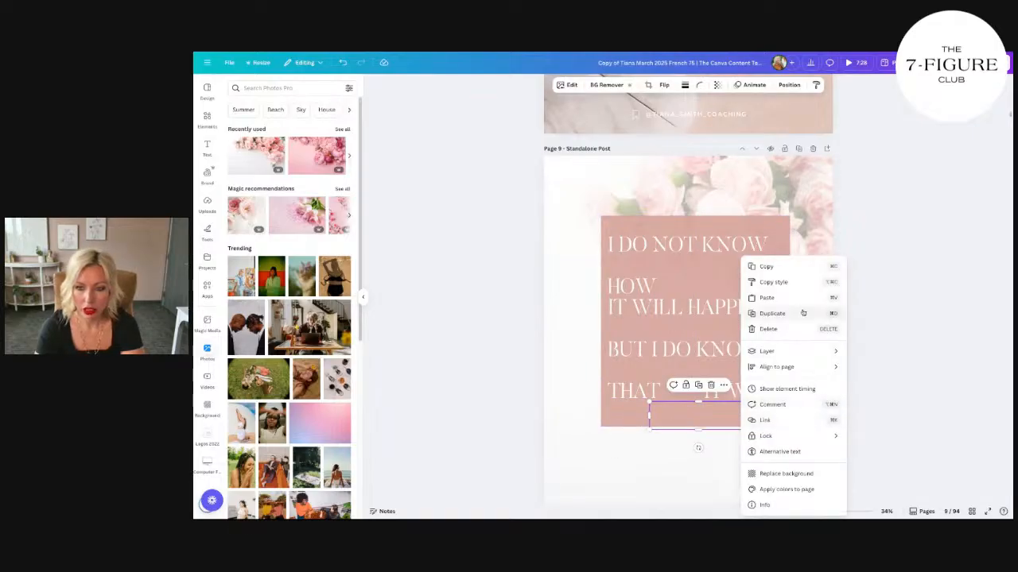
mouse_move(786, 356)
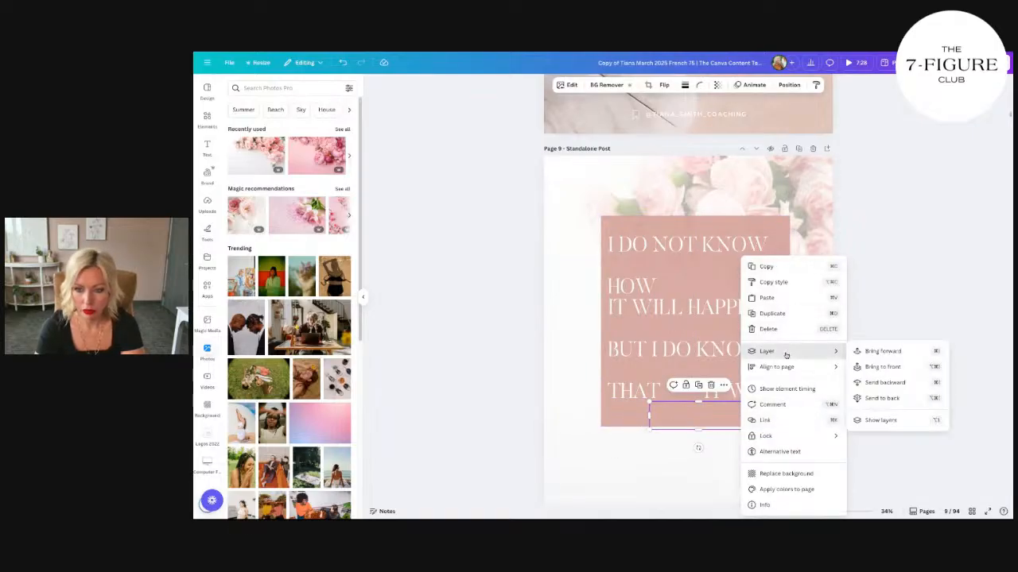
click(885, 370)
click(769, 489)
mouse_move(713, 412)
mouse_down()
mouse_move(705, 439)
mouse_move(722, 423)
mouse_up()
click(756, 419)
click(785, 470)
scroll(753, 498, down, 1)
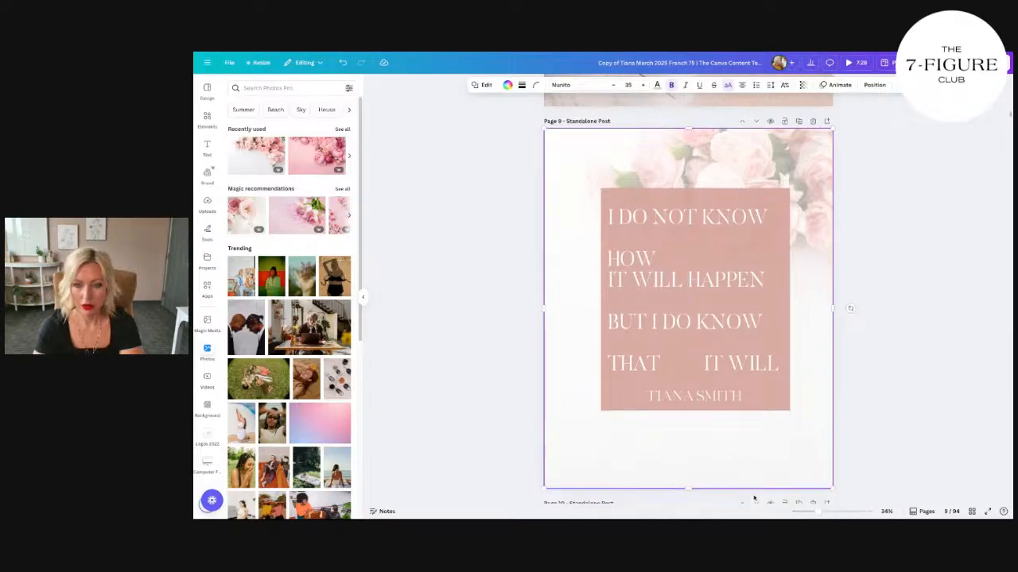
Step: Select the quote box, quote text and name logo together and centre them on page 9
click(716, 350)
click(799, 382)
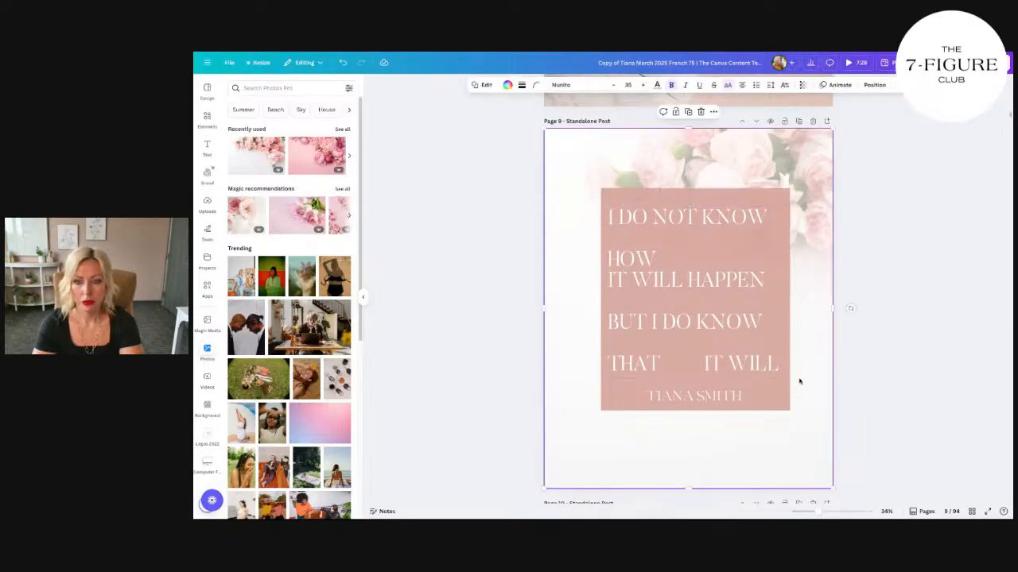
click(753, 318)
shift+click(756, 201)
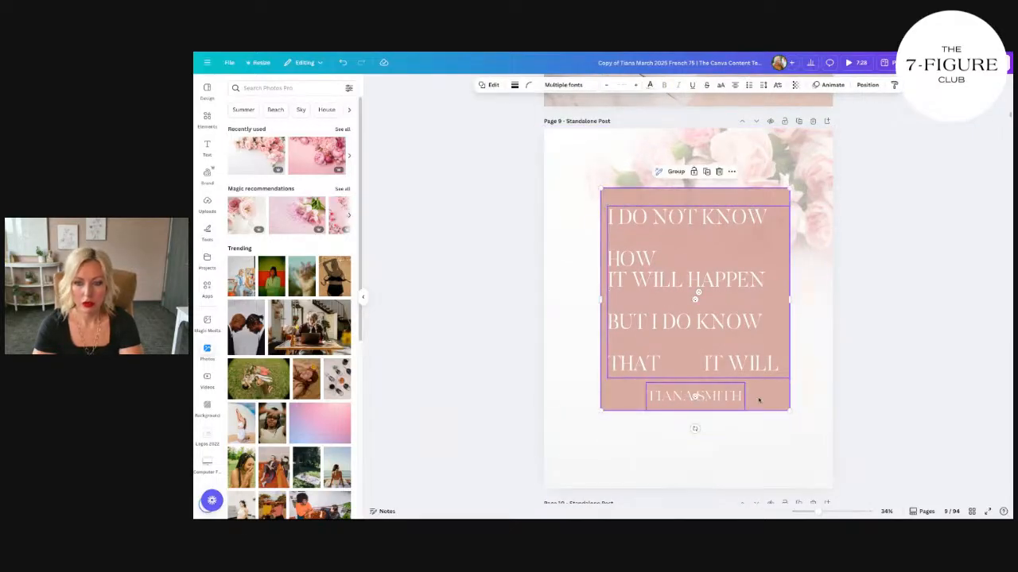
drag(759, 397, 750, 404)
click(808, 401)
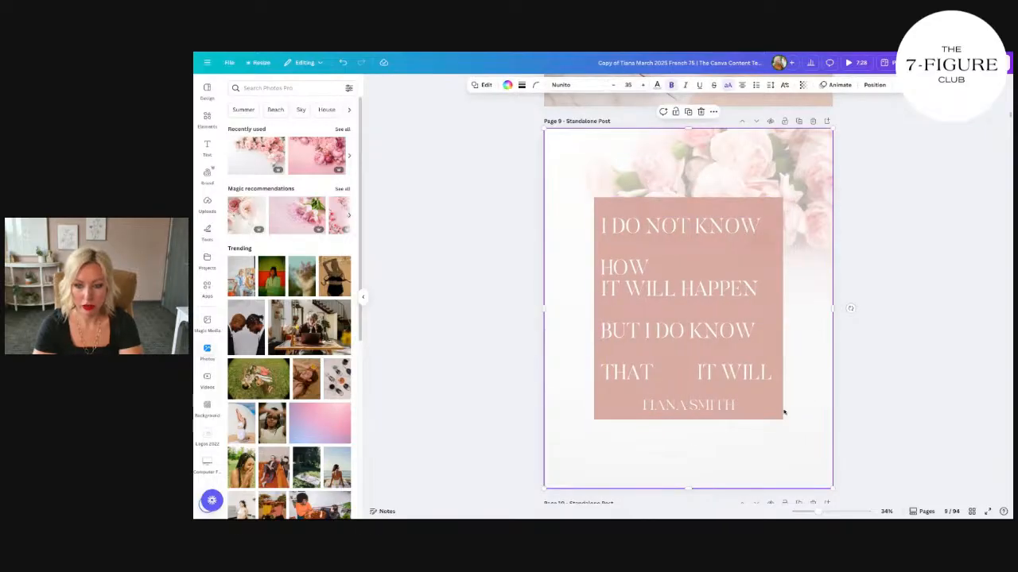
Step: Try a near-black document colour on the box behind the quote
click(644, 209)
click(507, 86)
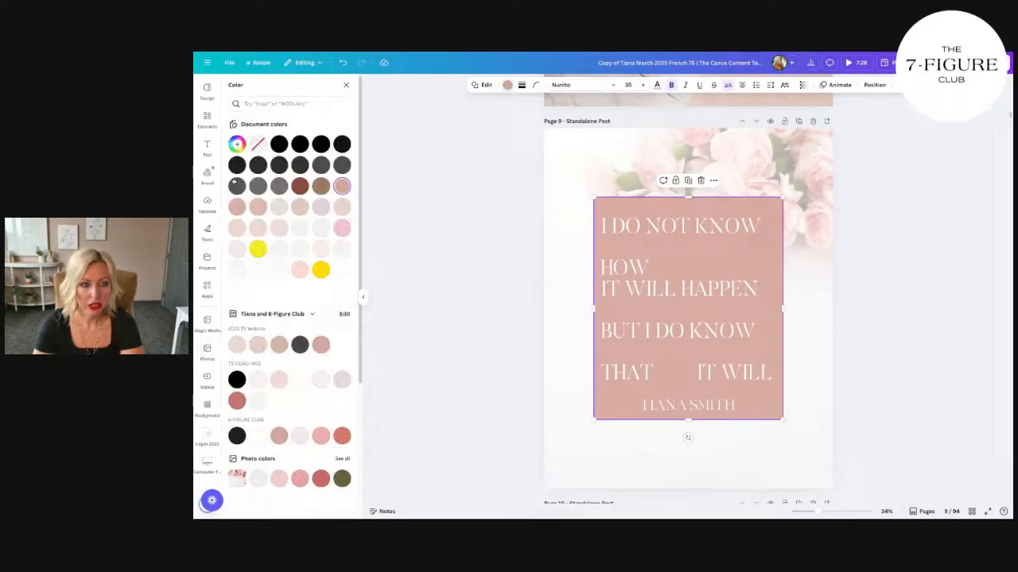
click(237, 186)
click(236, 164)
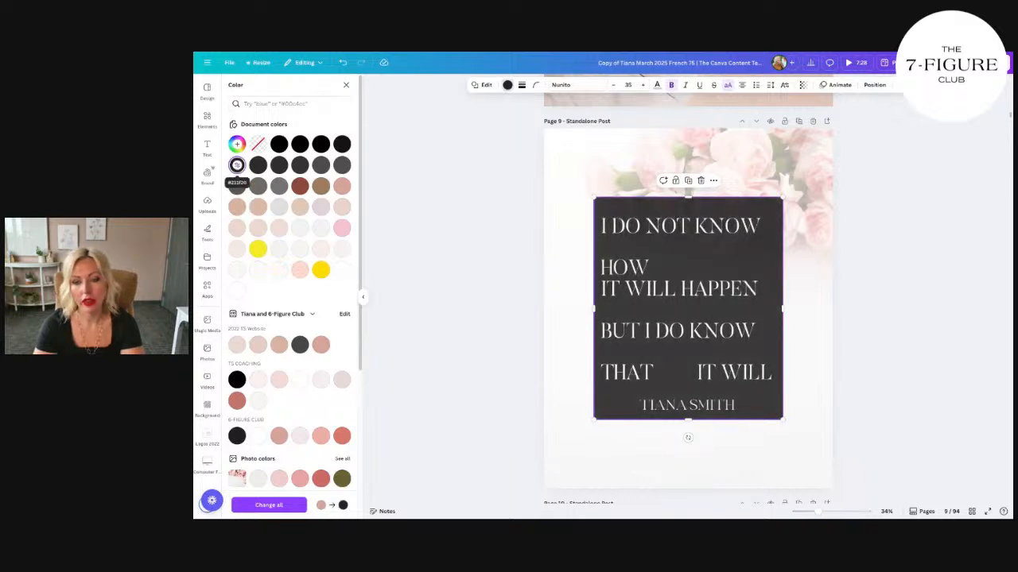
Step: Move the name logo below the quote box and shorten the box so it ends just under the quote
click(712, 406)
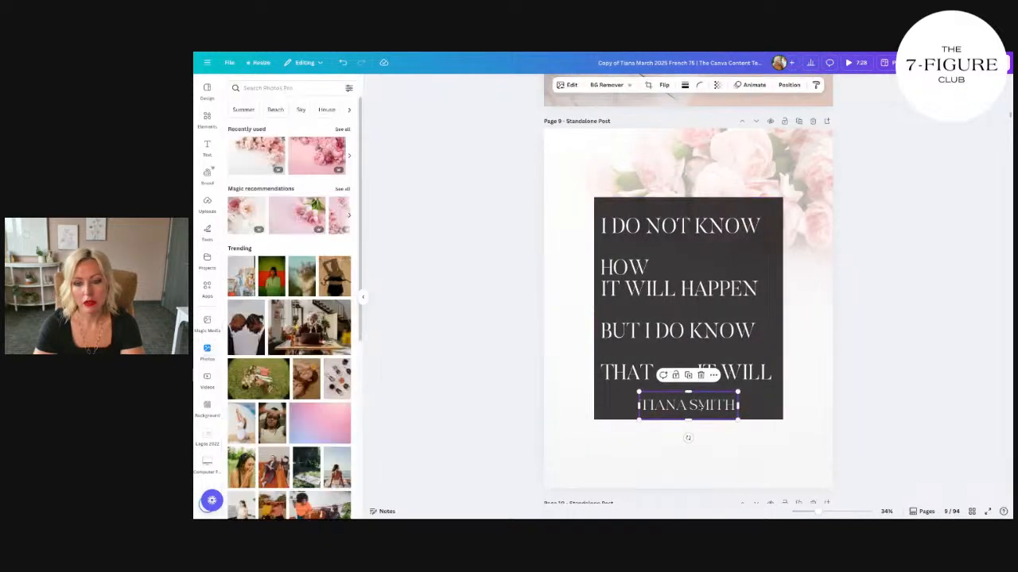
click(770, 407)
drag(688, 398, 719, 427)
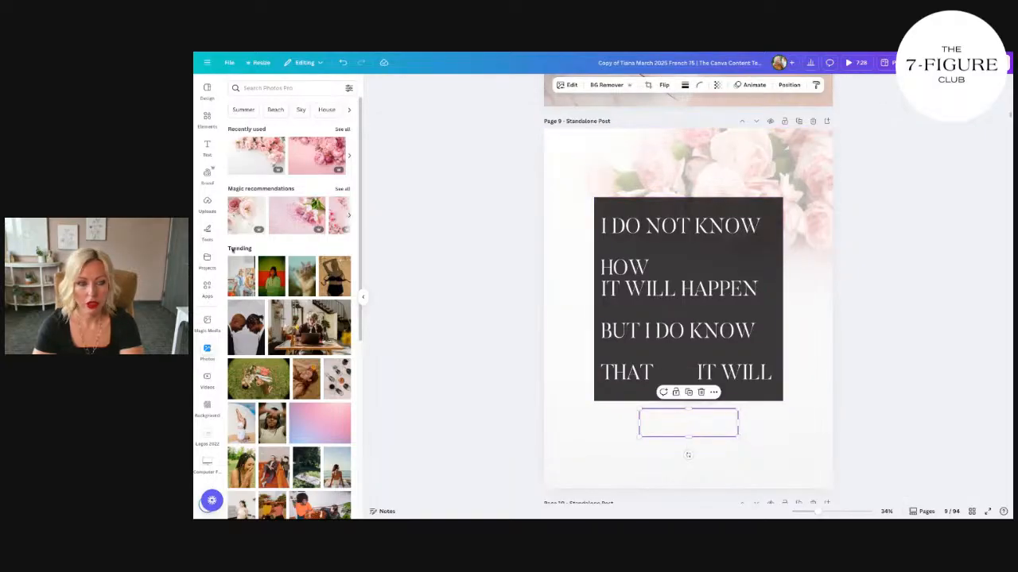
Step: Recolour the near-black quote box with the dusty rose of 2022 TS Website
click(631, 206)
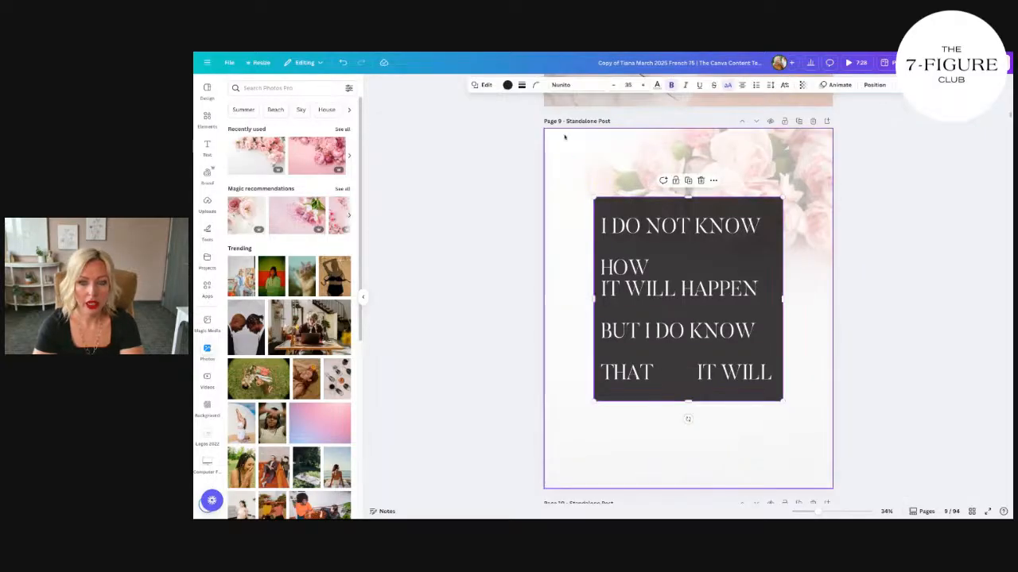
click(507, 84)
click(320, 345)
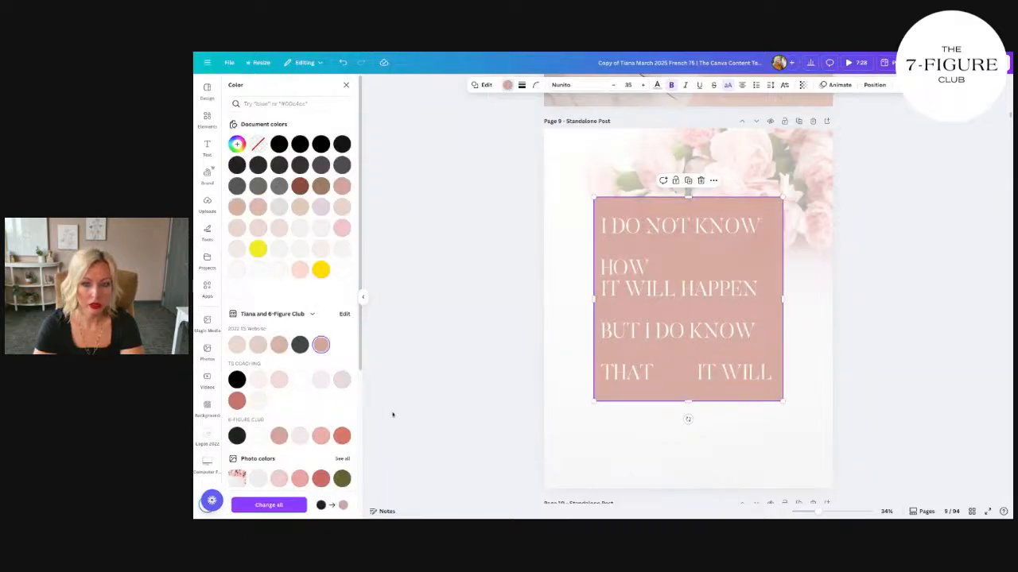
Step: Add a text box in the brand's Heading style and enter the coach's name in capitals
click(596, 432)
click(685, 422)
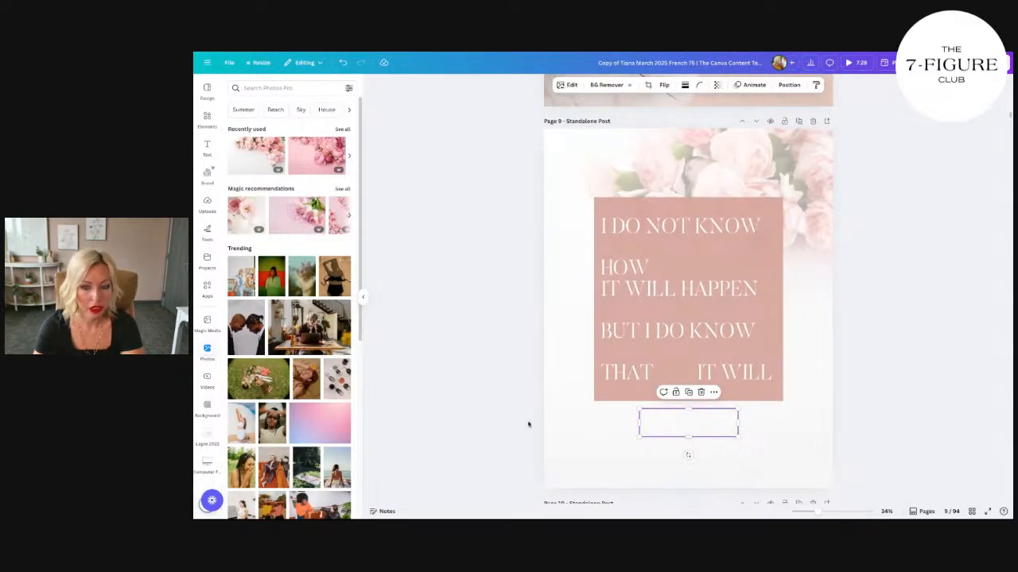
click(528, 426)
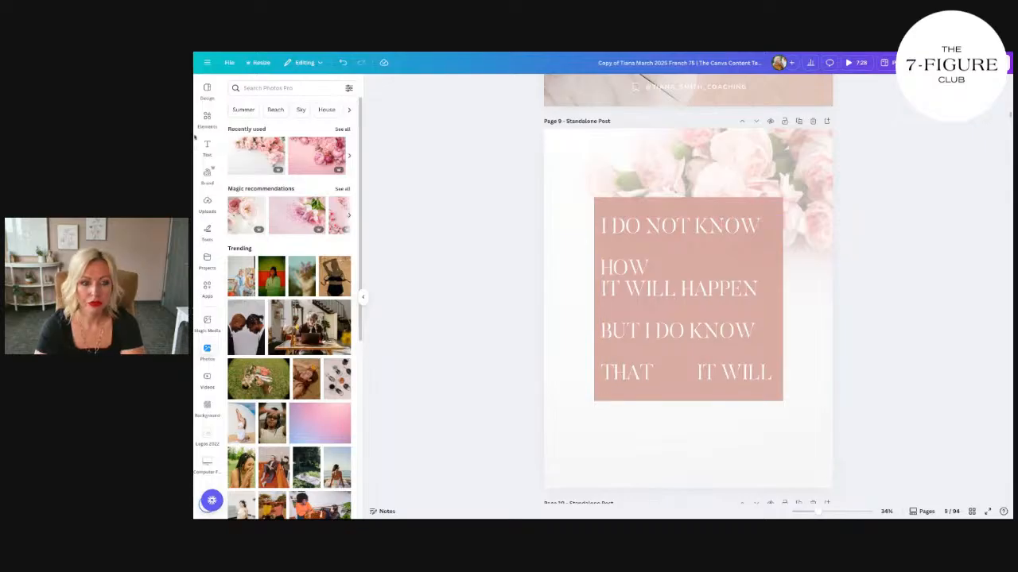
click(206, 145)
click(274, 171)
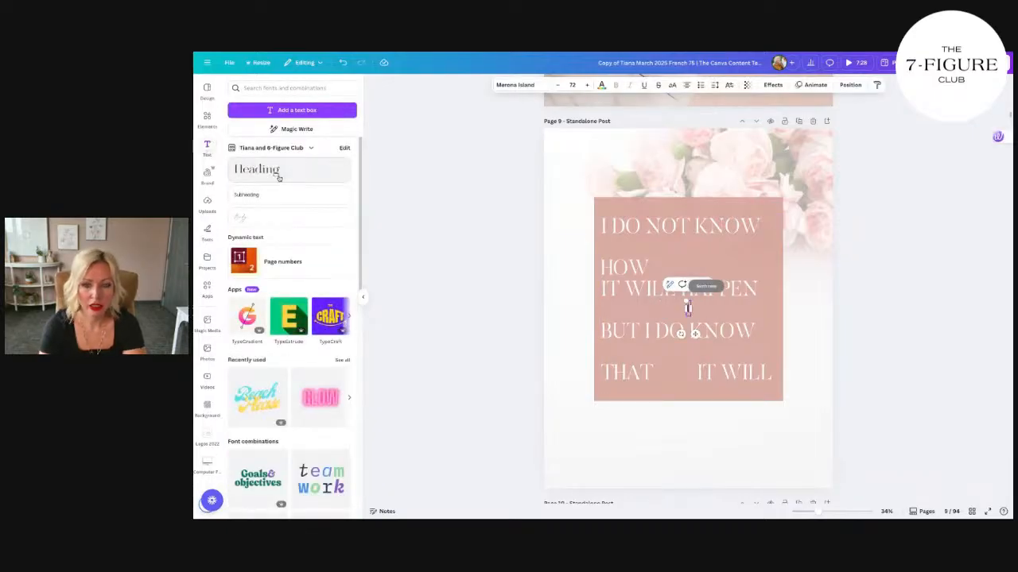
text(TIANA SMITH)
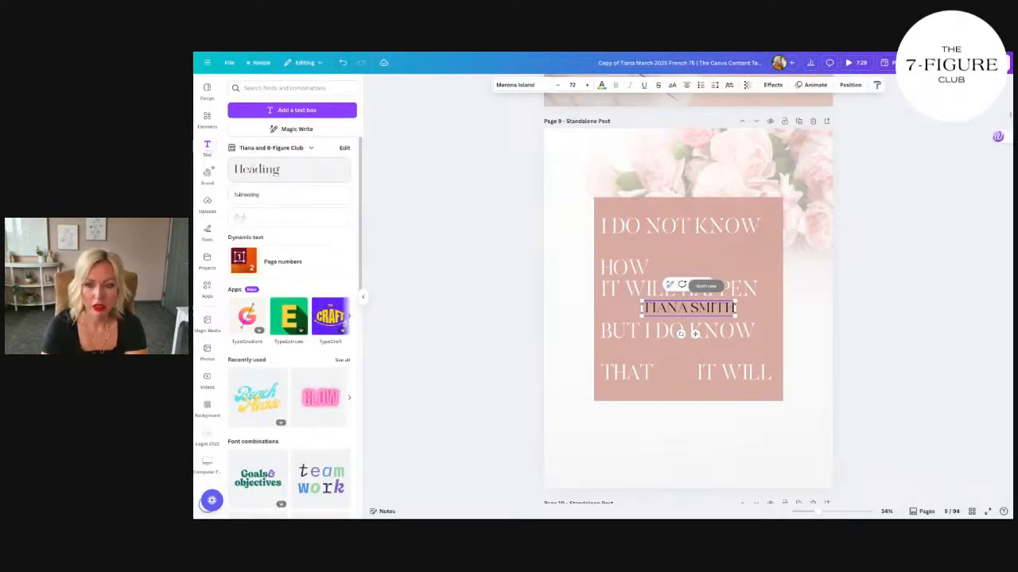
Step: Place the name heading just below the quote box and recolour it with the dusty rose of 2022 TS Website
click(601, 84)
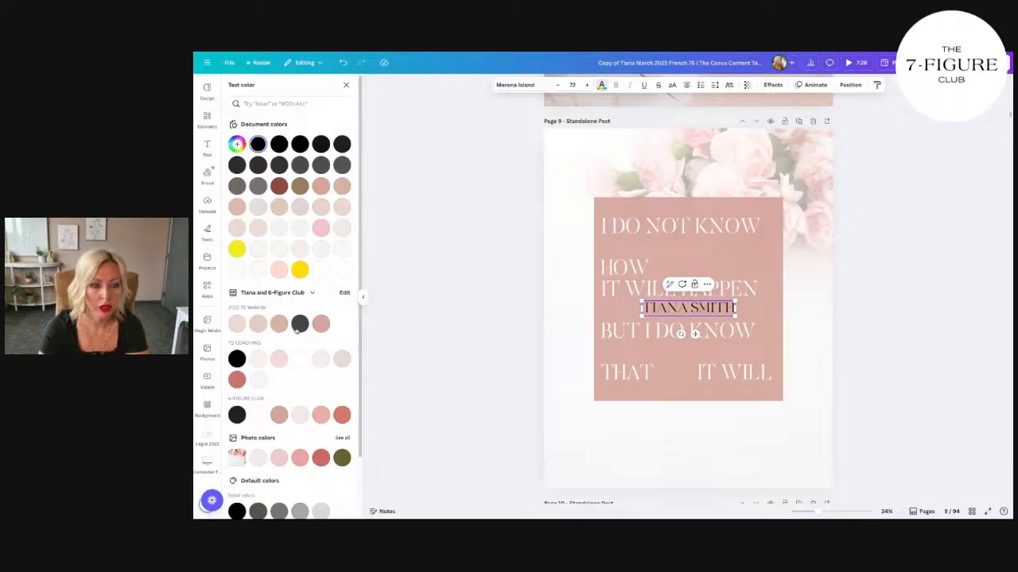
click(320, 323)
click(711, 447)
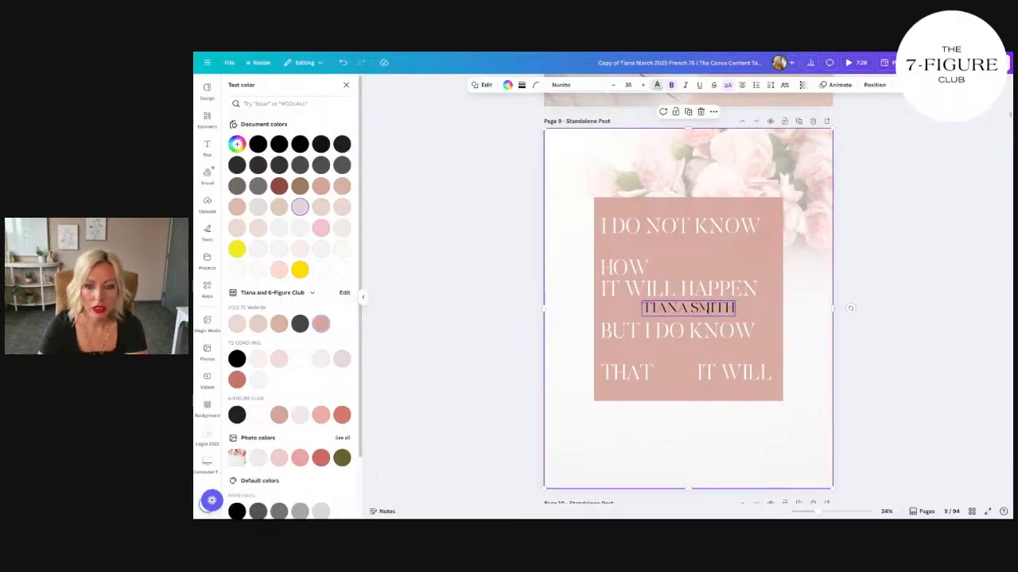
drag(707, 309, 708, 419)
click(321, 323)
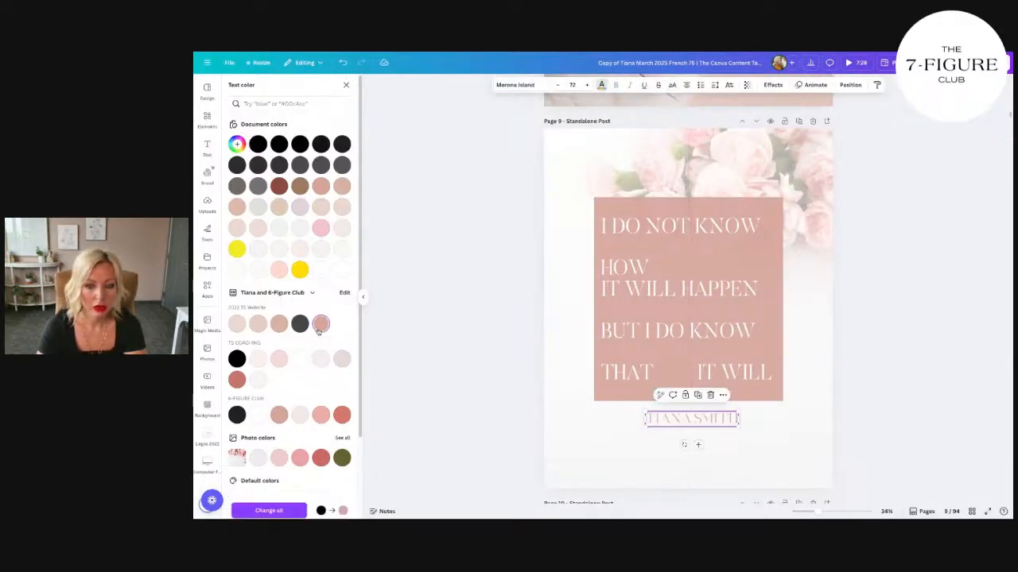
click(591, 442)
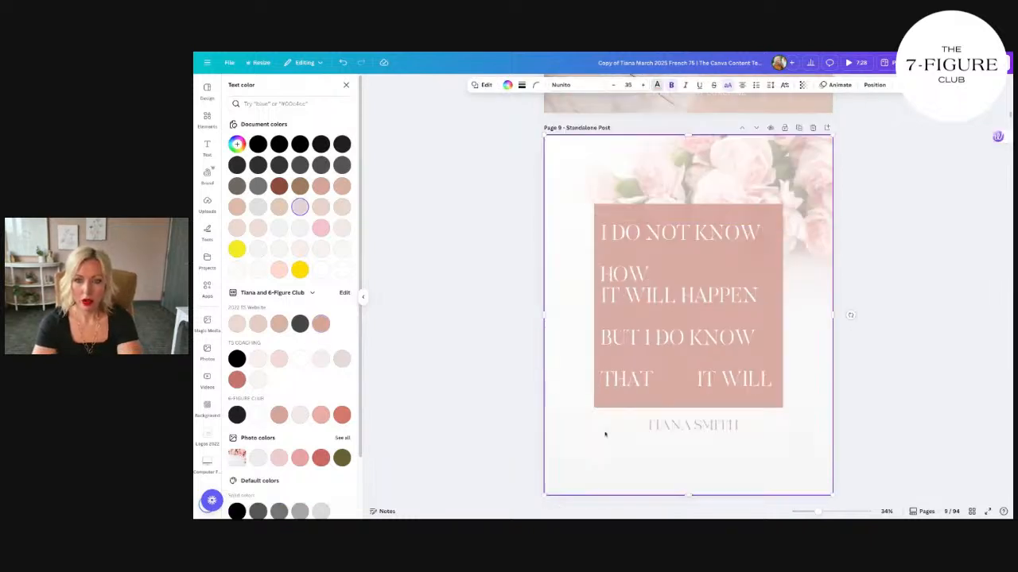
scroll(604, 434, down, 1)
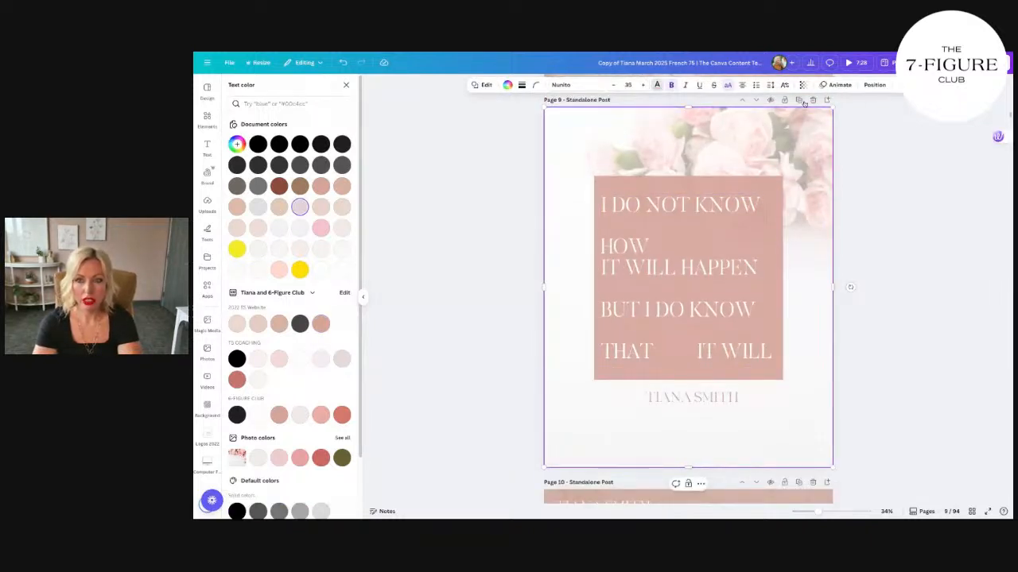
scroll(795, 244, down, 1)
scroll(795, 244, down, 10)
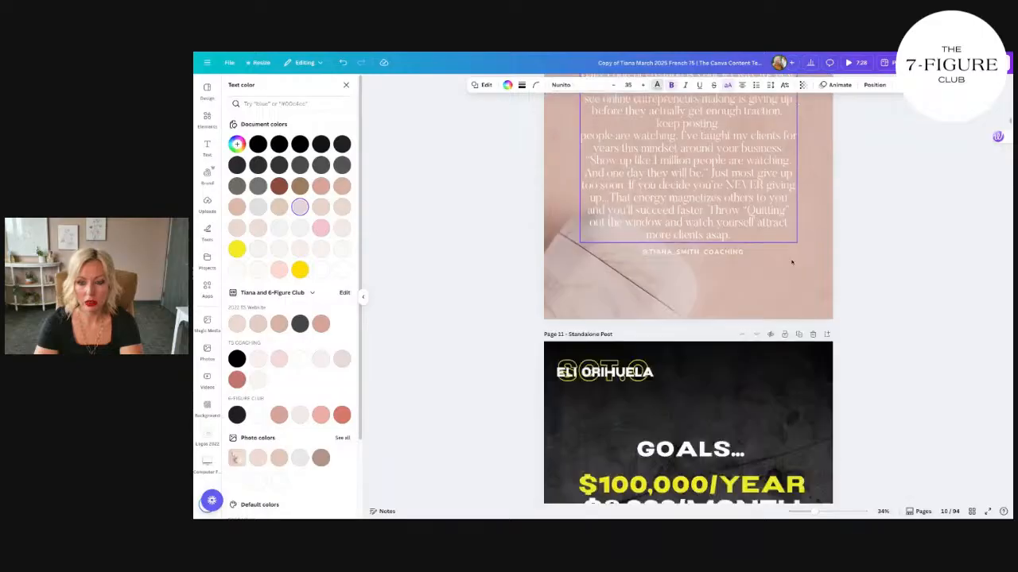
scroll(795, 246, up, 5)
scroll(794, 252, up, 10)
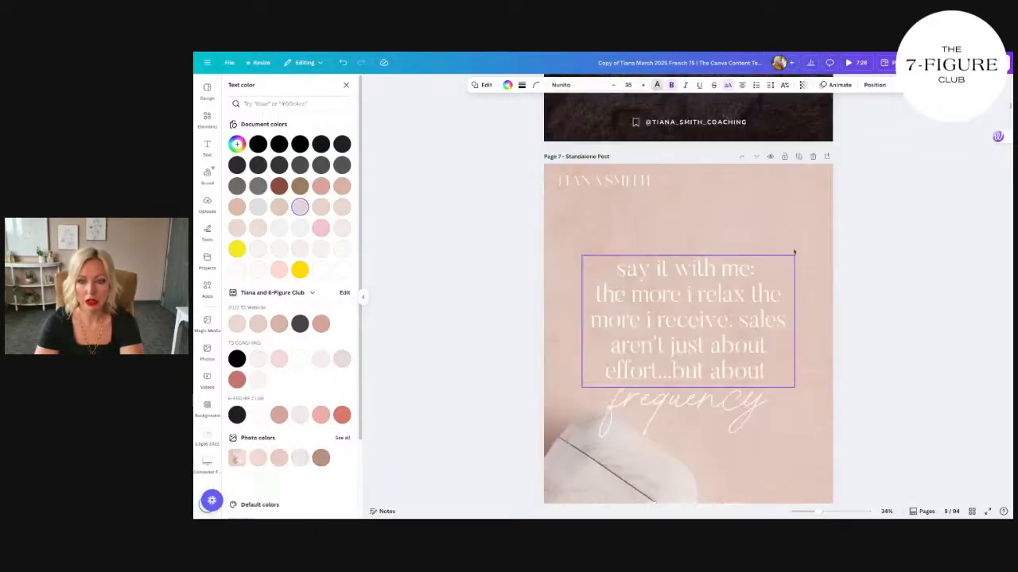
scroll(793, 252, down, 3)
scroll(756, 288, down, 3)
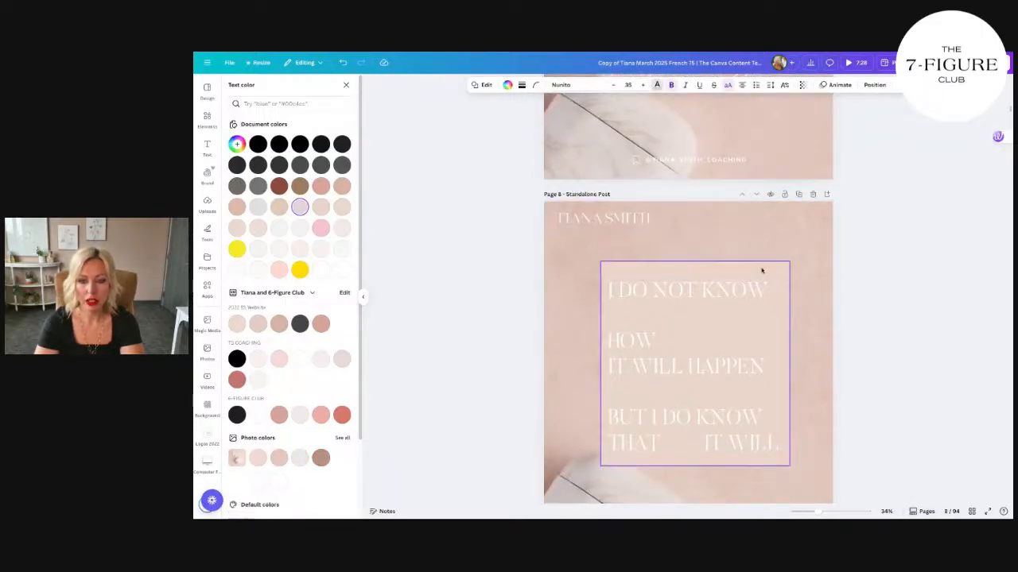
click(761, 267)
key(Escape)
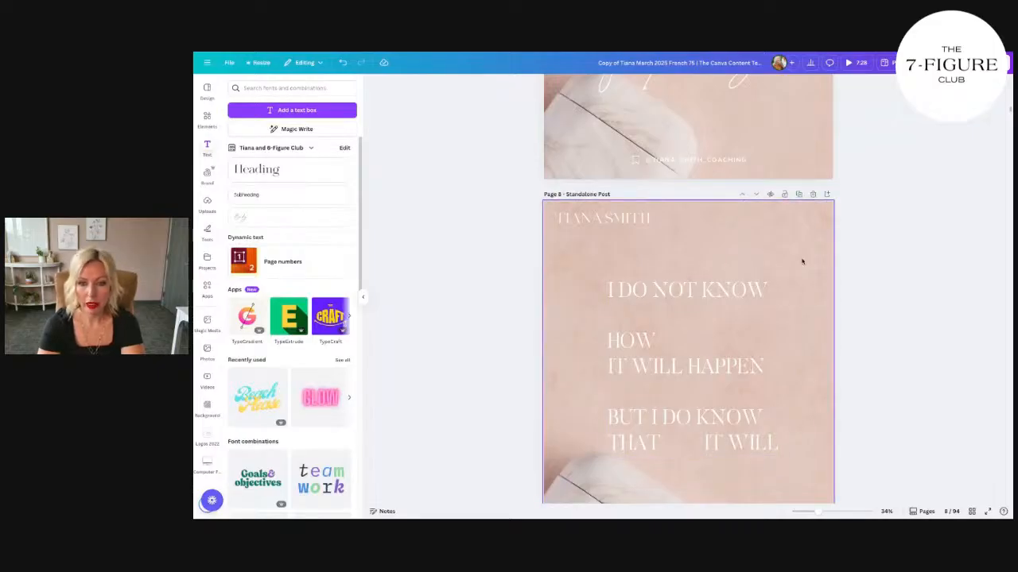
key(ctrl+v)
Step: Duplicate the "I DO NOT KNOW HOW IT WILL HAPPEN" post and delete the pale translucent box behind the quote on the copy
click(798, 194)
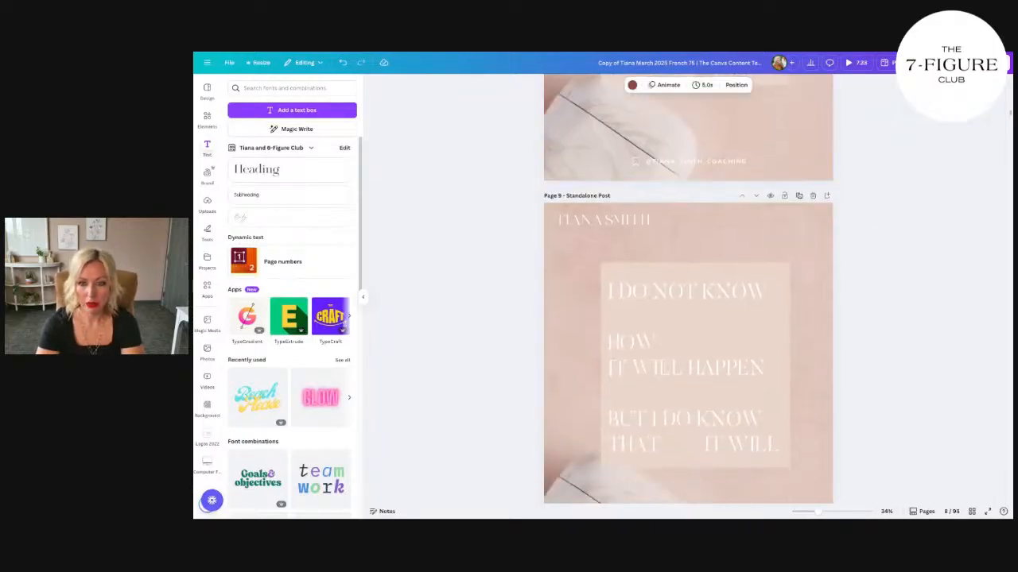
click(773, 270)
key(Delete)
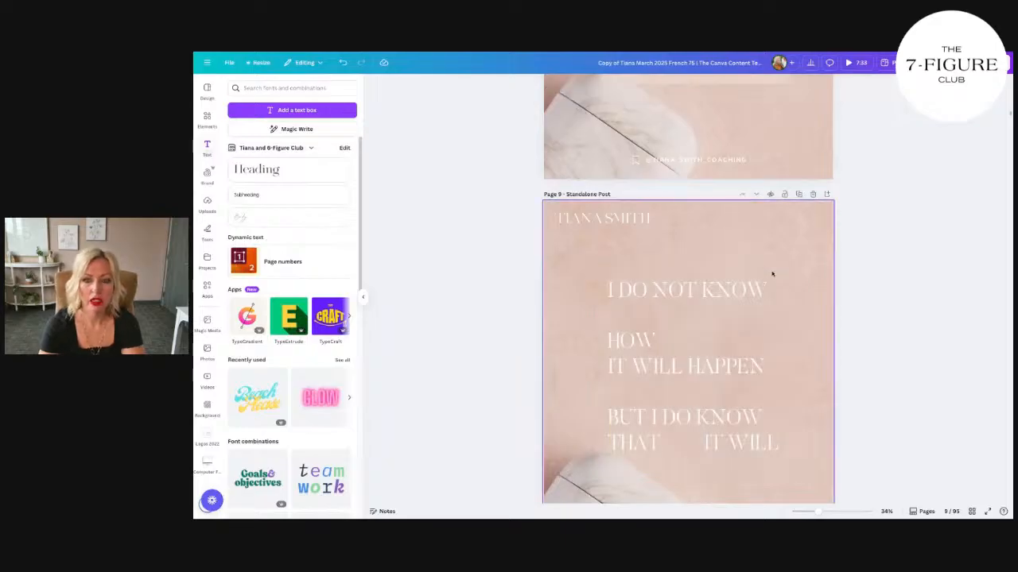
Step: Search the stock photos for "ROSE PINK BACKGROUND TEXT" and set the rose photo with flowing white veils as the duplicated post's background
scroll(770, 275, down, 2)
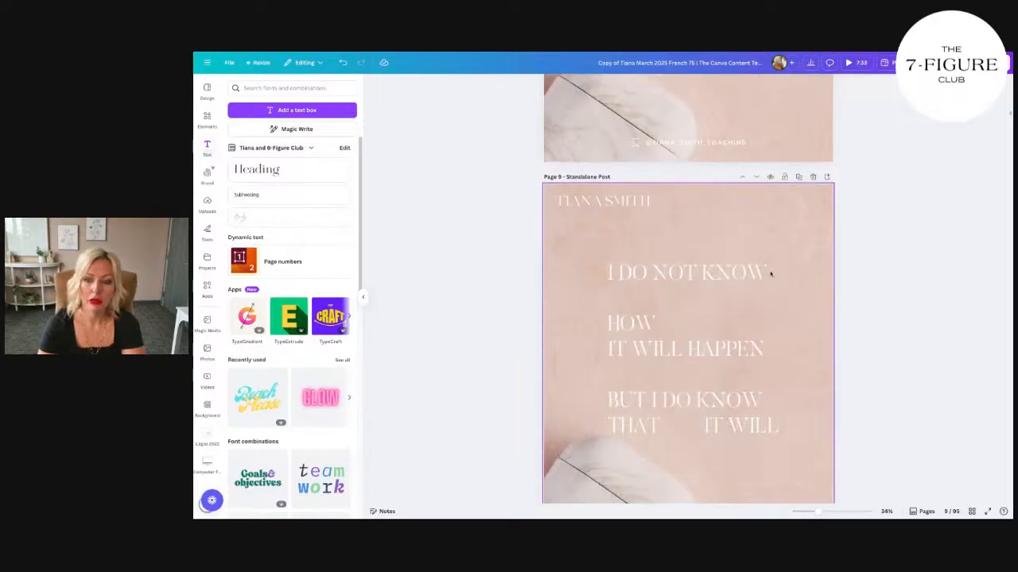
click(207, 351)
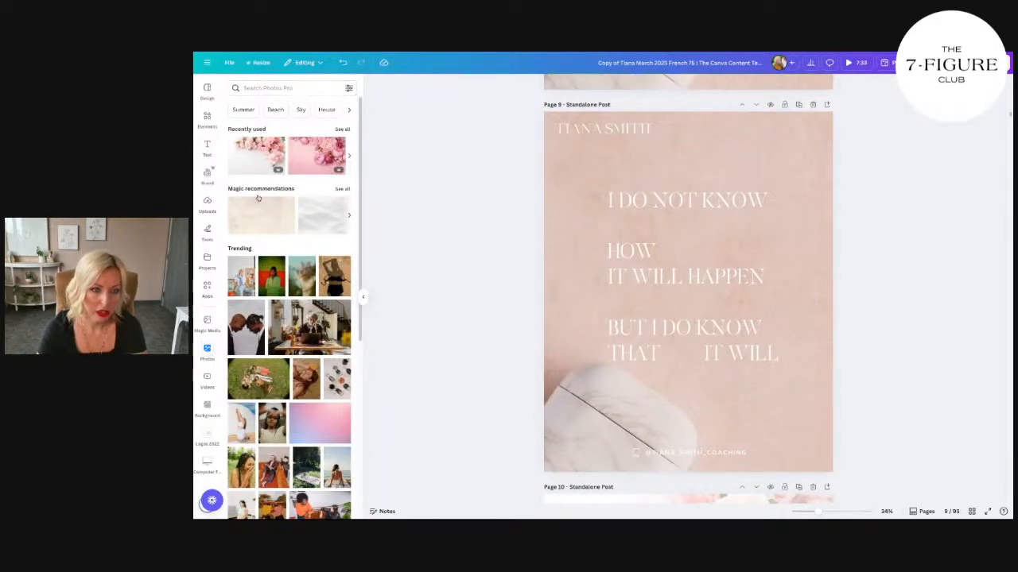
click(282, 88)
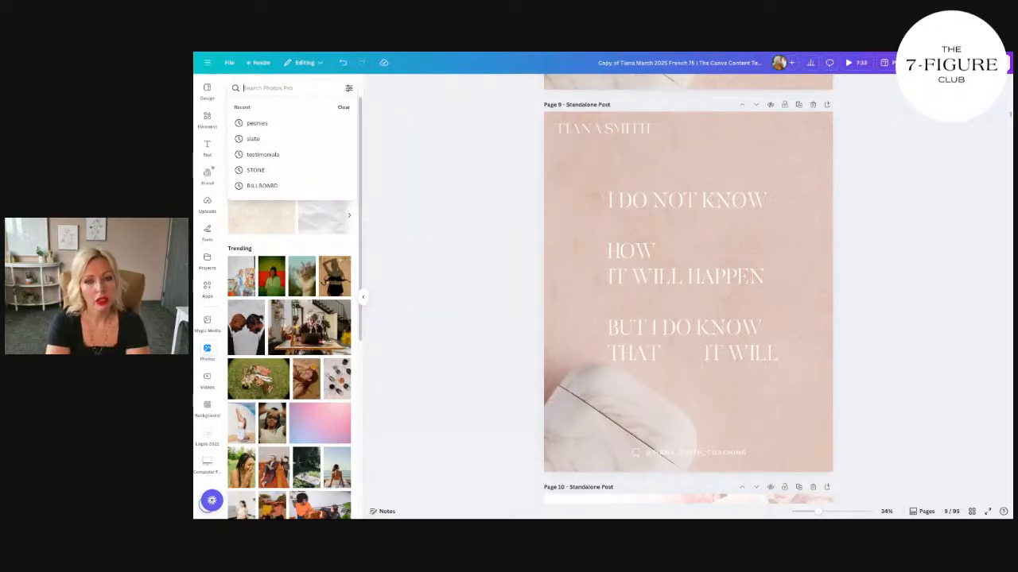
text(ROSE)
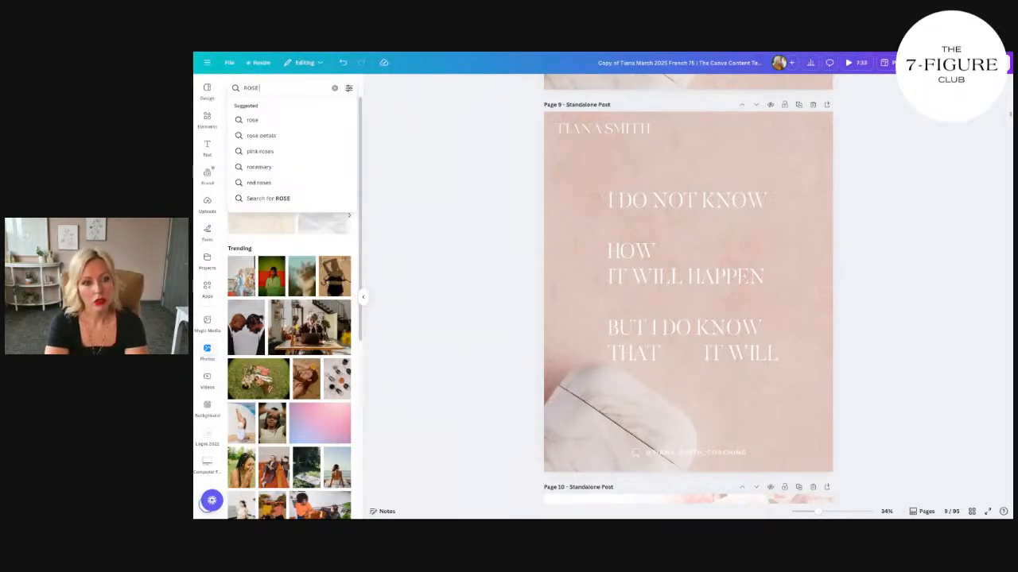
text( PINK BACKG)
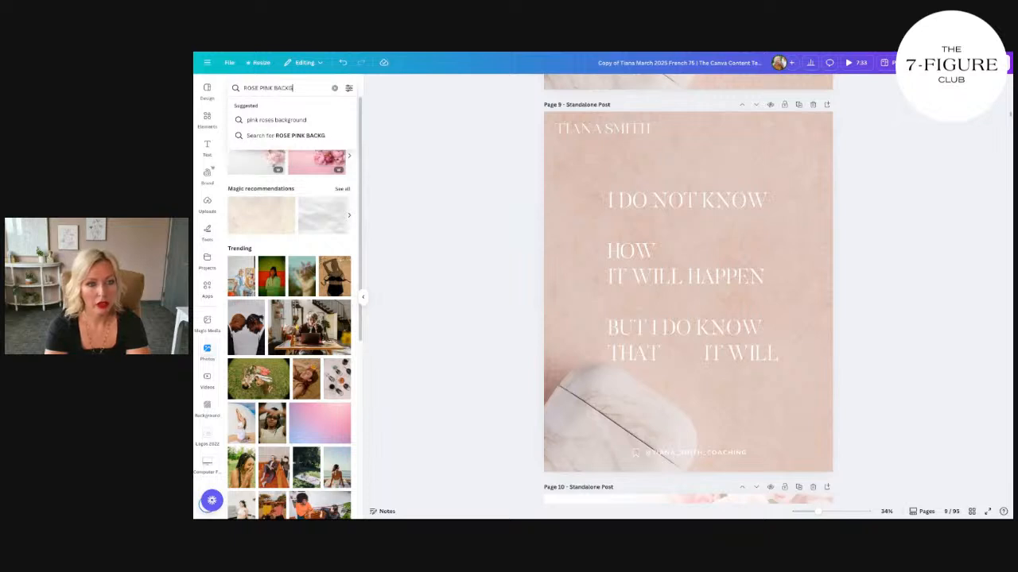
text(ROUND TEXT)
key(Return)
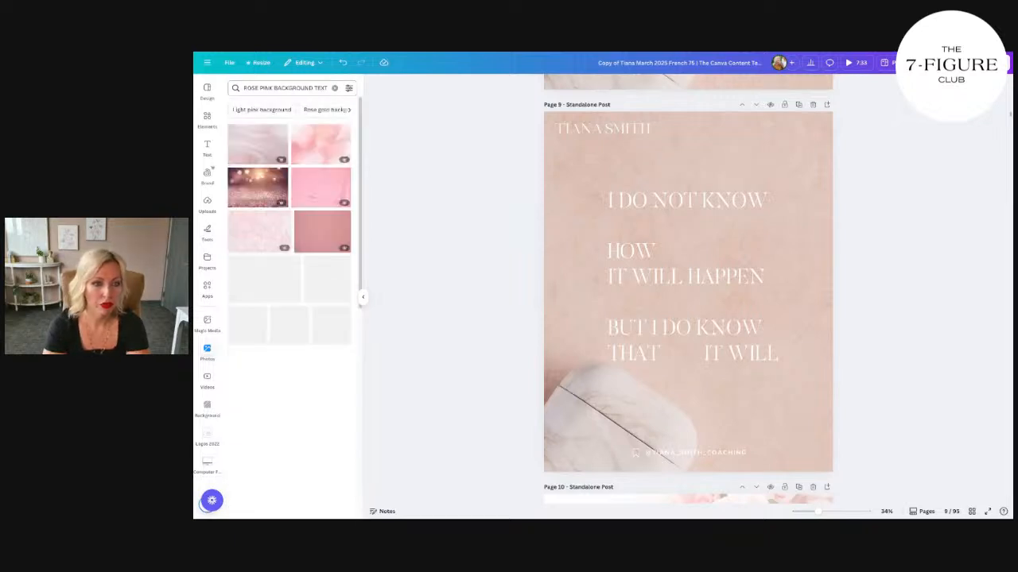
drag(266, 143, 687, 262)
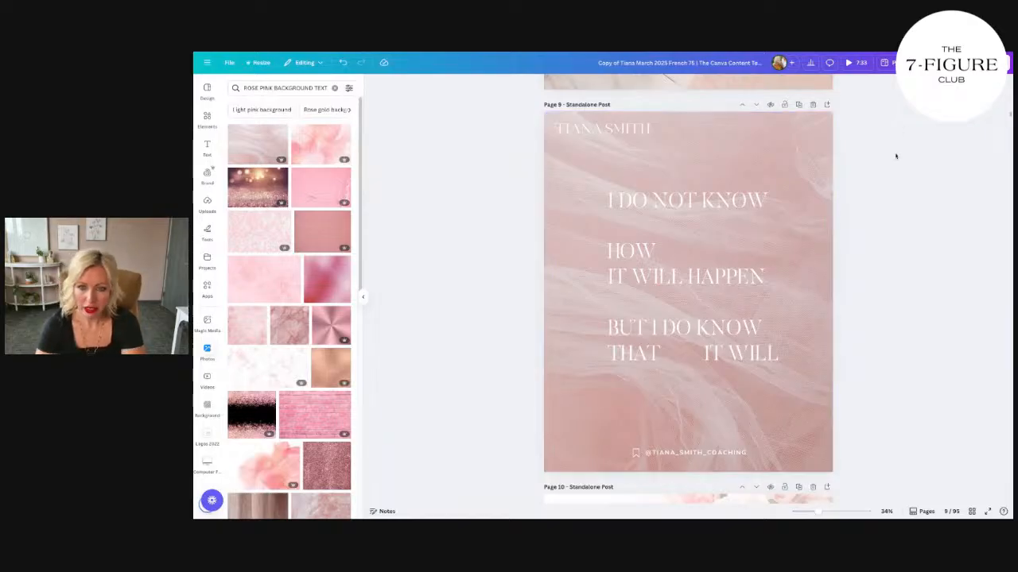
Step: Download only the current page, page 9, as a PNG
click(990, 62)
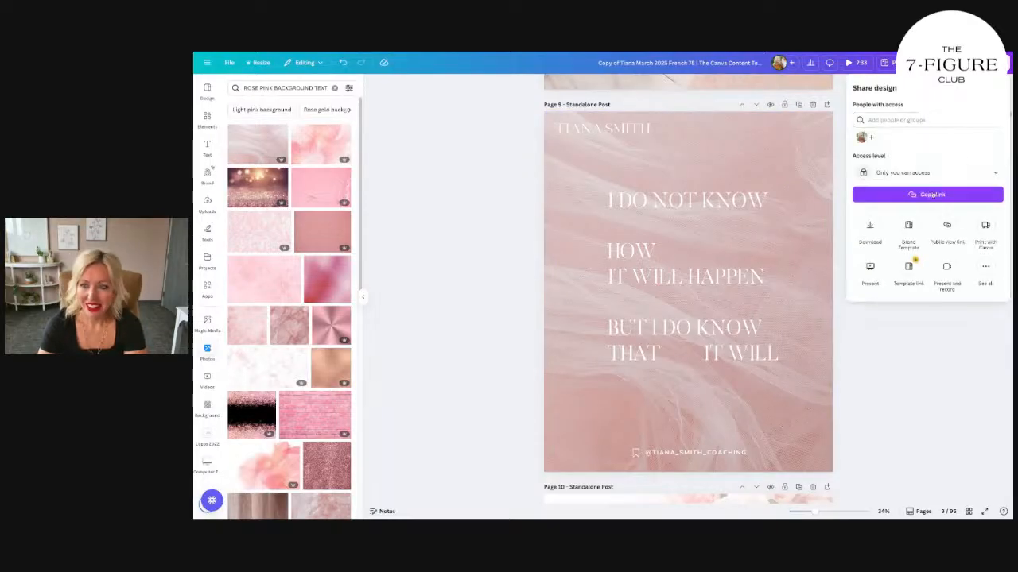
click(870, 228)
click(957, 194)
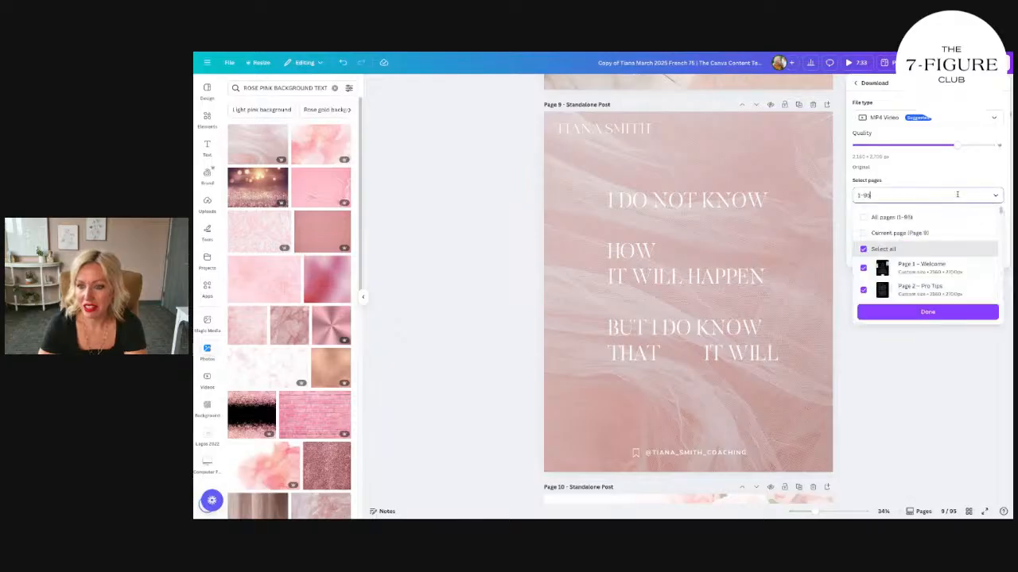
click(927, 117)
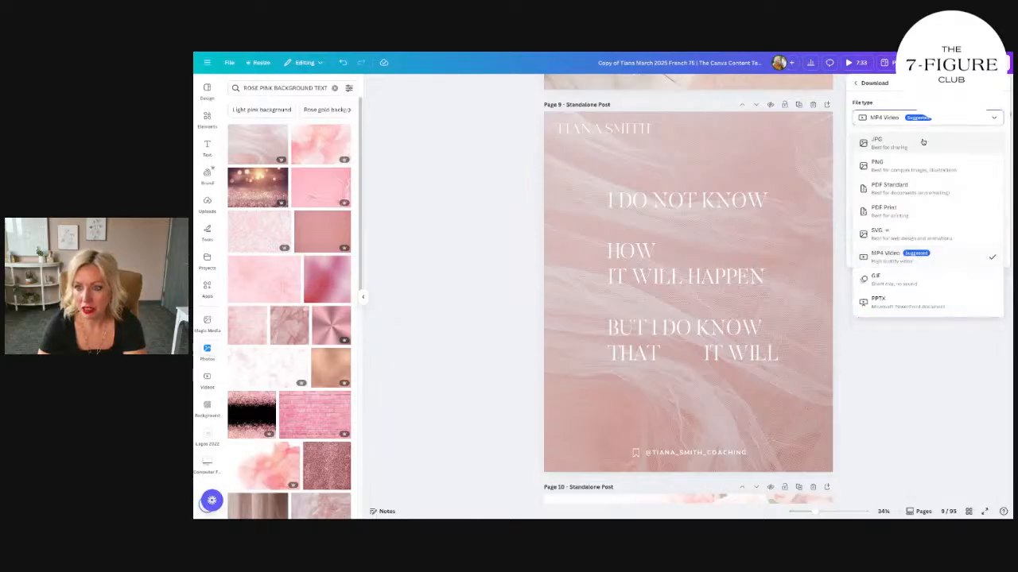
click(879, 159)
click(935, 226)
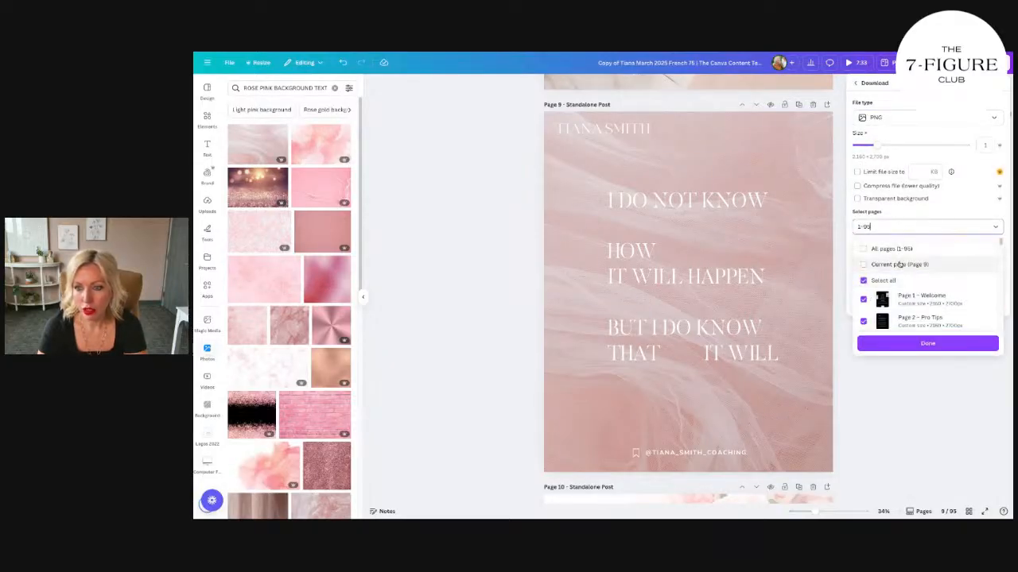
click(898, 262)
click(911, 345)
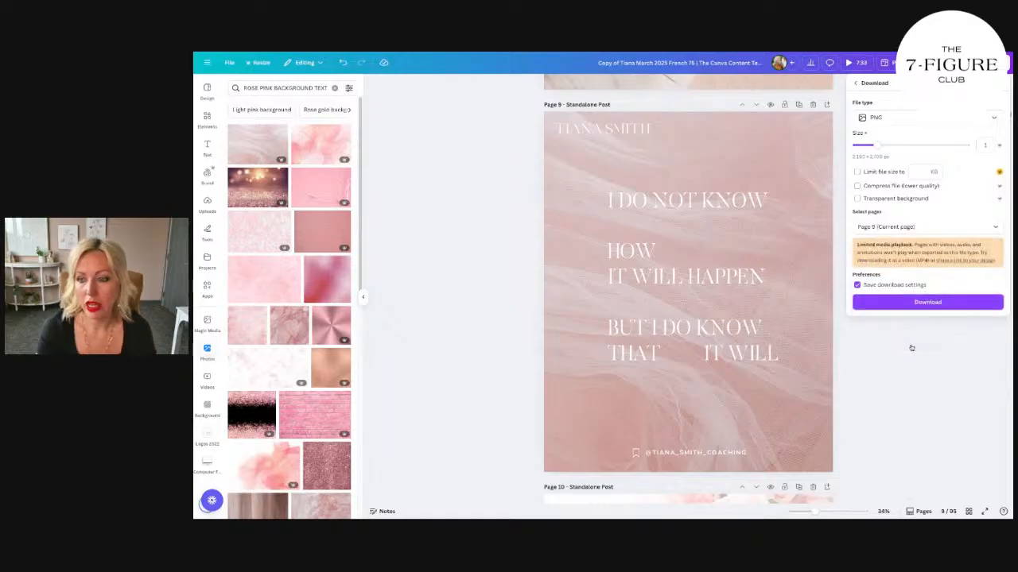
click(929, 309)
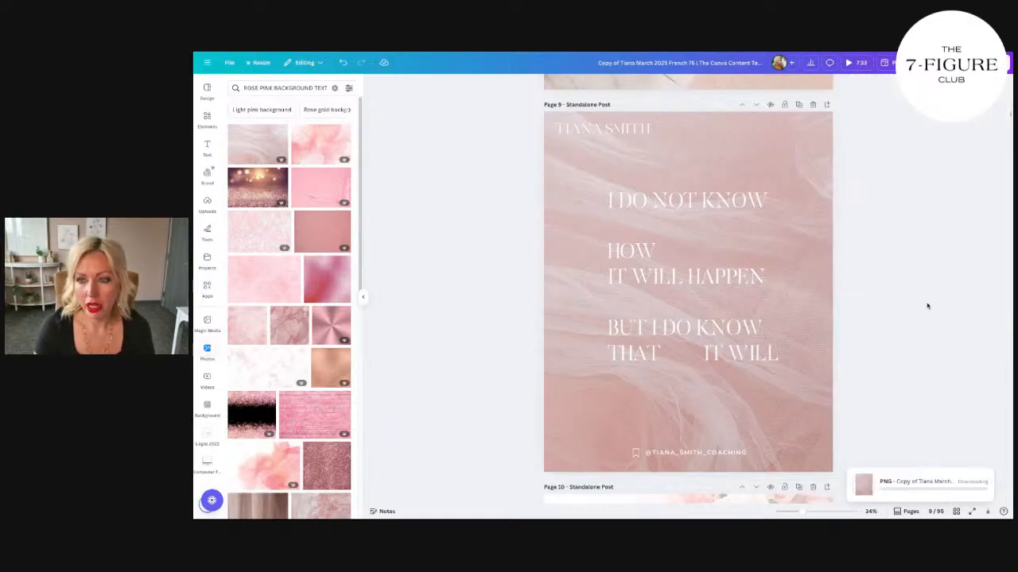
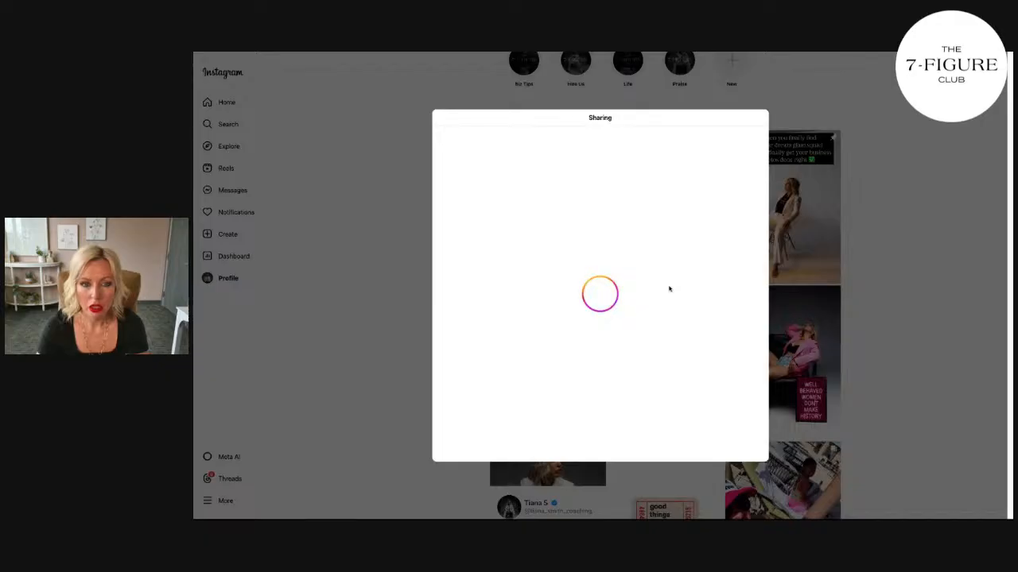
Step: Close the sharing dialog and examine the Instagram profile grid to see how the new rose quote post sits among the other posts
click(384, 233)
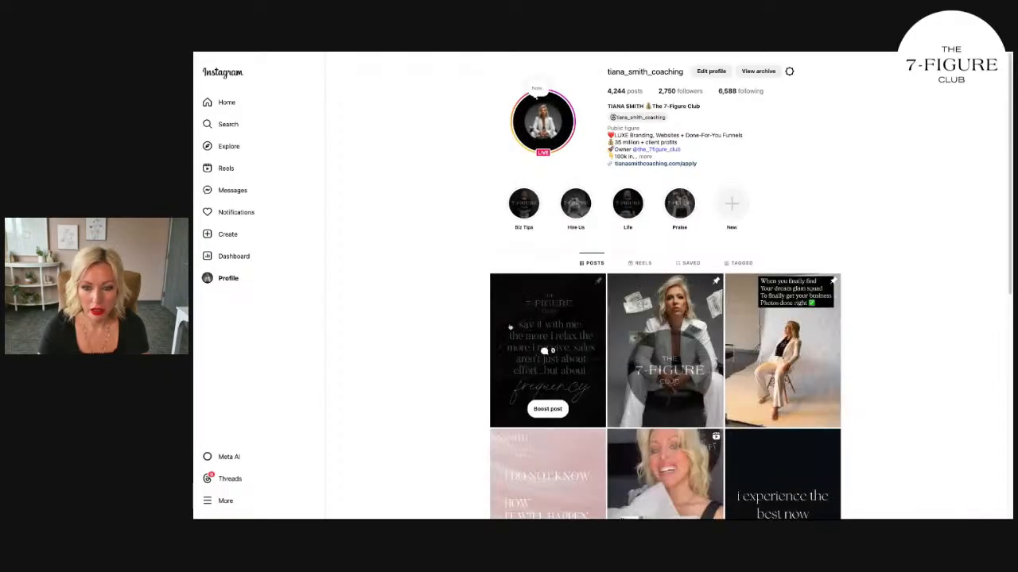
scroll(510, 326, down, 2)
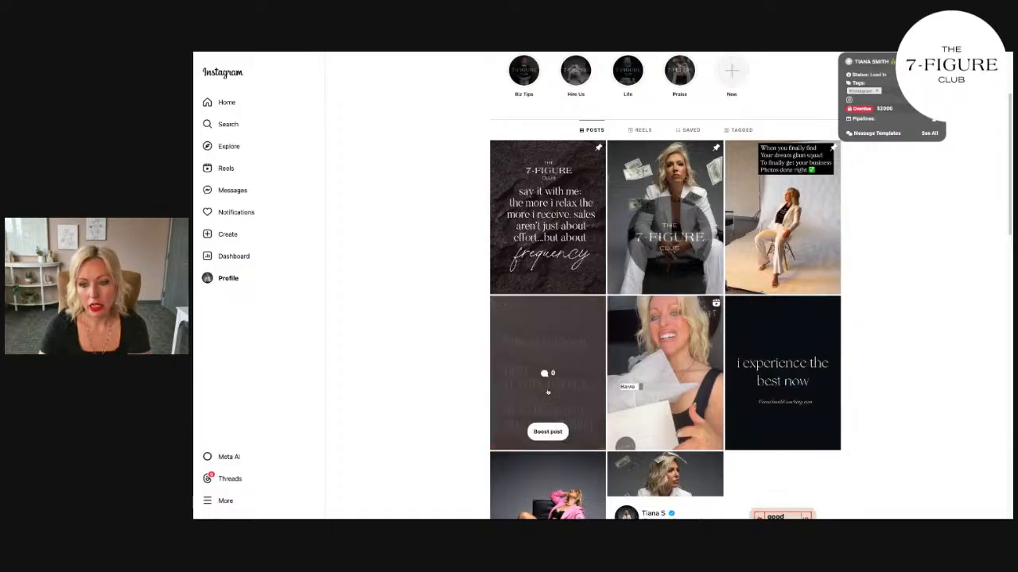
scroll(882, 395, up, 2)
scroll(882, 400, down, 3)
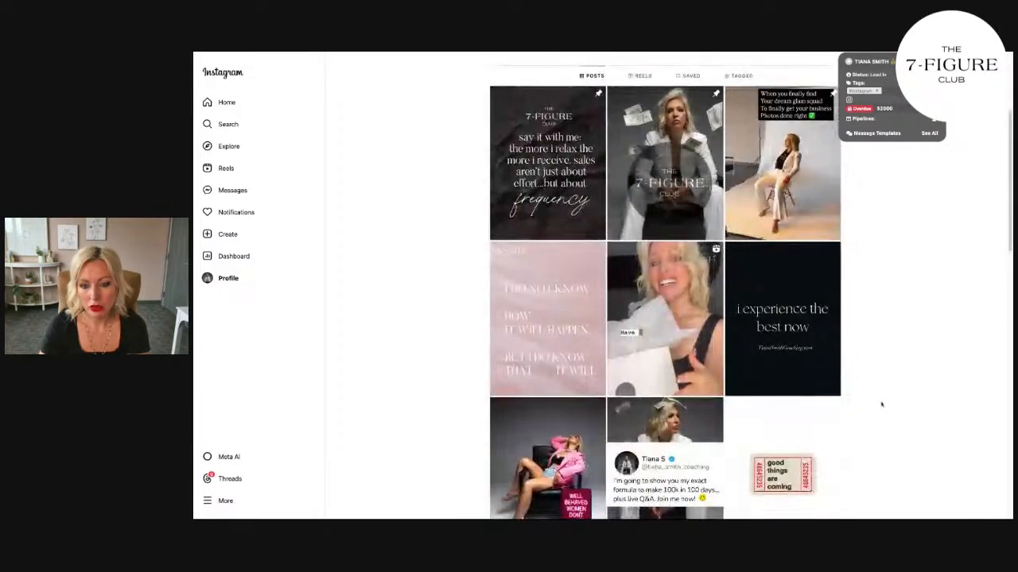
scroll(881, 405, down, 6)
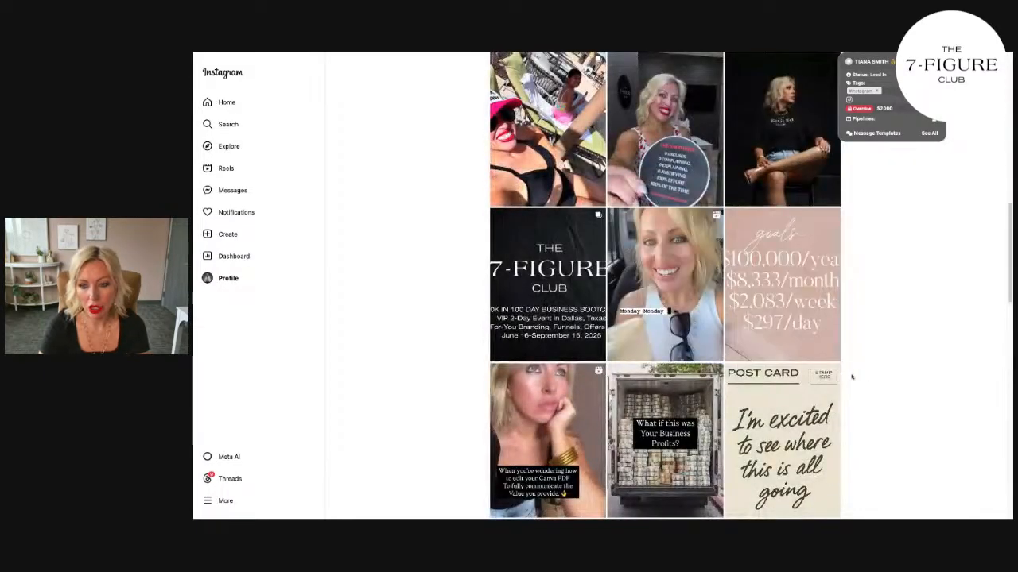
scroll(875, 410, up, 6)
scroll(874, 408, down, 1)
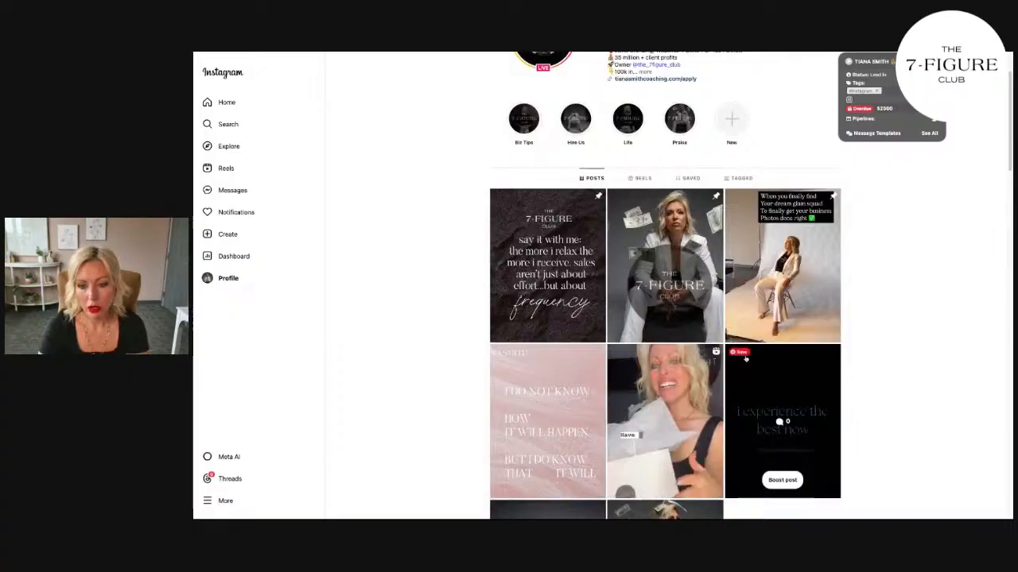
scroll(803, 380, down, 2)
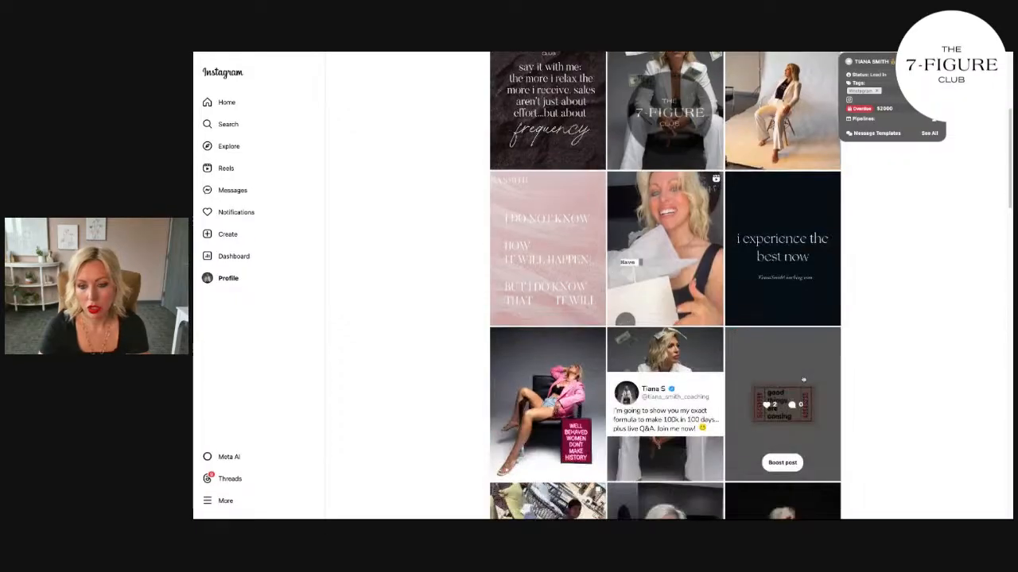
Step: Delete the black "i experience the best now" post from the Instagram profile
click(804, 191)
click(865, 76)
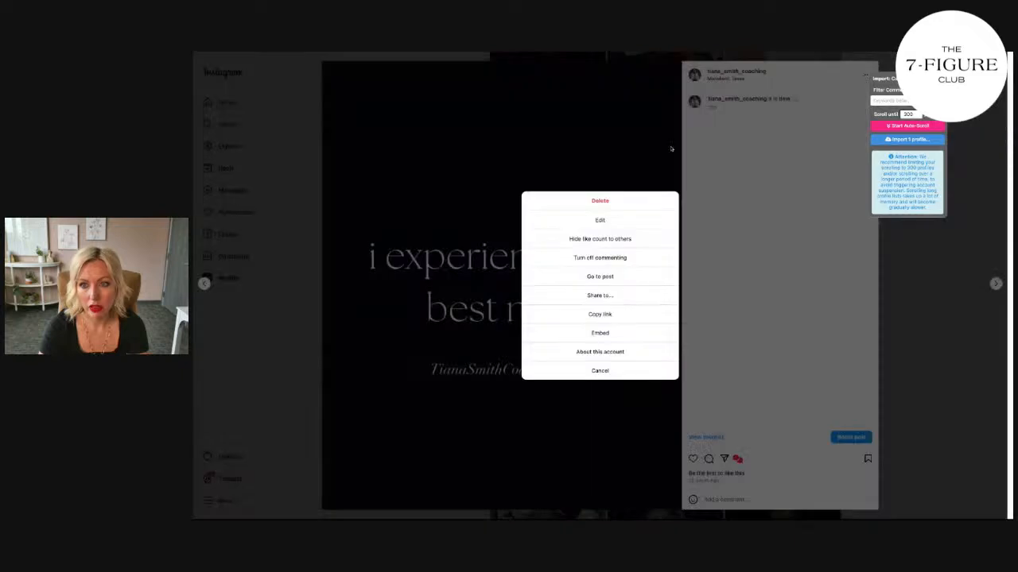
click(624, 206)
click(623, 297)
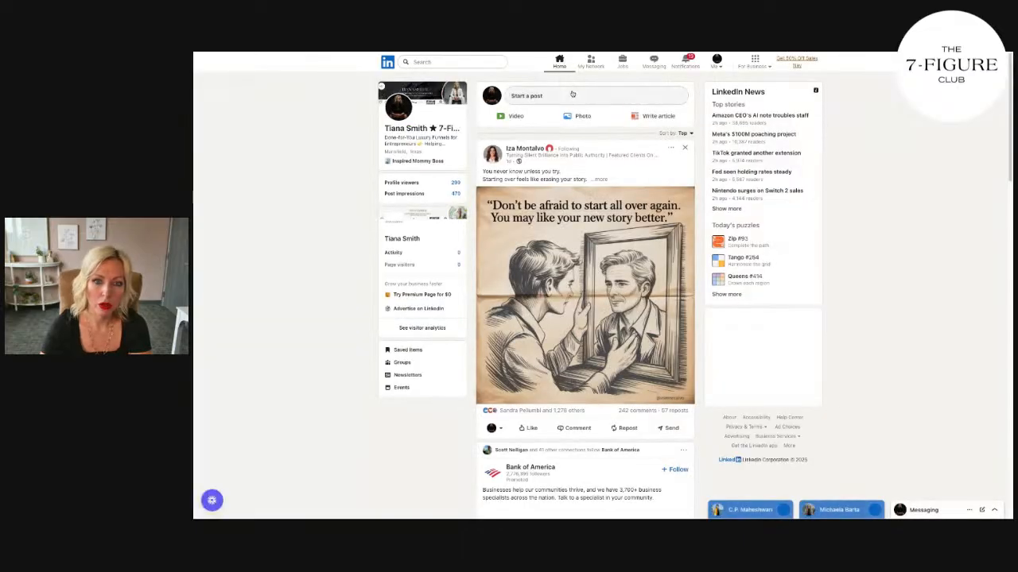
Step: Close the empty LinkedIn post composer, switch to the marketing platform's Social Planner and create a new post
click(572, 94)
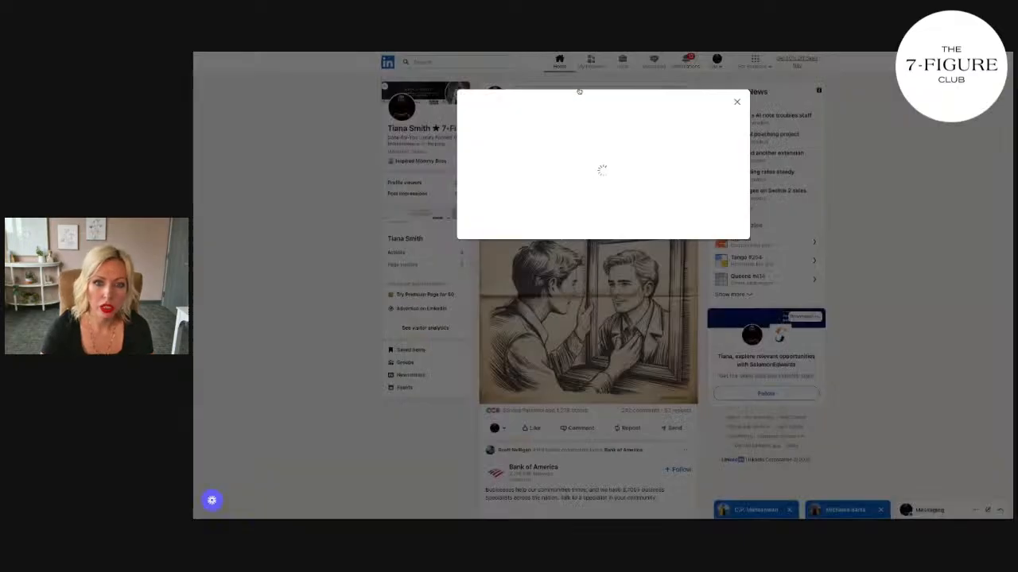
click(737, 103)
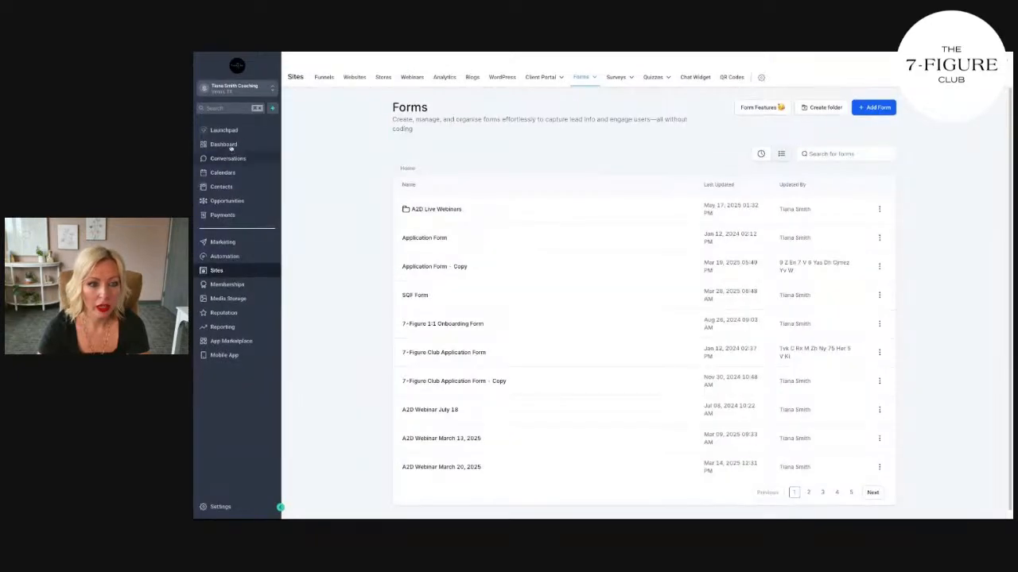
click(217, 243)
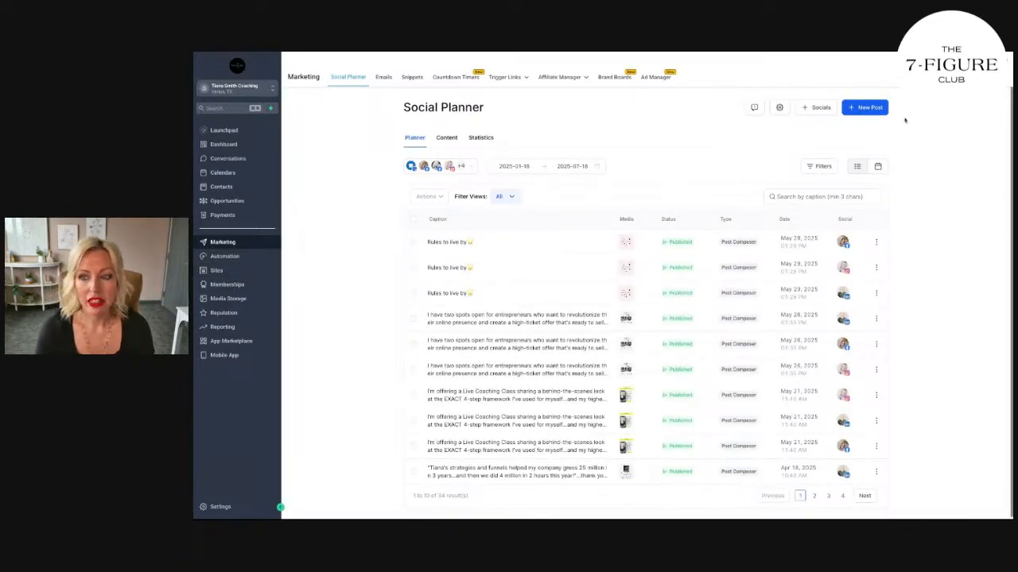
click(864, 107)
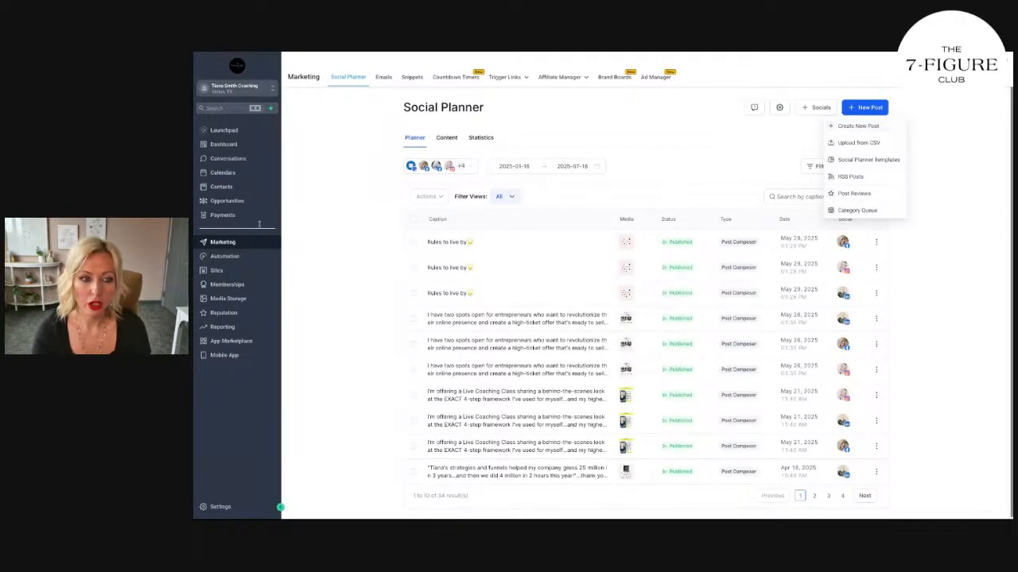
click(872, 126)
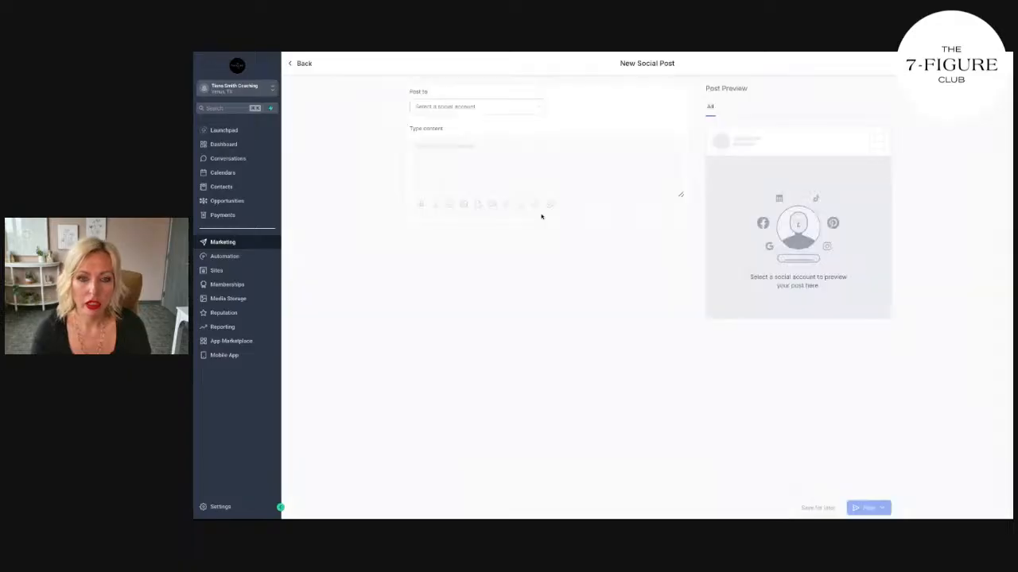
Step: Select the SOCIAL POSTS group and paste the "You don't have to know" caption with hashtags #manifest #mindset #lawofattraction
click(508, 107)
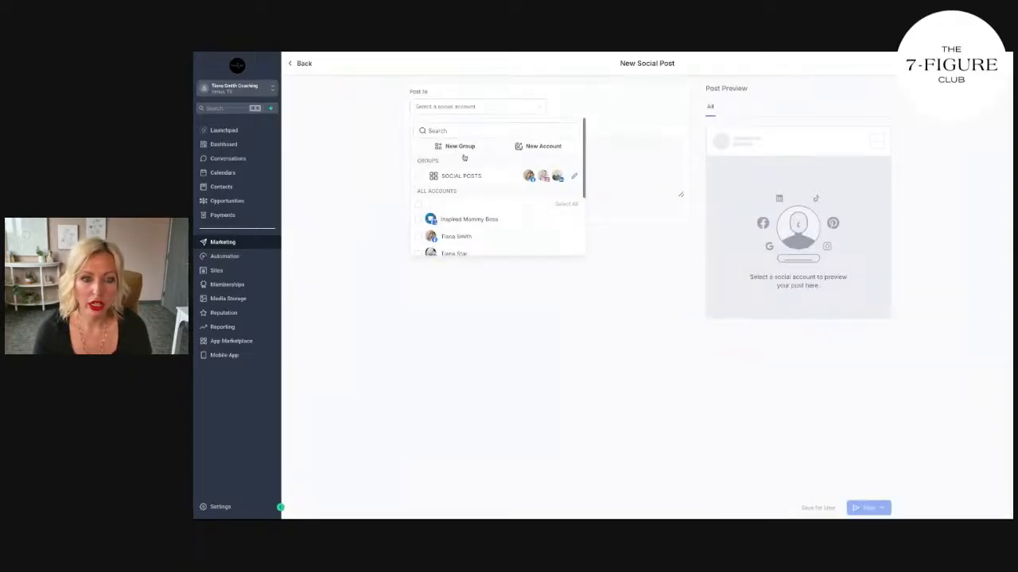
click(447, 176)
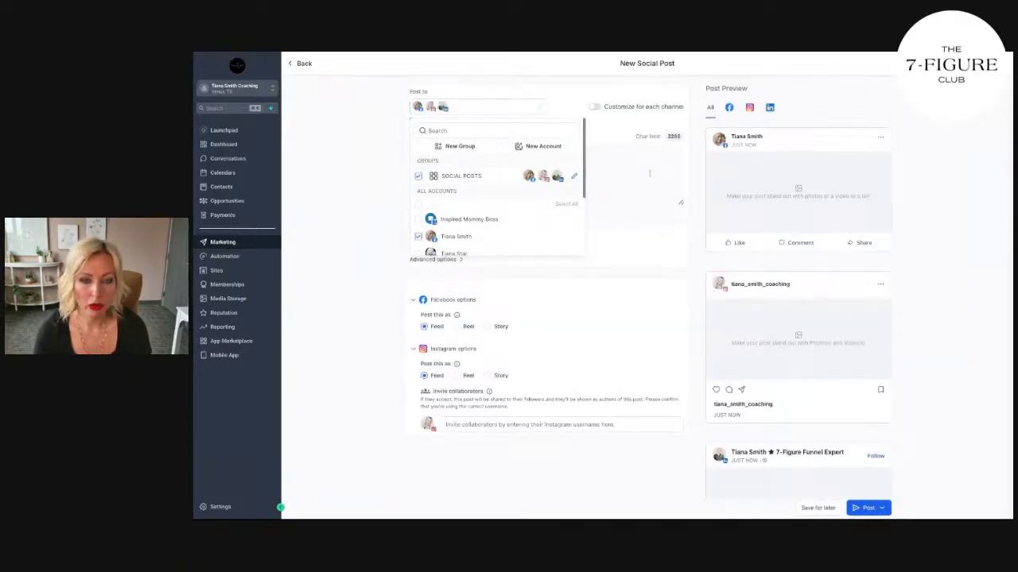
click(557, 165)
text(You don't have to know "the how" of "how" it will happen...you just need to know...and show up...like "it's already yours." who's with me? 👏 #manifest #mindset #lawofattraction)
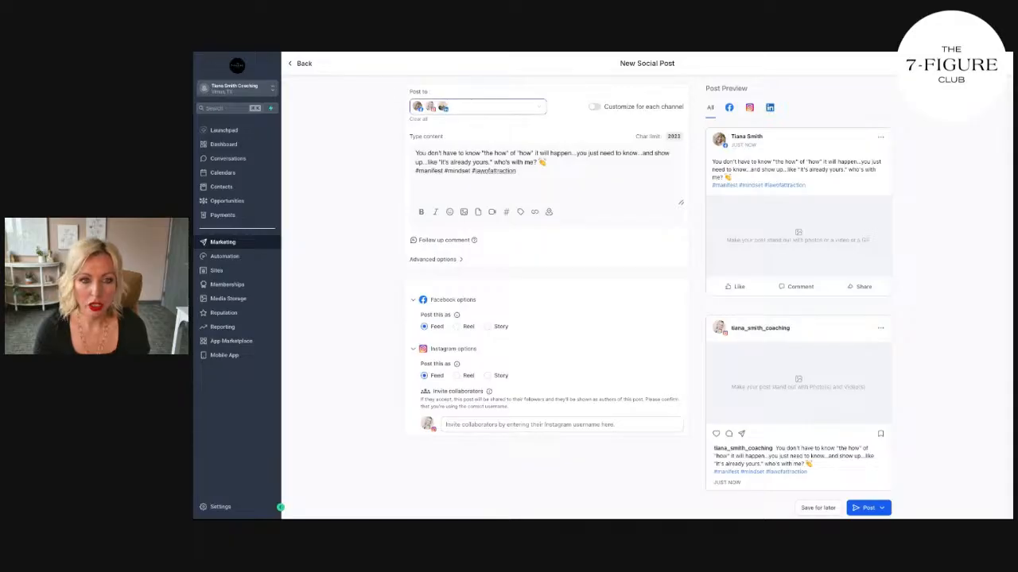
Step: Replace the SOCIAL POSTS group with the individual Facebook profile, LinkedIn, YouTube and Pinterest accounts
click(477, 106)
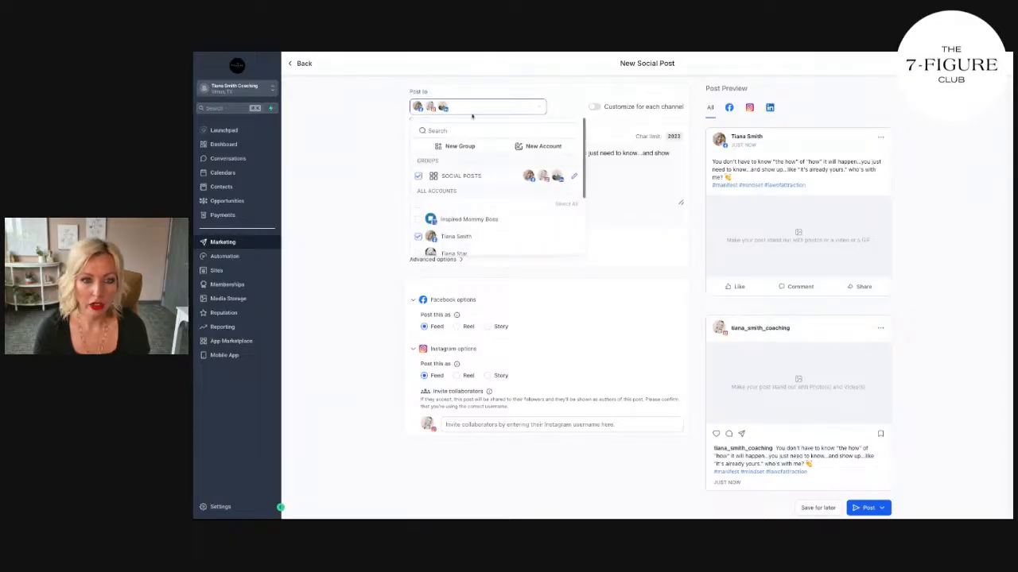
click(418, 176)
scroll(446, 201, down, 1)
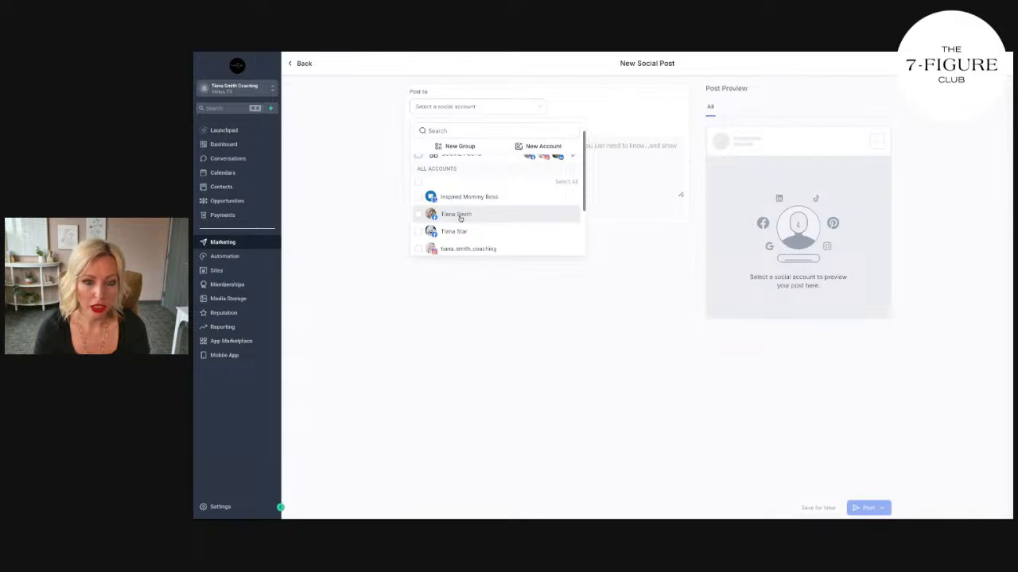
click(459, 217)
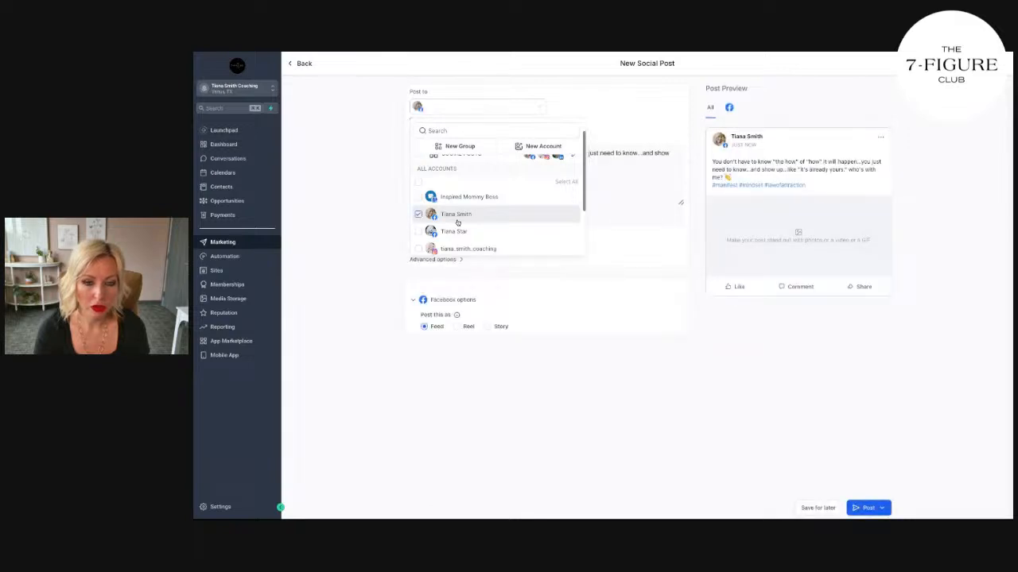
scroll(457, 223, down, 3)
click(446, 191)
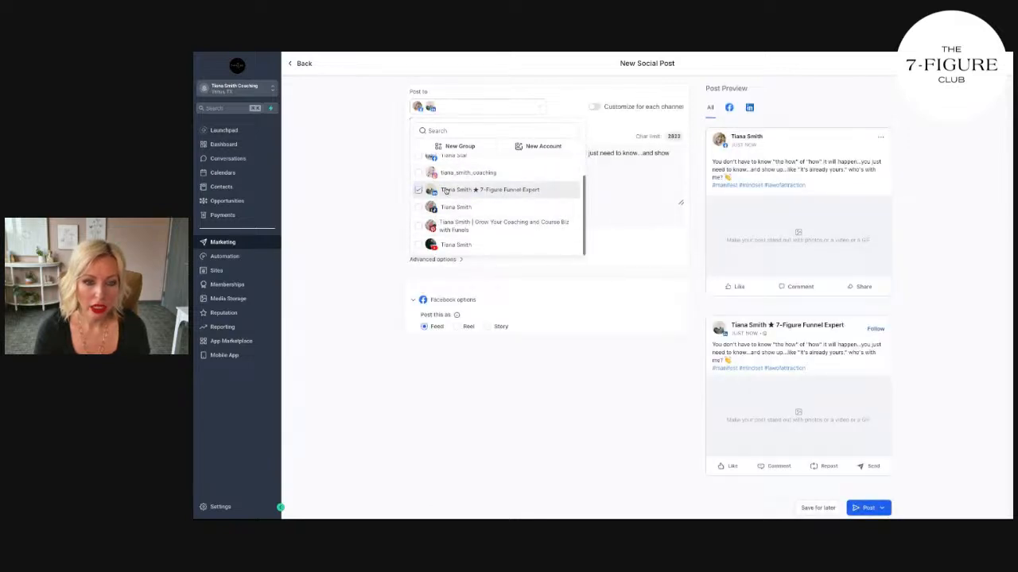
click(458, 244)
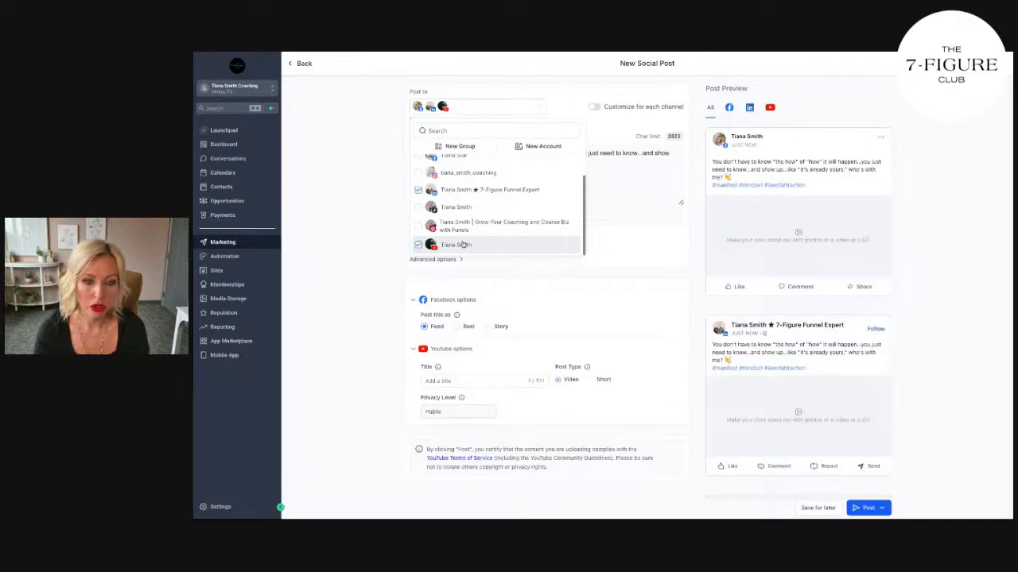
click(469, 228)
click(543, 184)
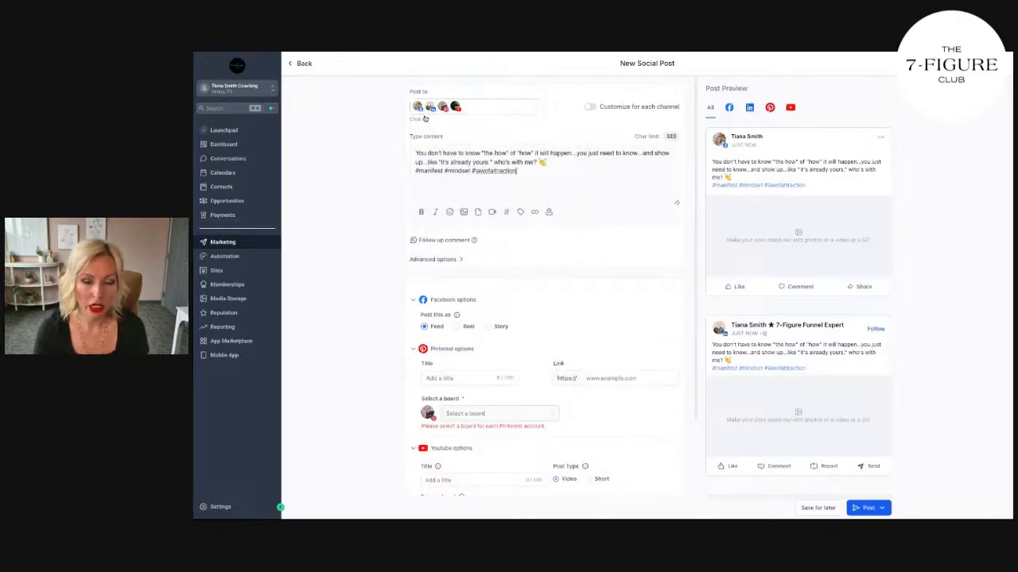
Step: Upload the rose quote screenshot to the Social Media Marketing media folder and attach it to the post
click(465, 213)
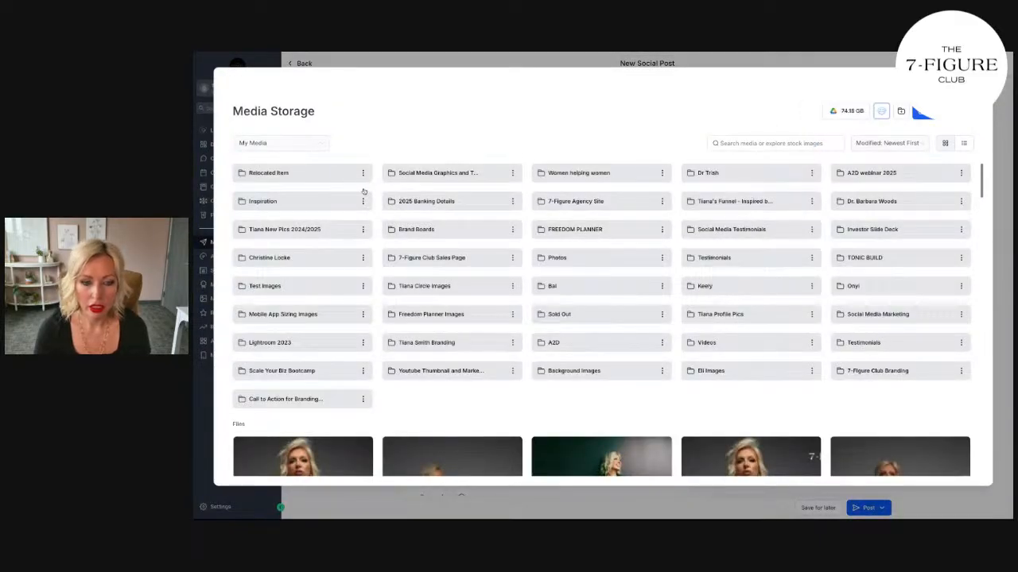
click(876, 314)
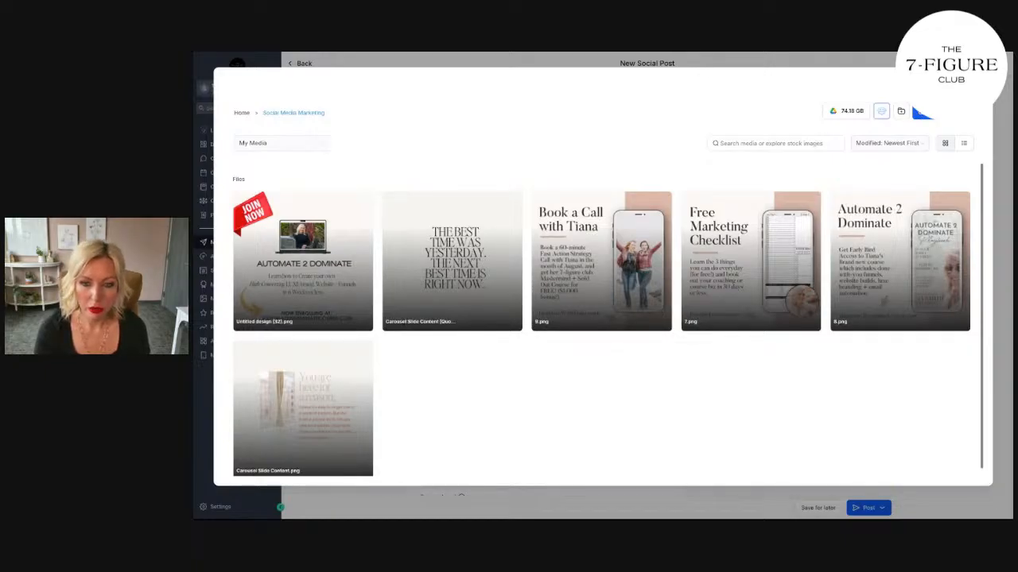
click(606, 300)
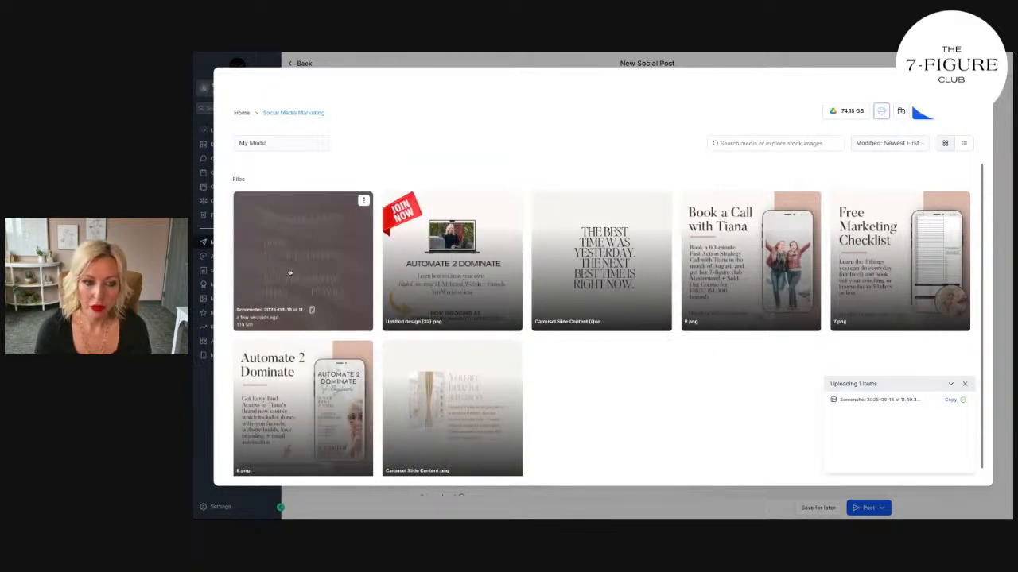
click(290, 273)
click(290, 273)
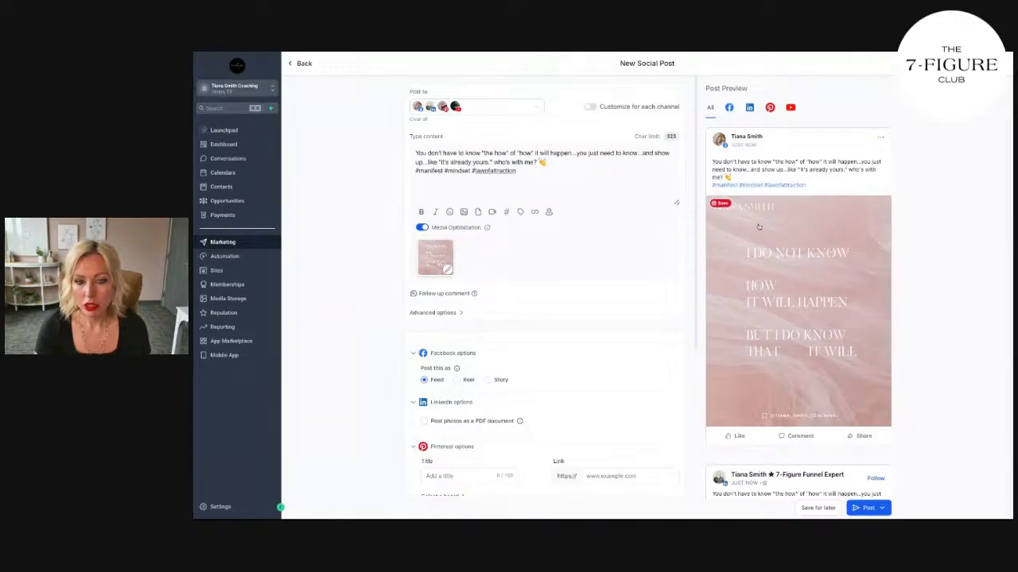
Step: Check the post preview for every channel and review the Facebook, LinkedIn, Pinterest and YouTube options
scroll(760, 238, down, 3)
scroll(761, 238, up, 3)
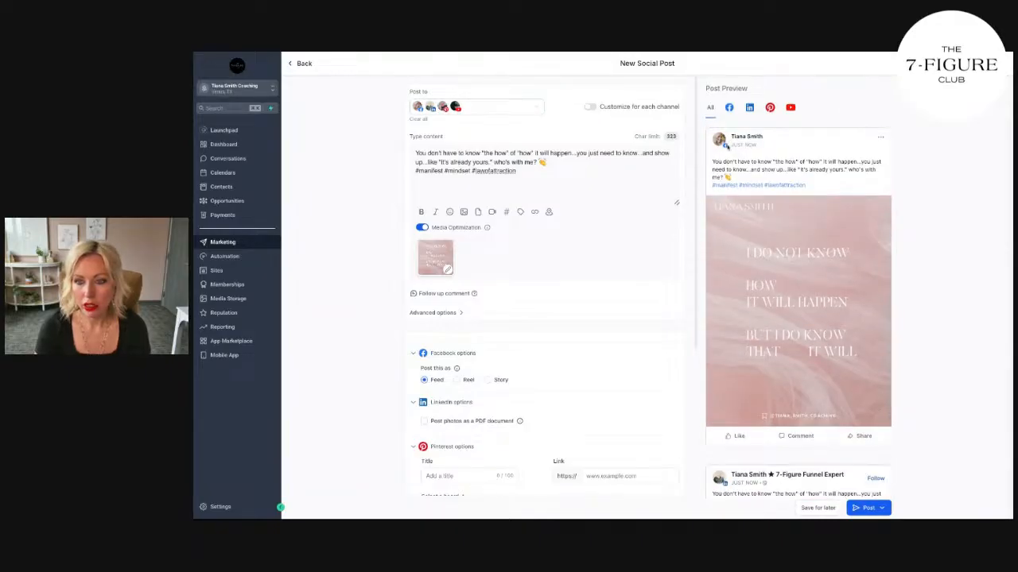
scroll(827, 271, down, 5)
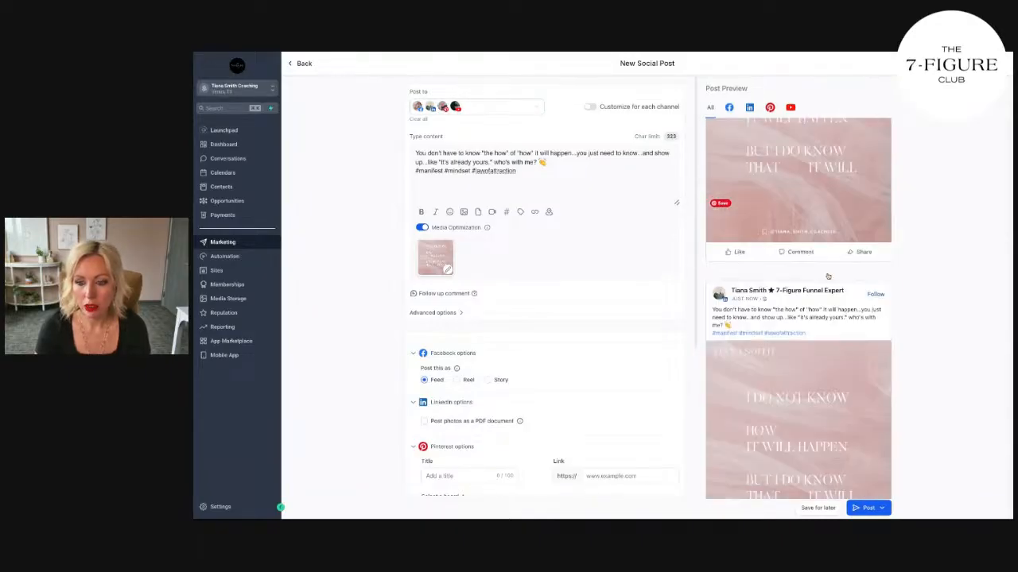
scroll(757, 308, down, 8)
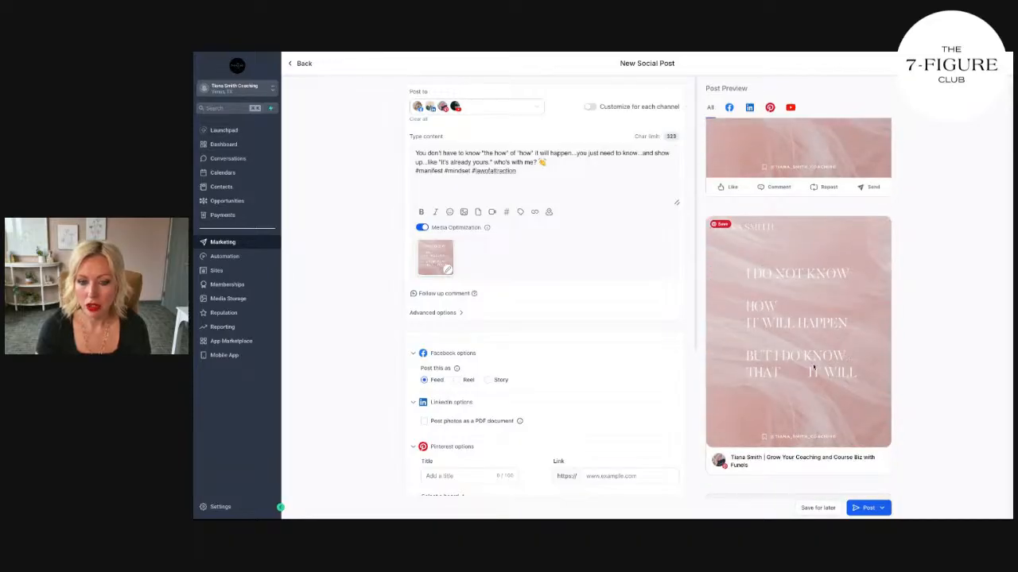
scroll(813, 368, down, 4)
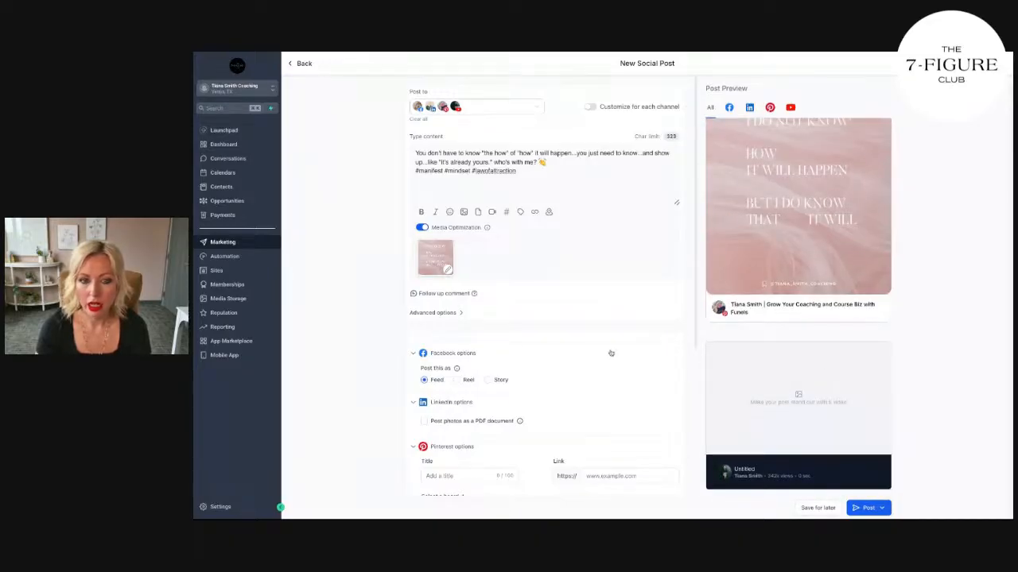
scroll(611, 353, down, 6)
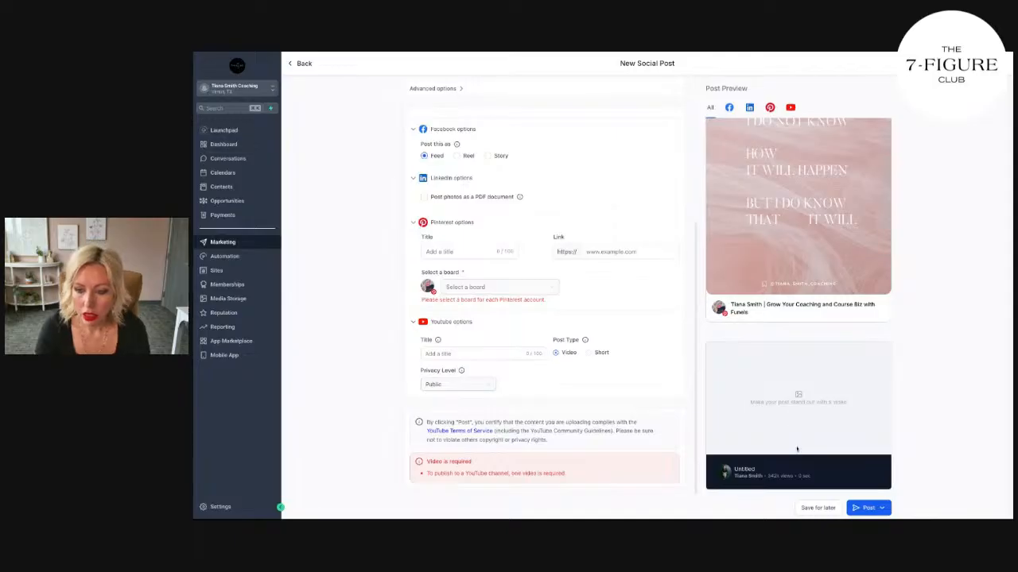
click(487, 353)
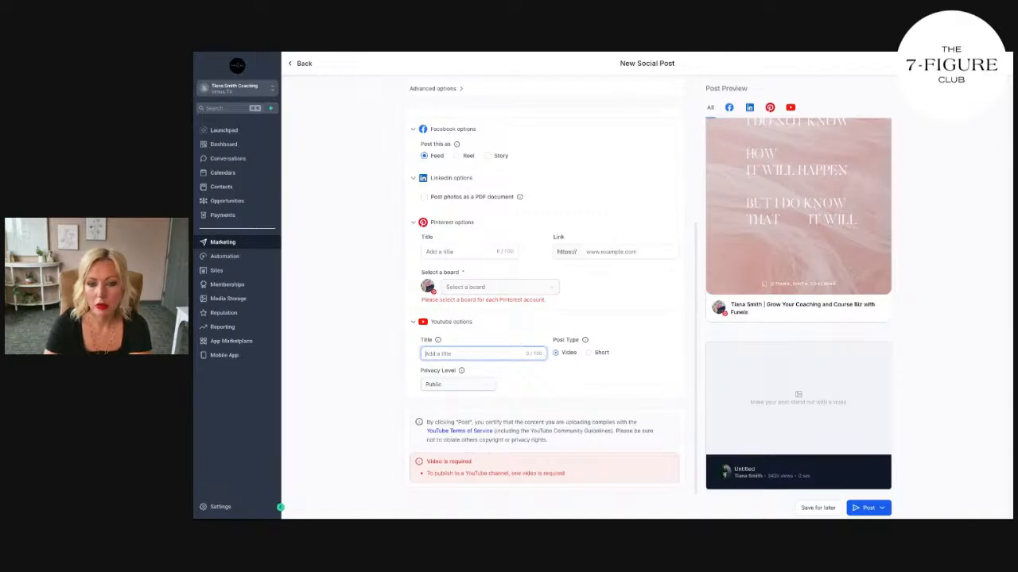
Step: Remove the YouTube account from the channels the post goes to
scroll(560, 312, up, 3)
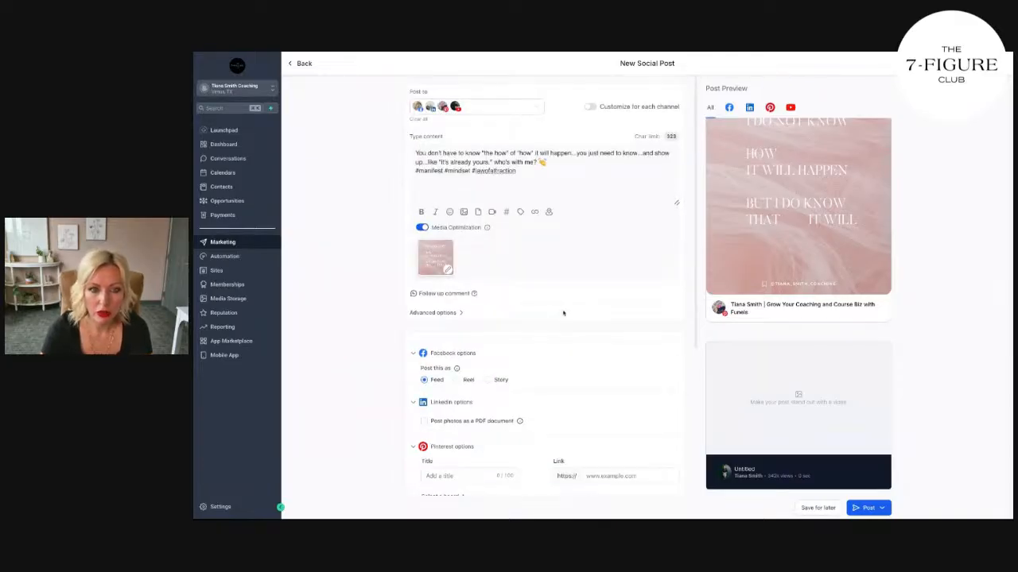
click(493, 106)
scroll(461, 235, down, 2)
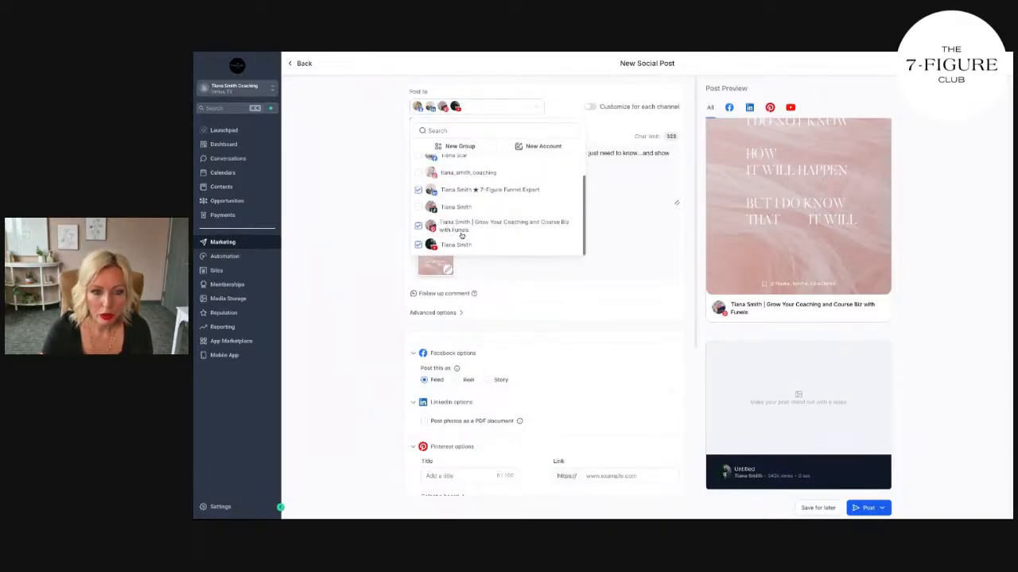
click(457, 245)
click(619, 250)
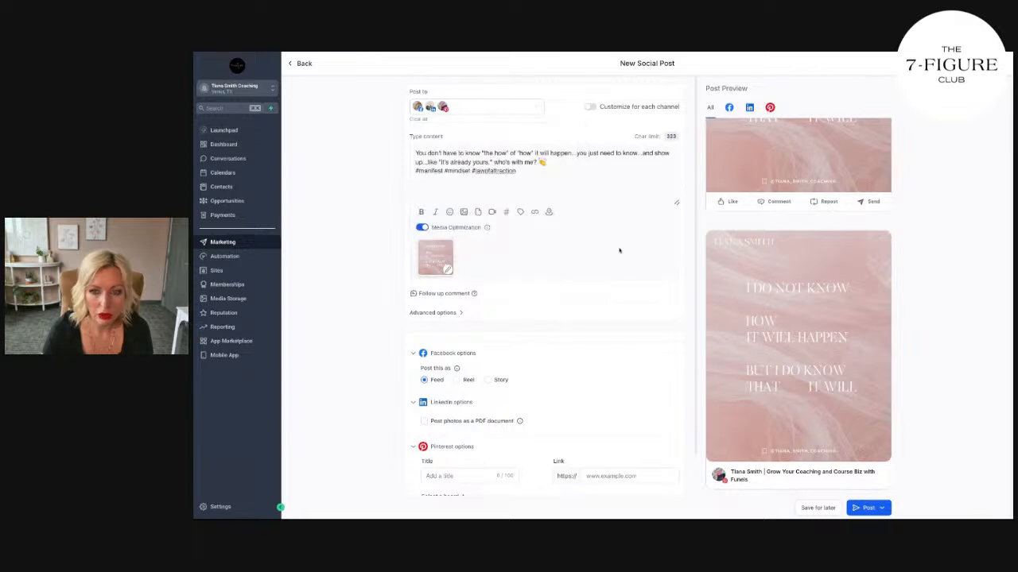
Step: Check the post preview for the remaining channels and try to publish the post immediately
scroll(804, 291, up, 5)
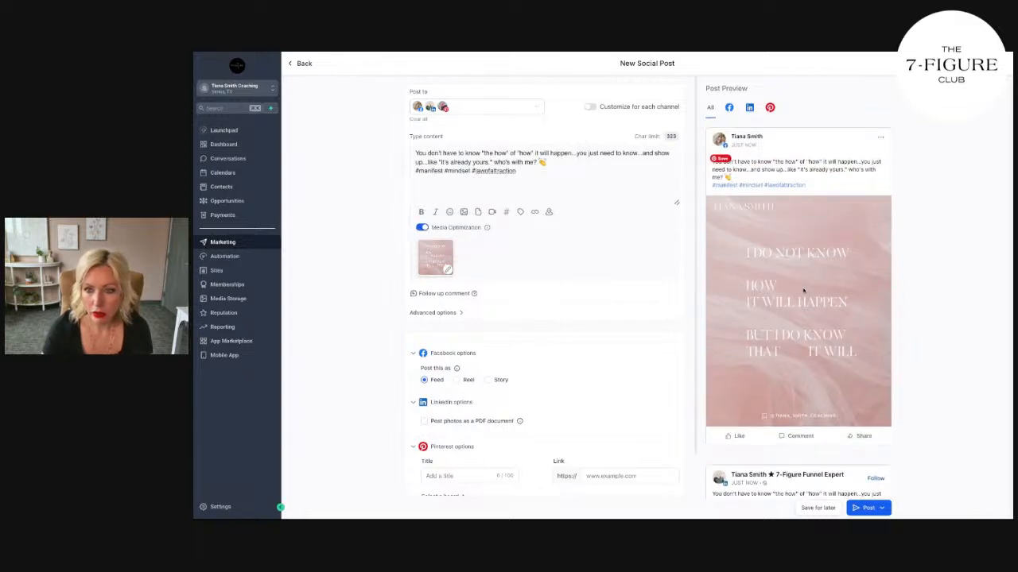
scroll(799, 278, down, 6)
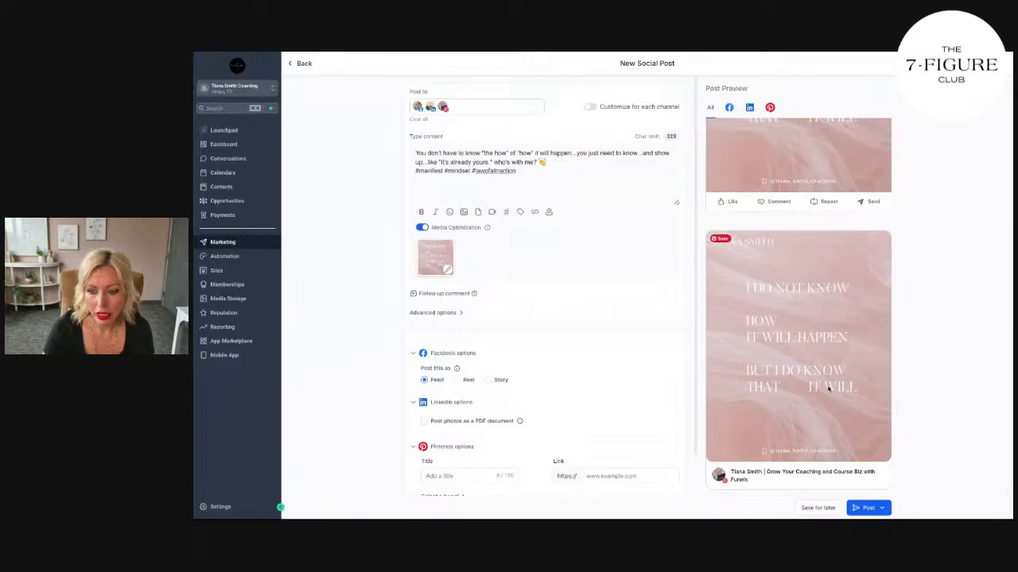
scroll(615, 411, down, 2)
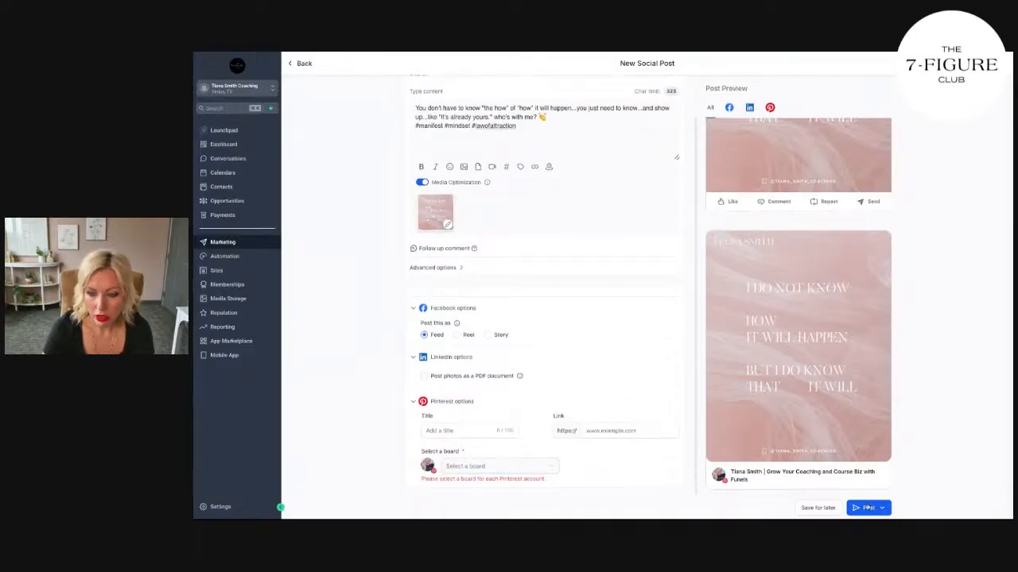
click(867, 509)
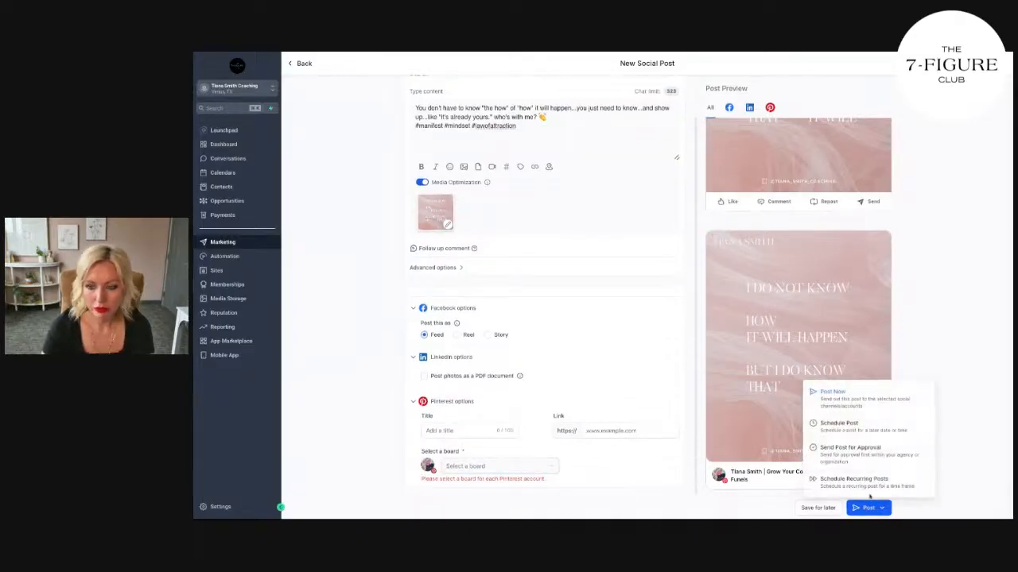
click(829, 405)
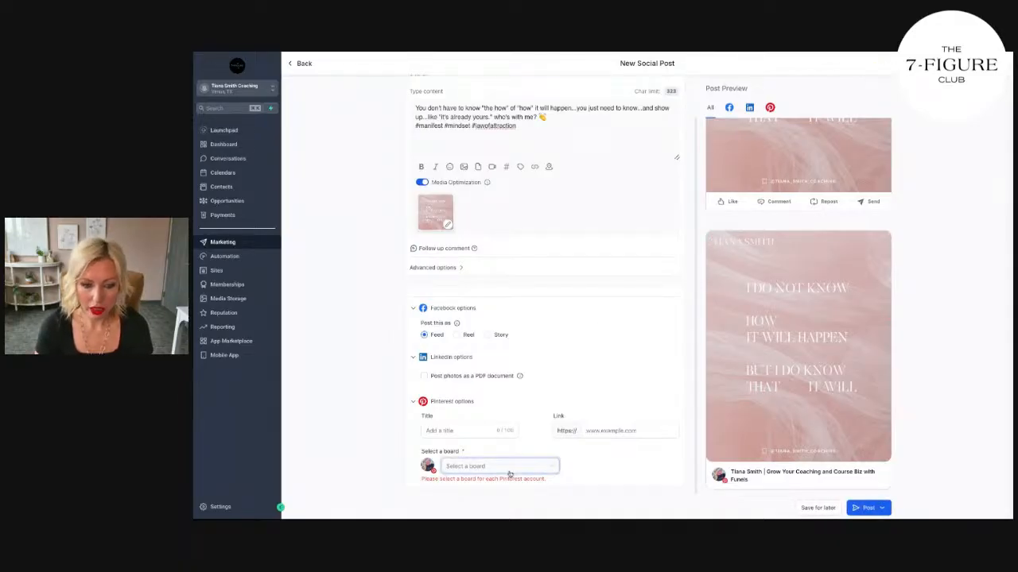
click(450, 433)
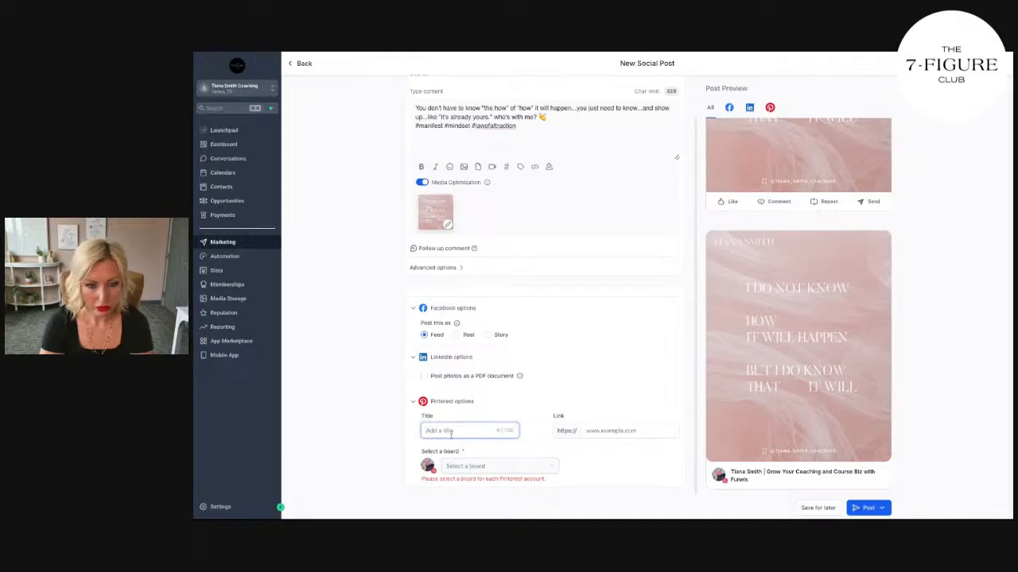
text(Manifestation A)
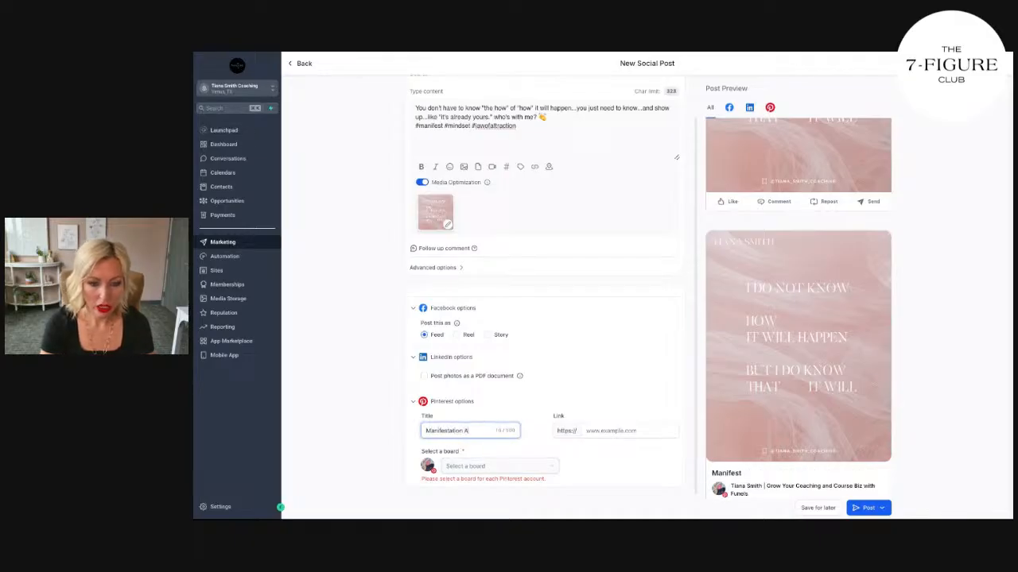
text(ffirmations)
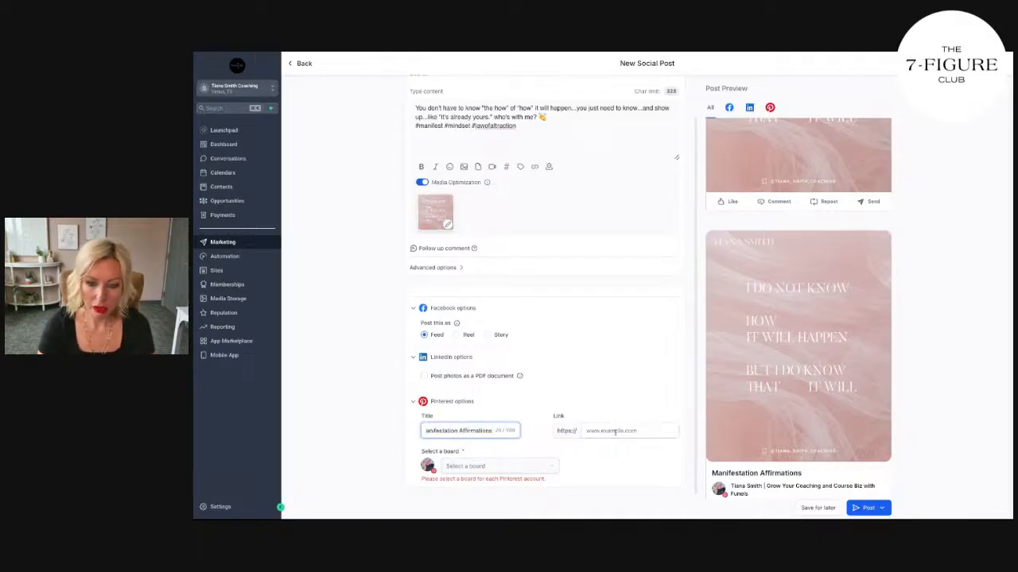
click(614, 431)
text(www.tia)
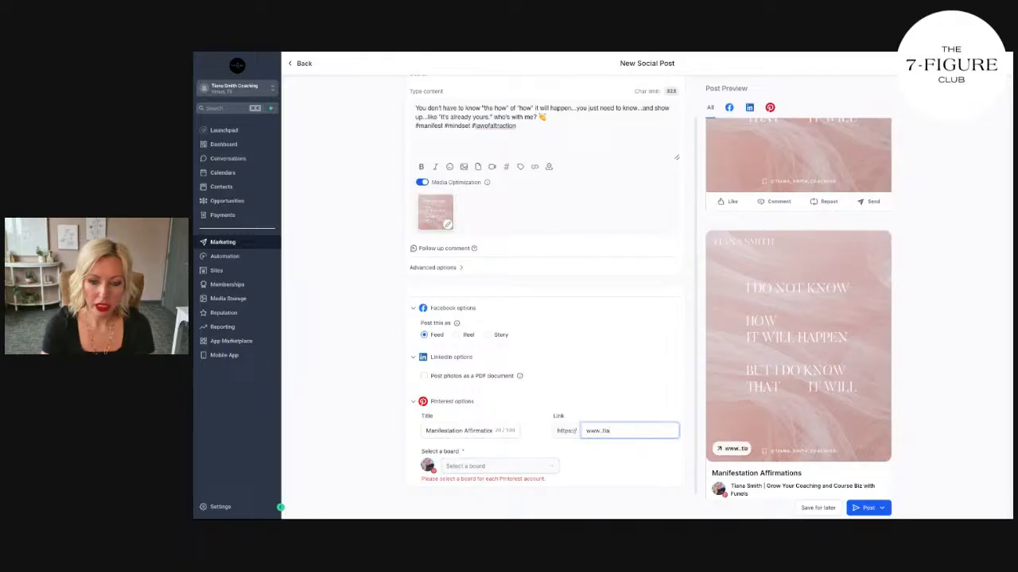
text(nasmit)
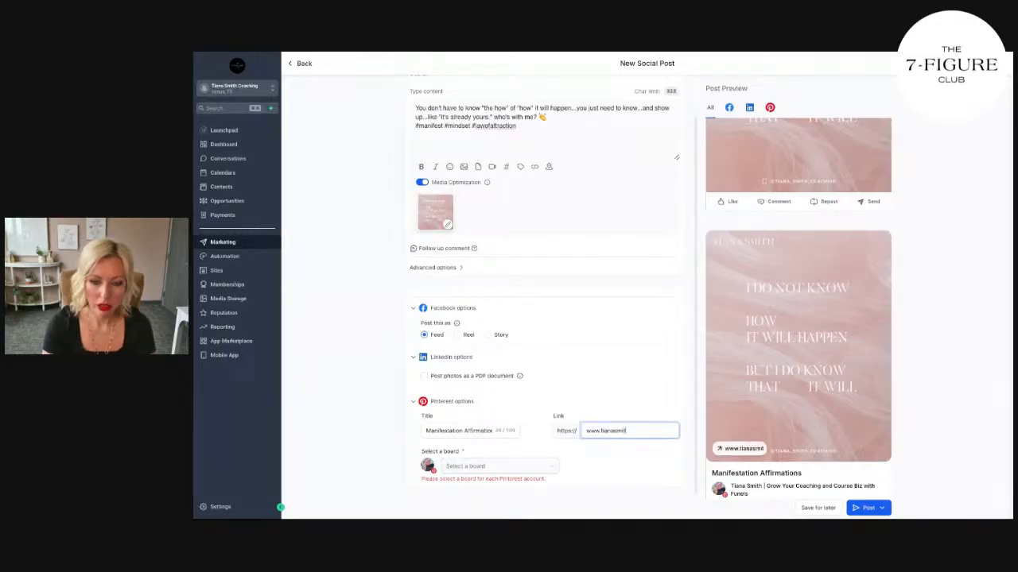
text(hcoaching.com/)
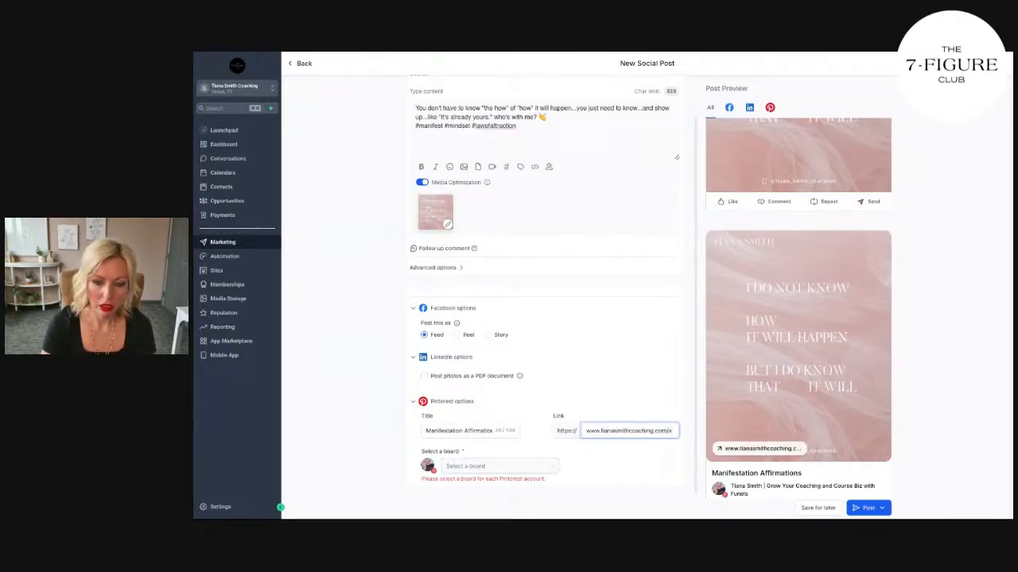
text(apply)
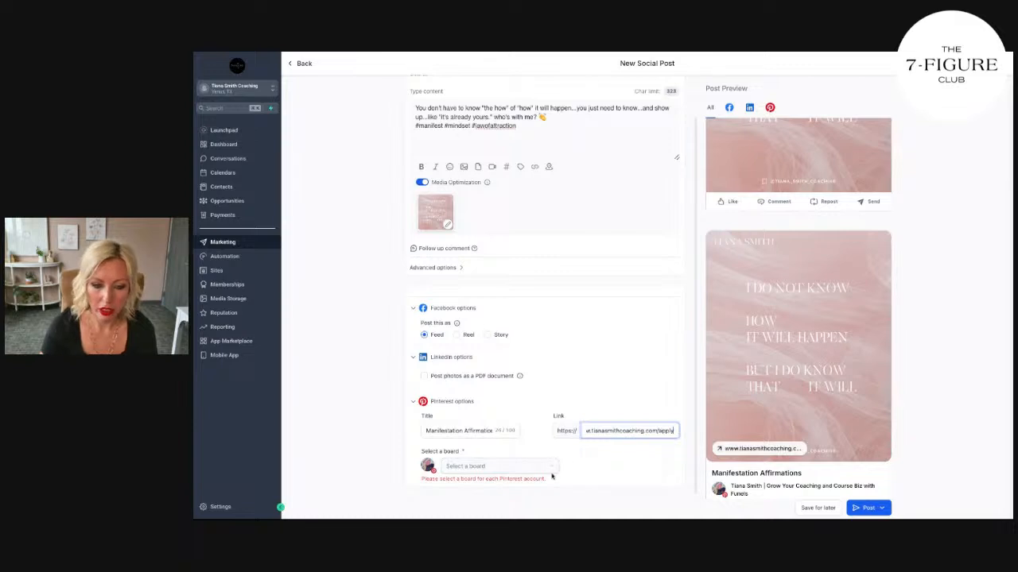
Step: Choose the Affirmations board for the Pinterest pin and publish the post immediately to all selected channels
click(550, 469)
click(507, 385)
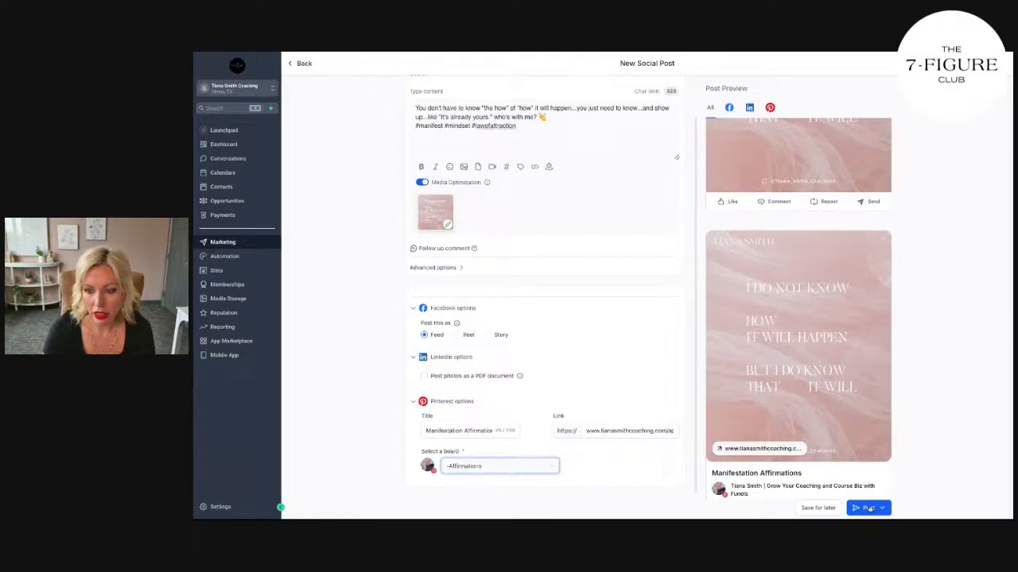
click(869, 509)
click(864, 407)
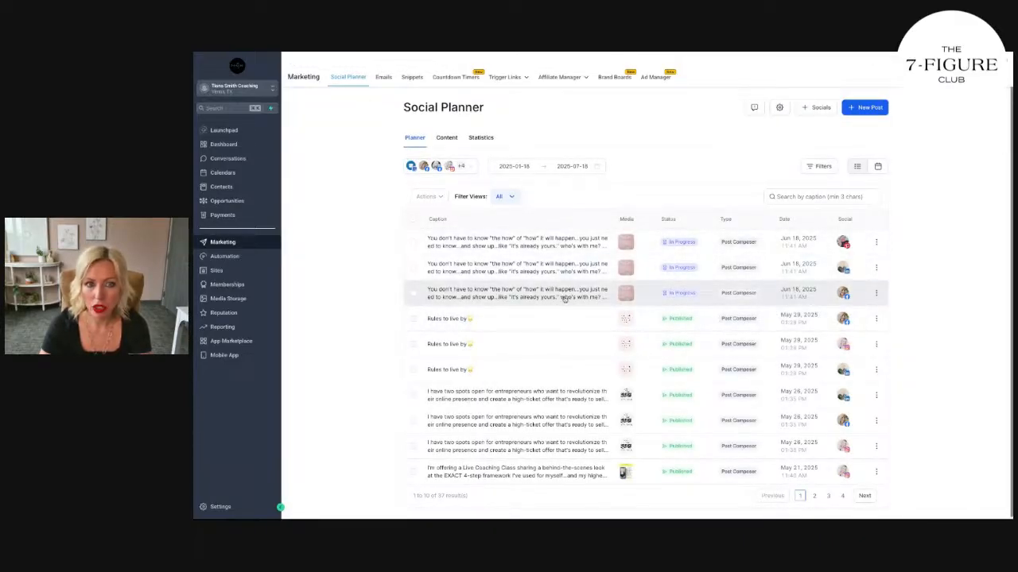
Step: Switch to LinkedIn, open the account's own profile and look through its Activity section for the new quote post
click(741, 52)
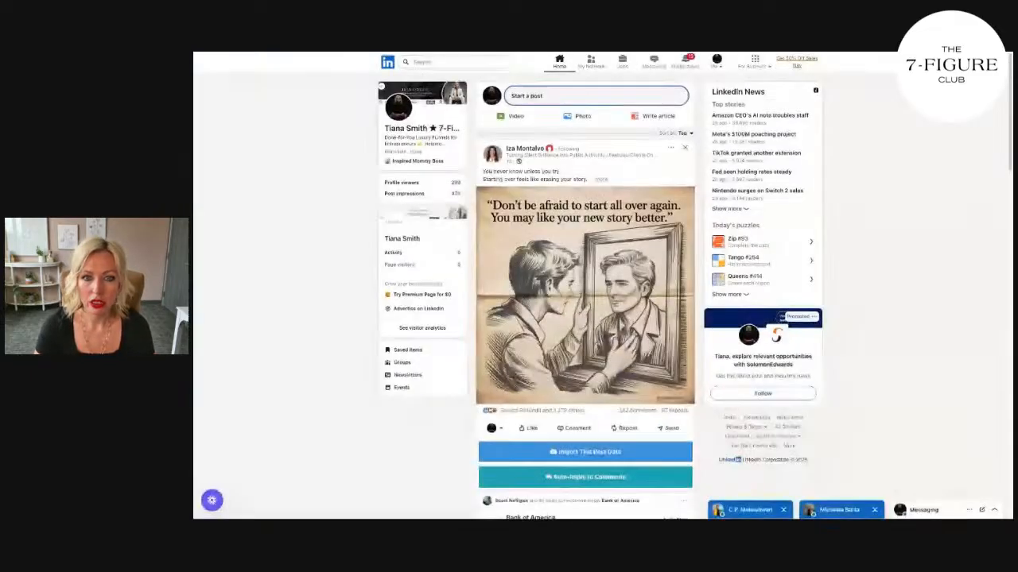
click(399, 118)
scroll(574, 267, down, 10)
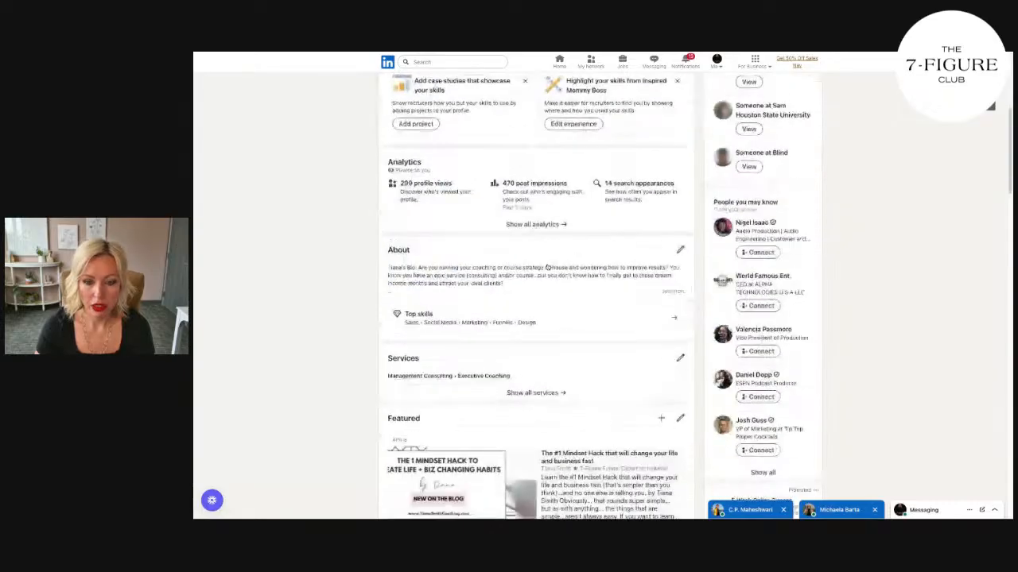
scroll(574, 266, down, 4)
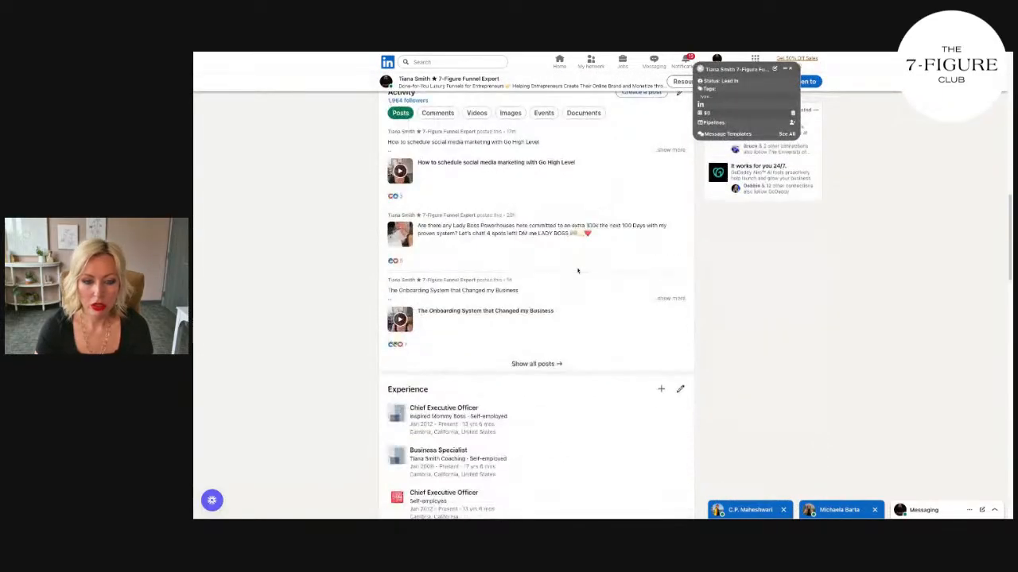
scroll(574, 268, up, 15)
scroll(580, 272, down, 10)
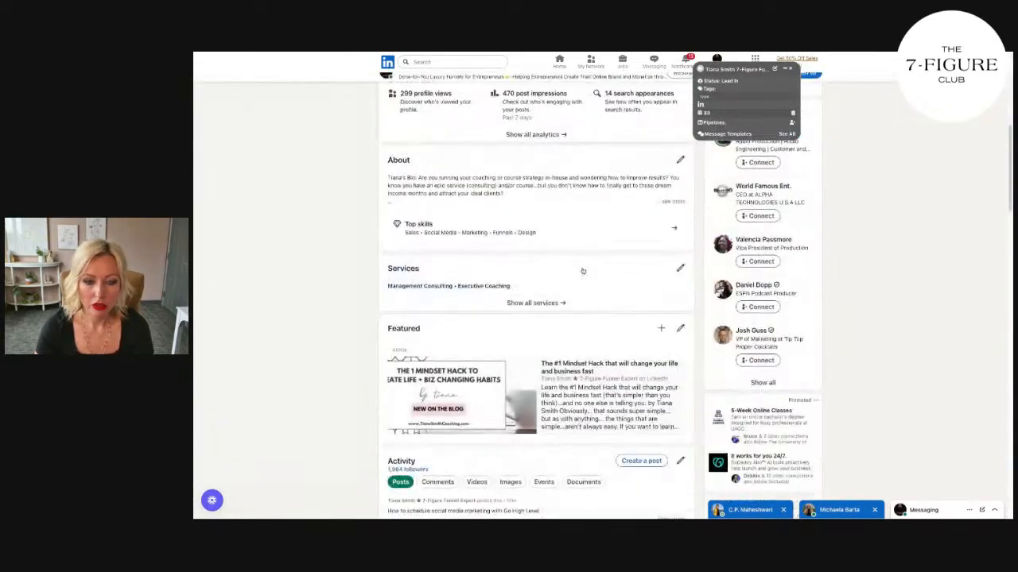
scroll(585, 274, down, 3)
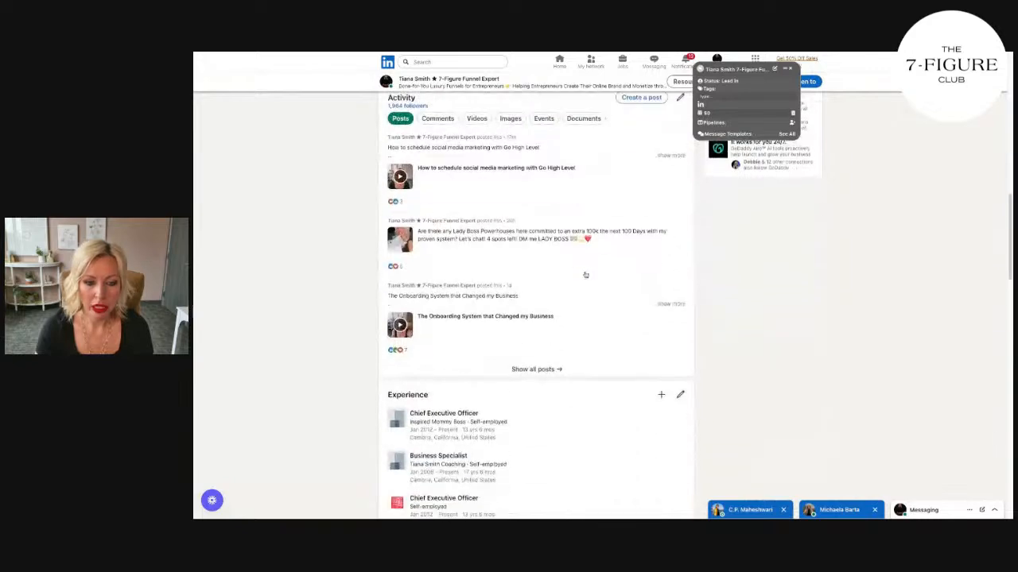
scroll(585, 274, up, 15)
scroll(585, 274, down, 1)
scroll(585, 274, up, 2)
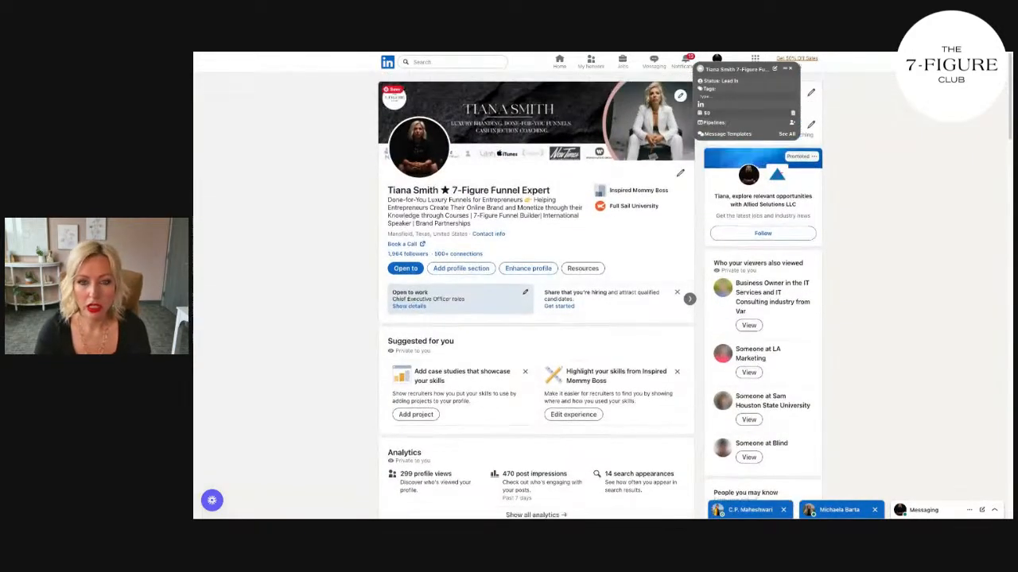
Step: Reload the LinkedIn profile and check its recent posts again
key(super+r)
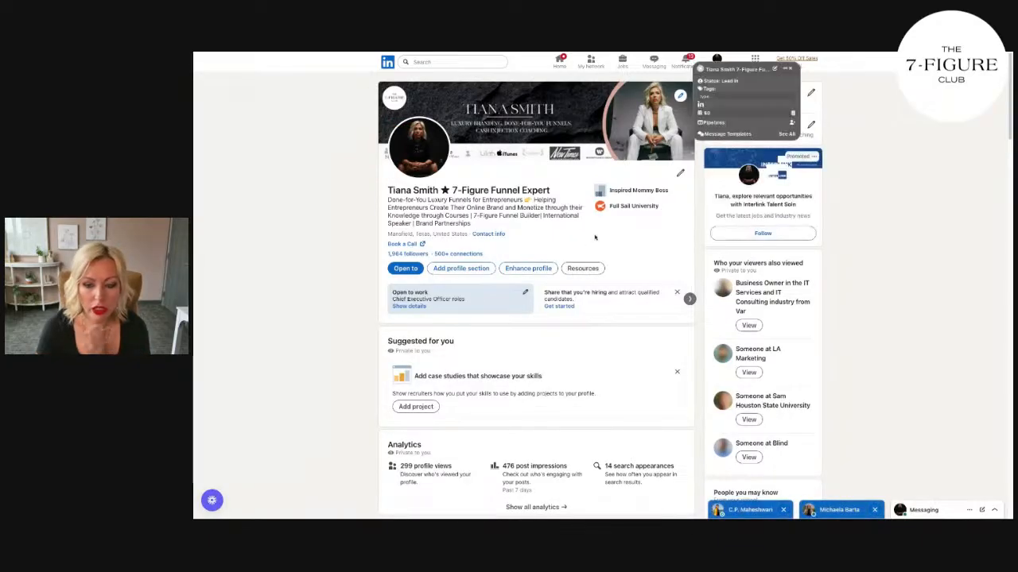
scroll(595, 239, down, 4)
scroll(594, 243, up, 3)
scroll(593, 244, down, 5)
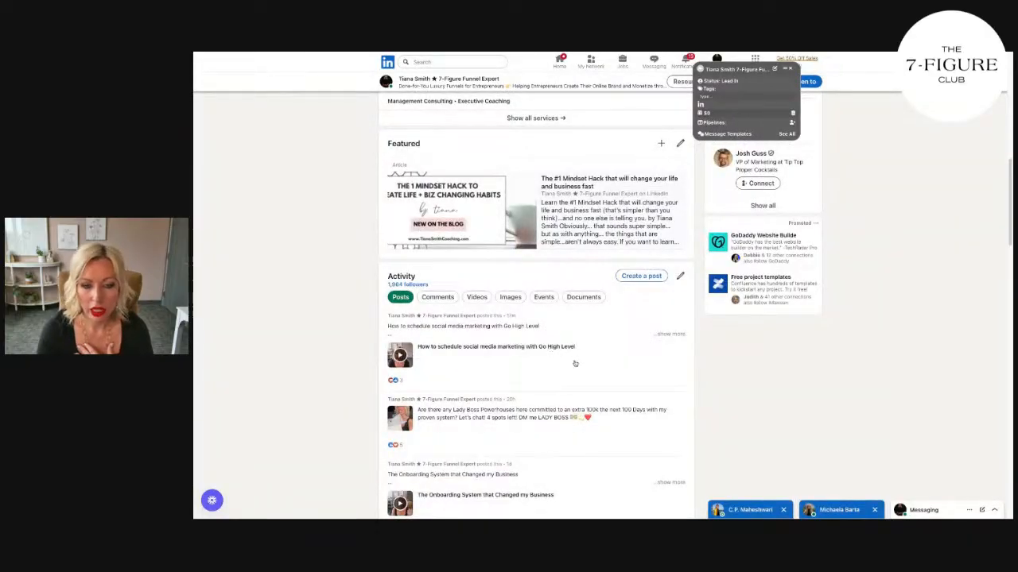
scroll(574, 361, down, 3)
scroll(579, 363, up, 10)
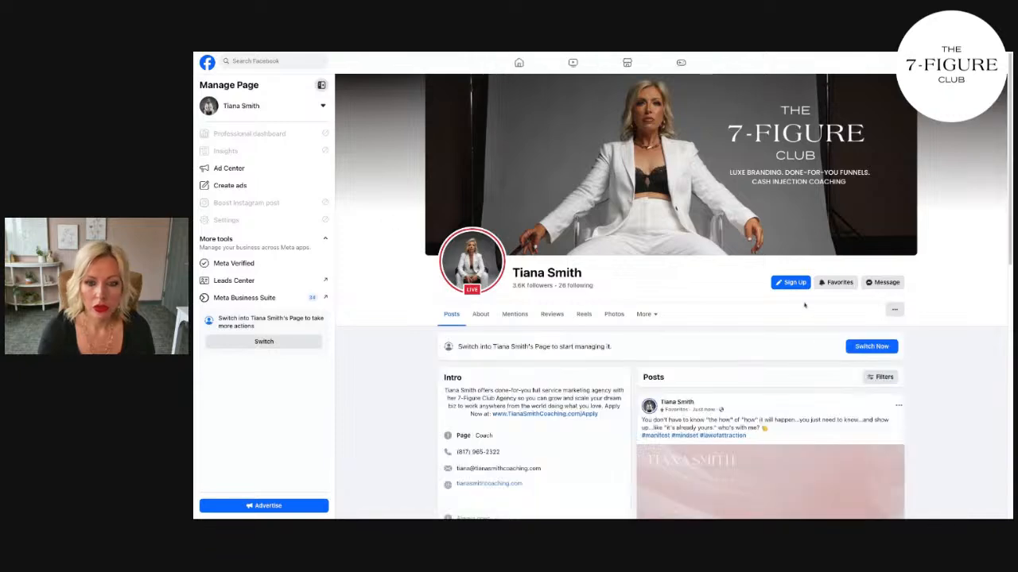
Step: Examine the newest quote post on the Facebook page, closing the chat window that covers it
scroll(805, 306, down, 2)
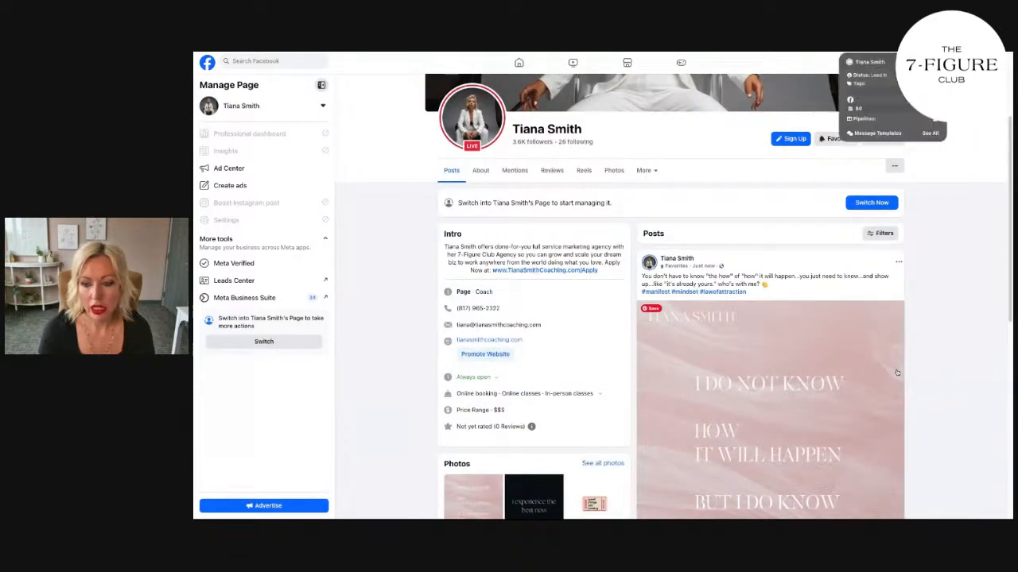
scroll(839, 371, down, 2)
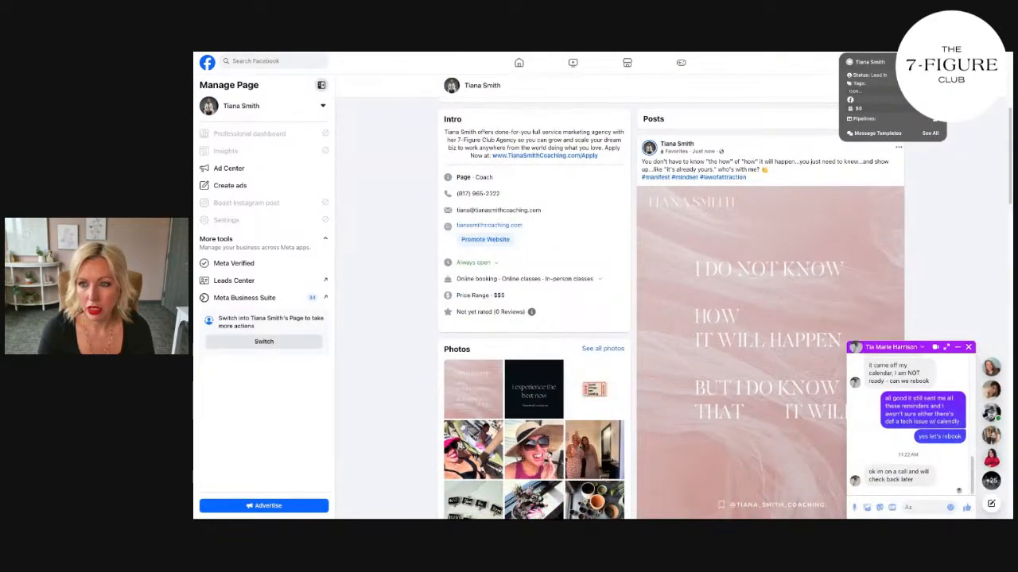
click(967, 348)
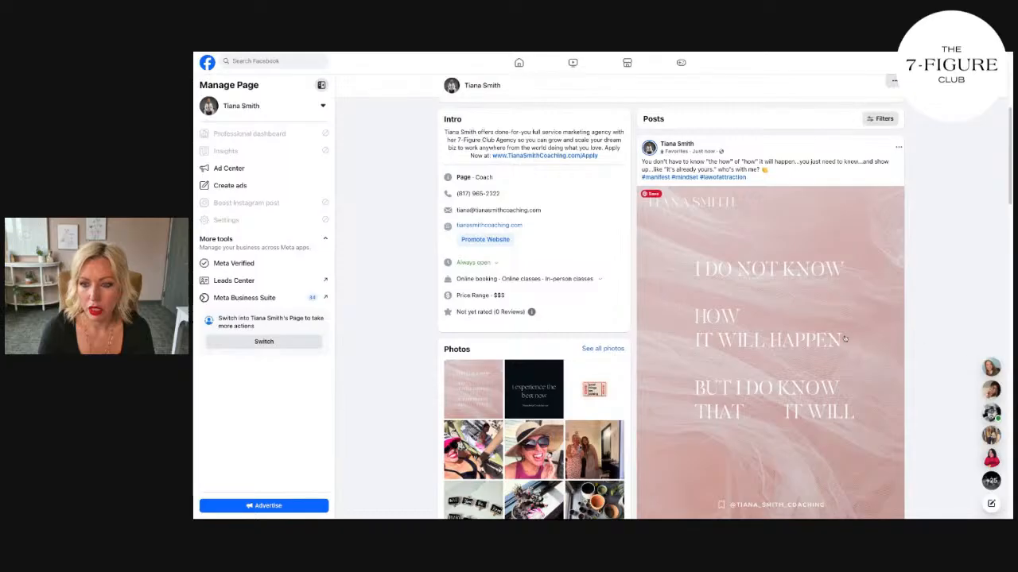
scroll(845, 339, down, 2)
scroll(853, 342, up, 3)
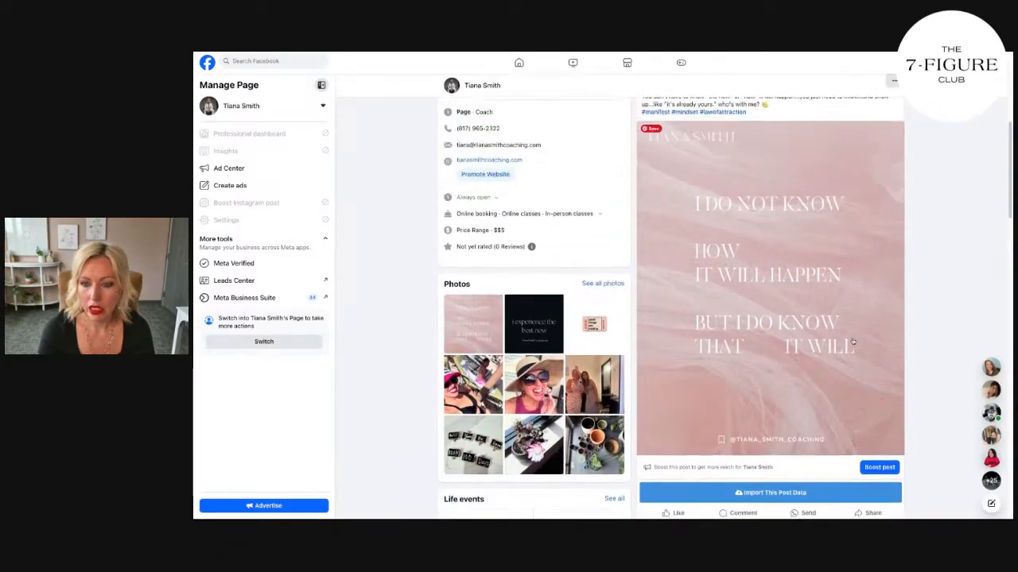
scroll(853, 342, up, 2)
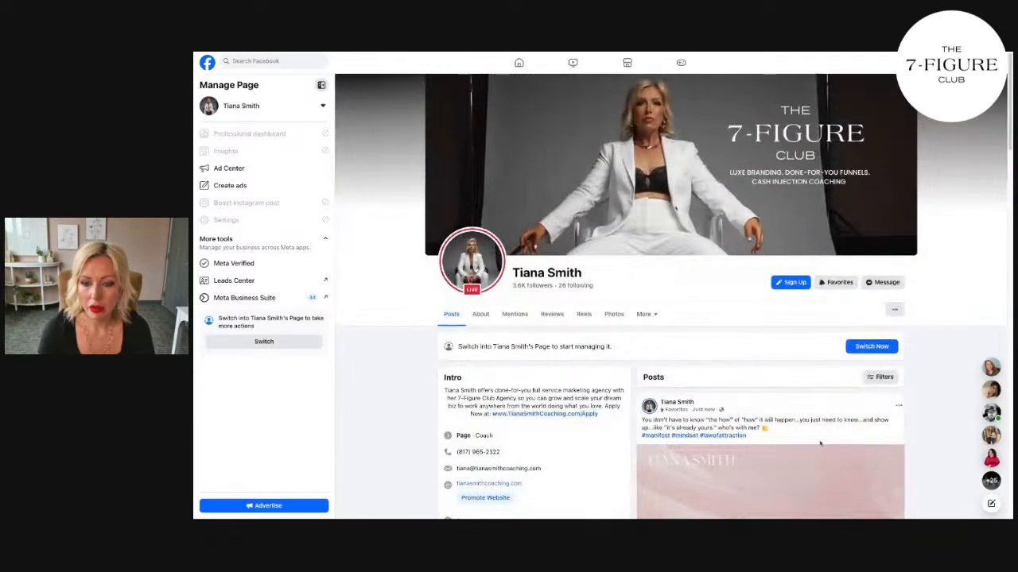
scroll(833, 455, down, 2)
scroll(833, 455, down, 2)
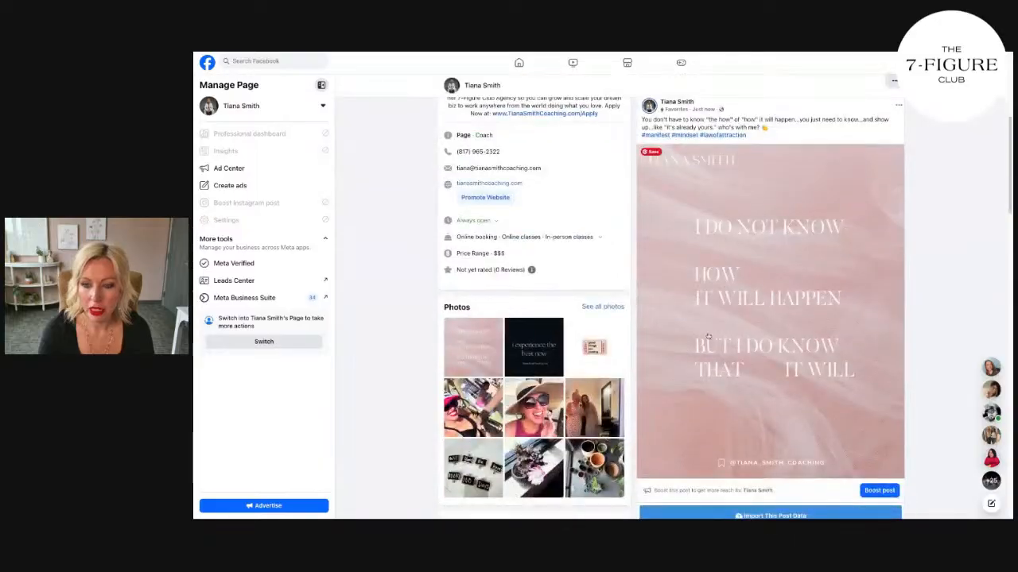
scroll(853, 423, up, 4)
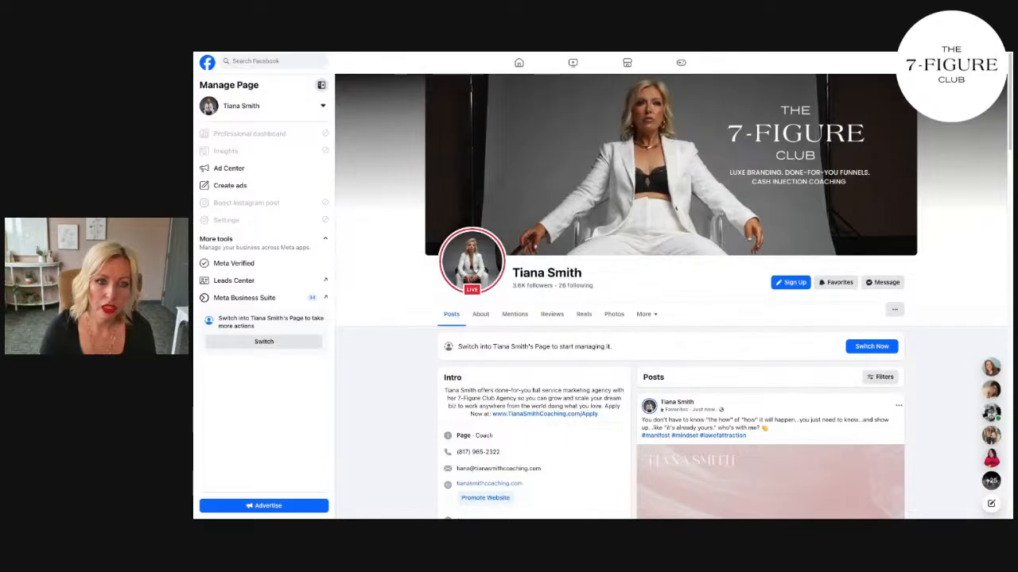
Step: Switch to the Pinterest business account and search for "affirmations"
key(ctrl+Tab)
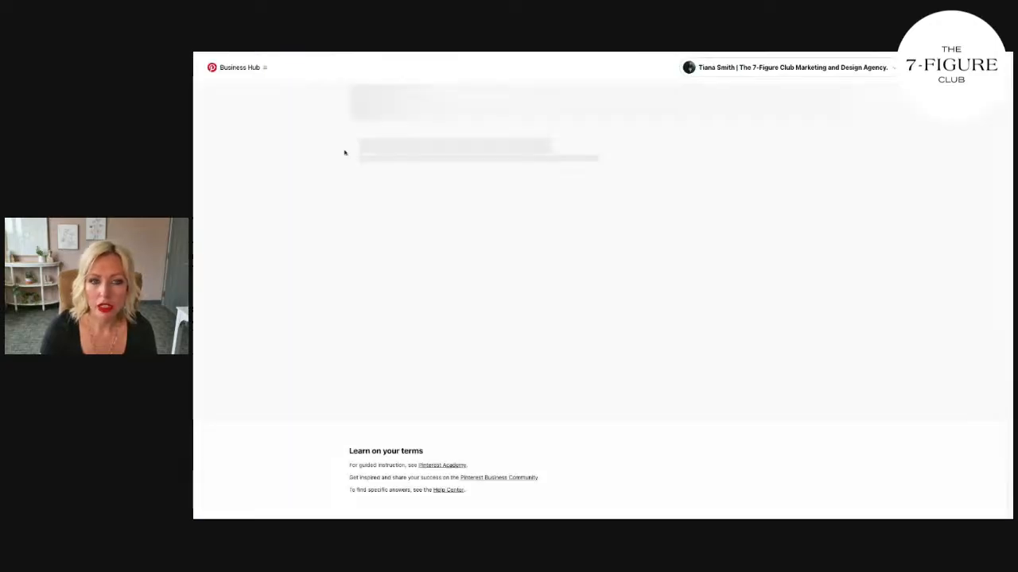
click(787, 68)
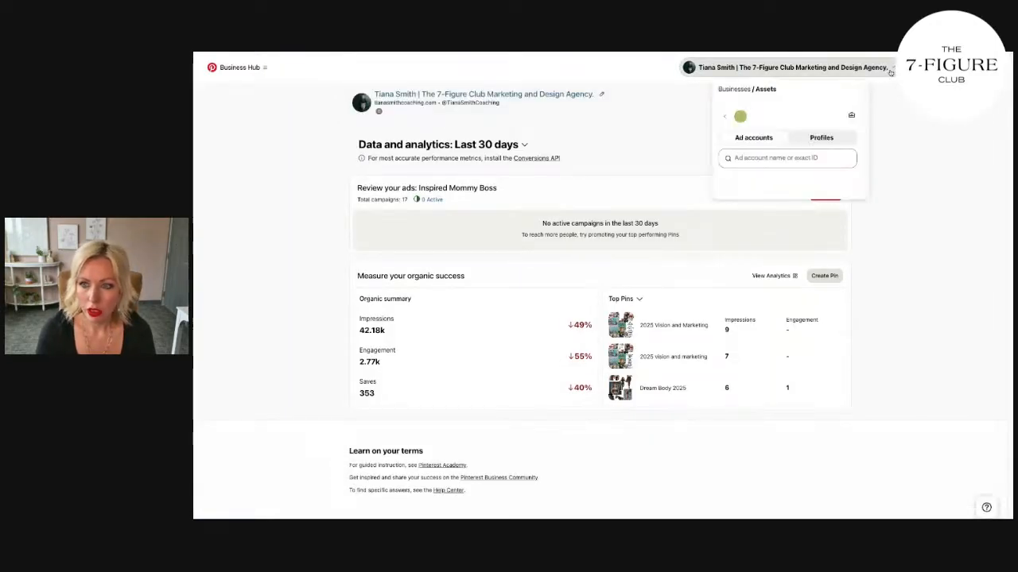
click(645, 70)
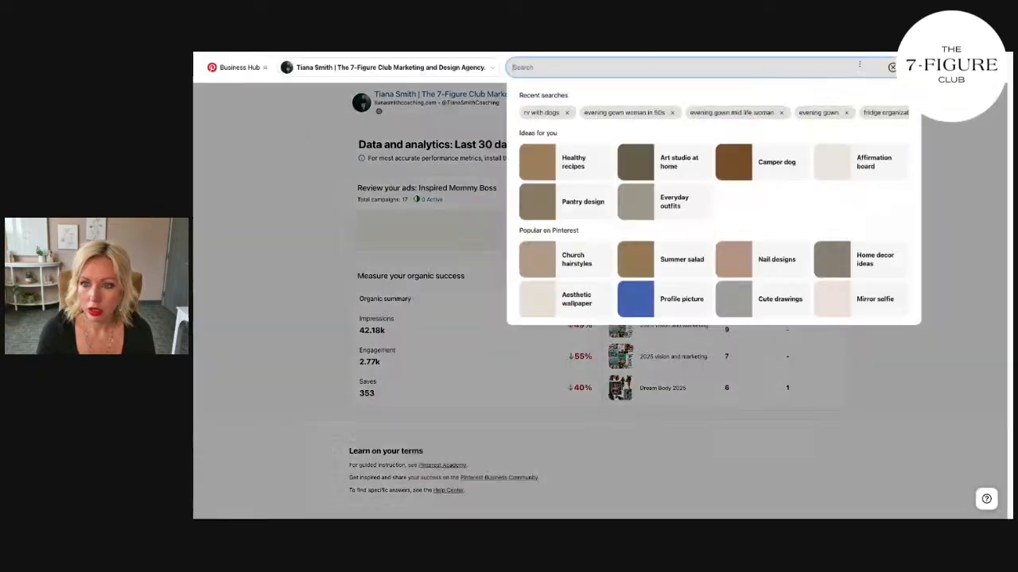
text(affirmations)
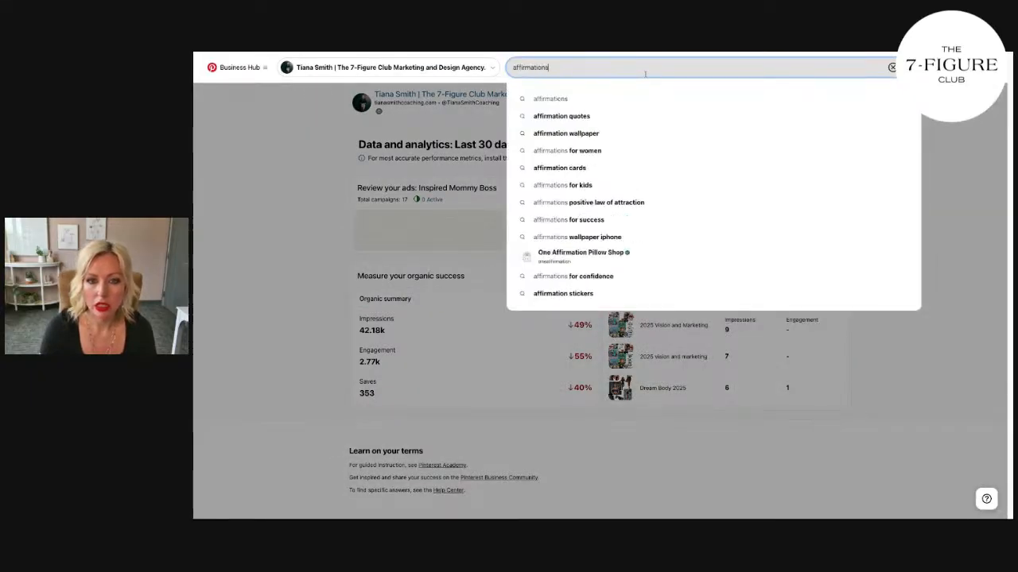
key(Return)
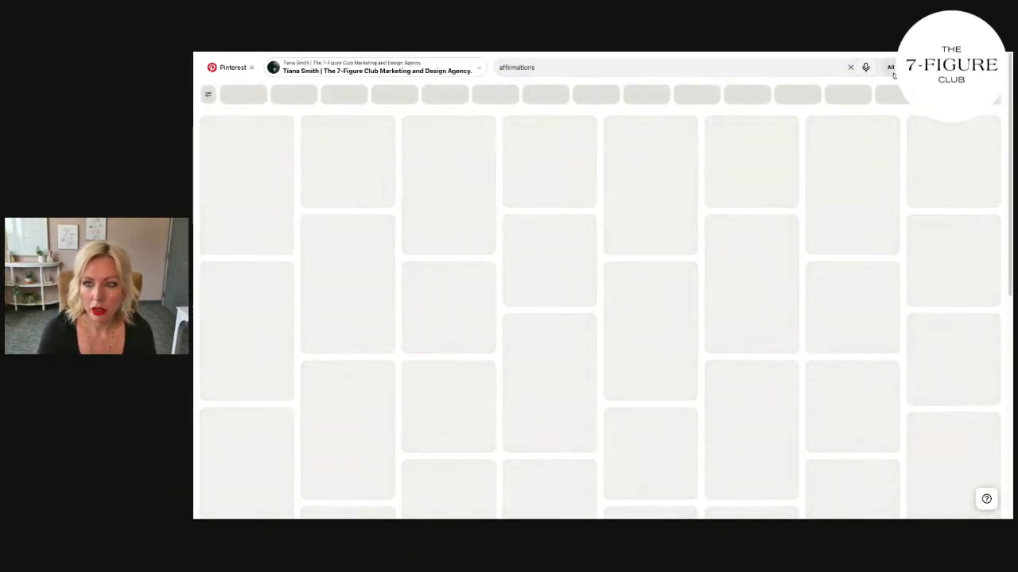
Step: Limit the Pinterest search to the account's own pins and open the Manifestation Affirmations pin to check it
click(892, 70)
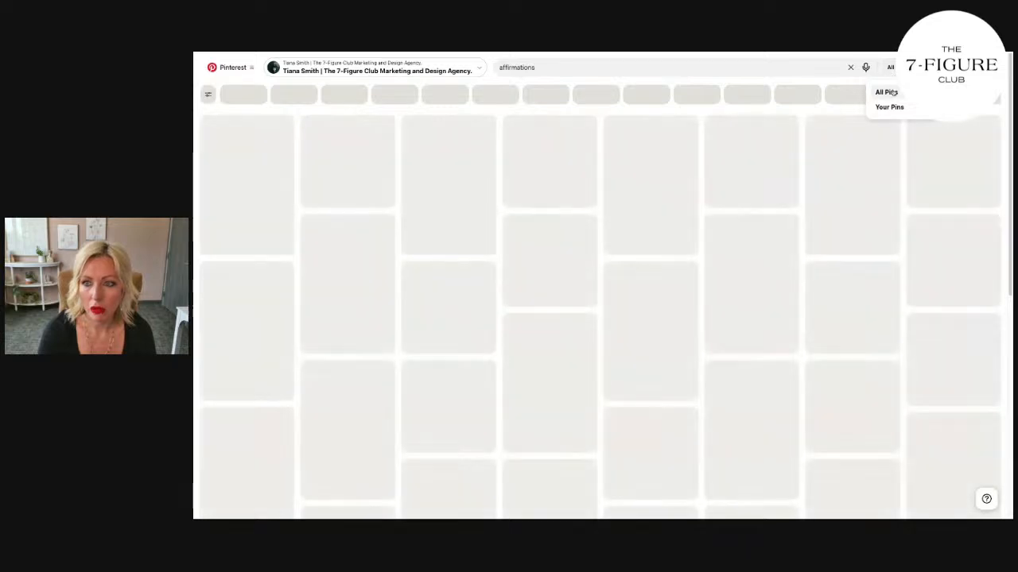
click(889, 107)
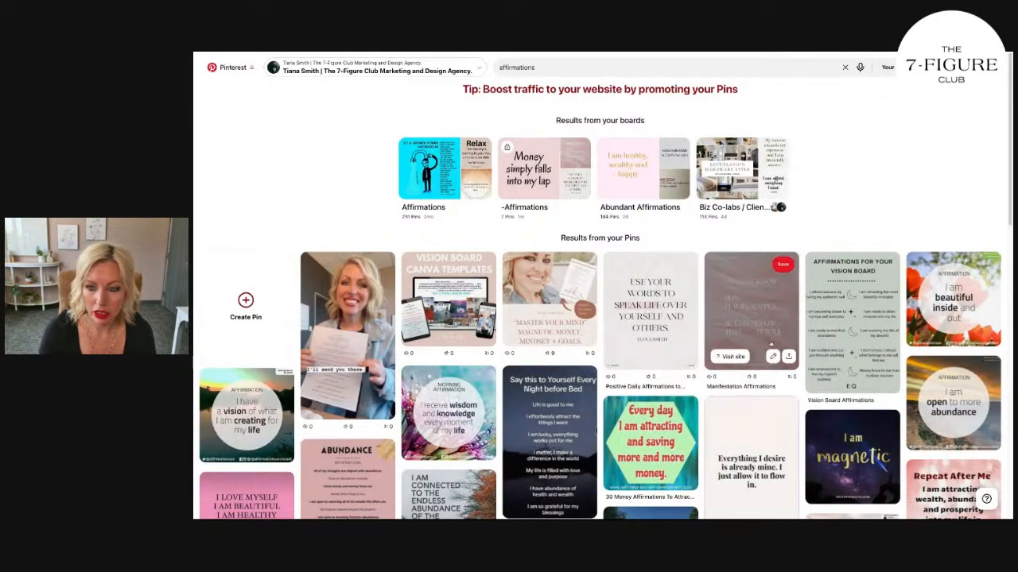
click(740, 334)
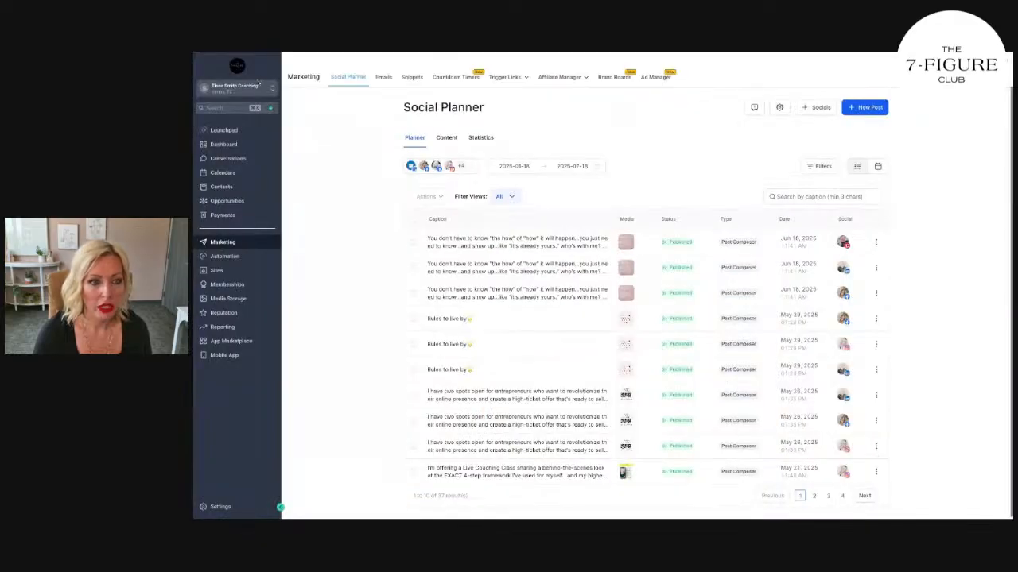
Step: Switch to the Social Planner, find the client's sub-account by first name and make it the active account
click(258, 84)
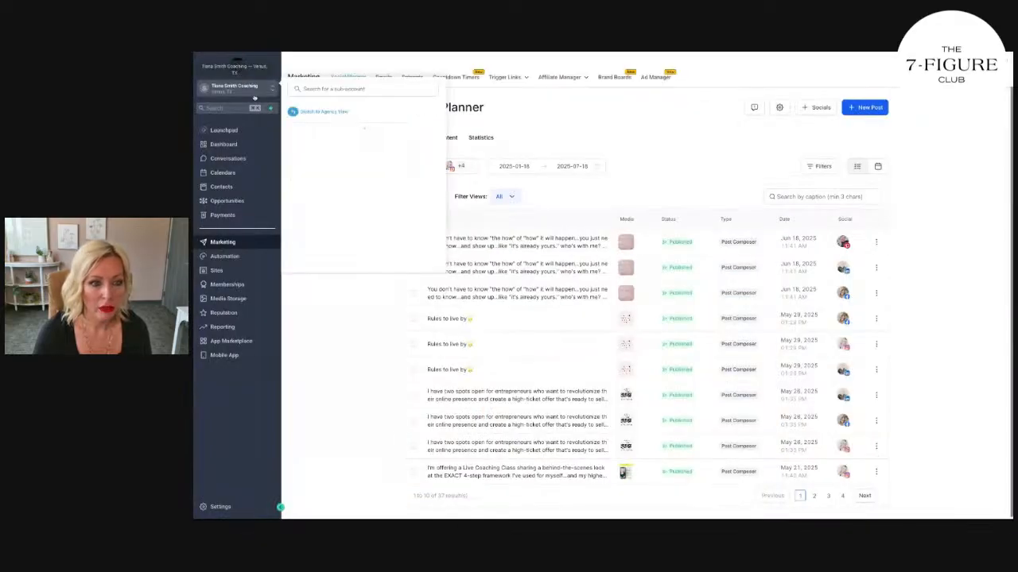
click(360, 88)
text(debb)
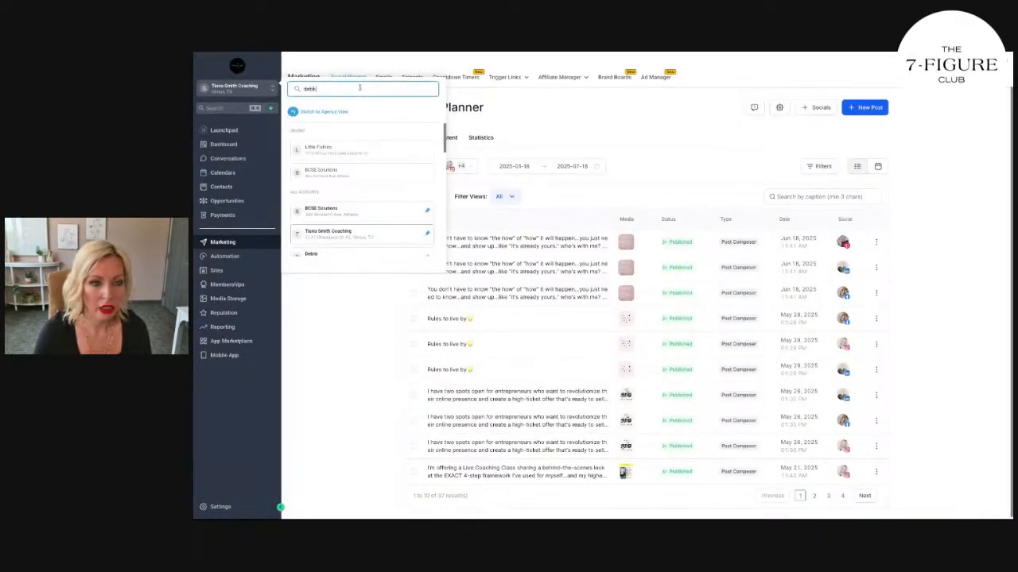
text(ie)
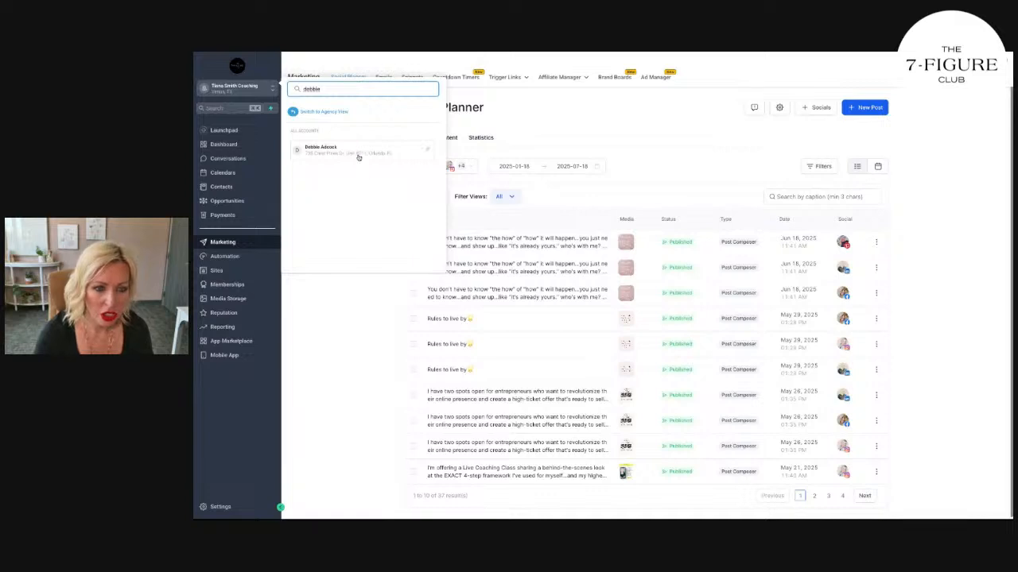
click(359, 155)
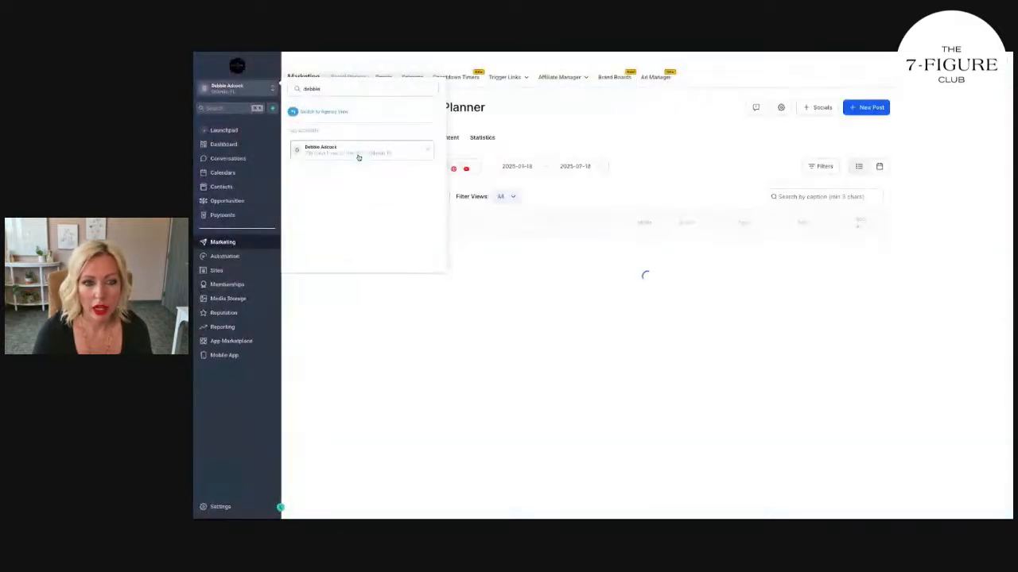
click(531, 144)
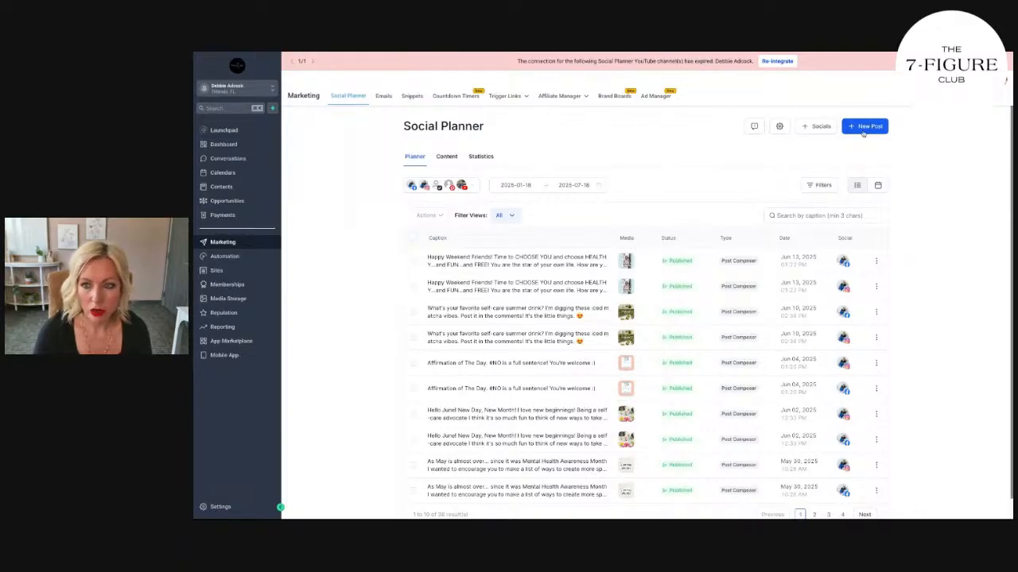
Step: Create a new social post for the client and select the Facebook page and Instagram account as its channels
click(875, 126)
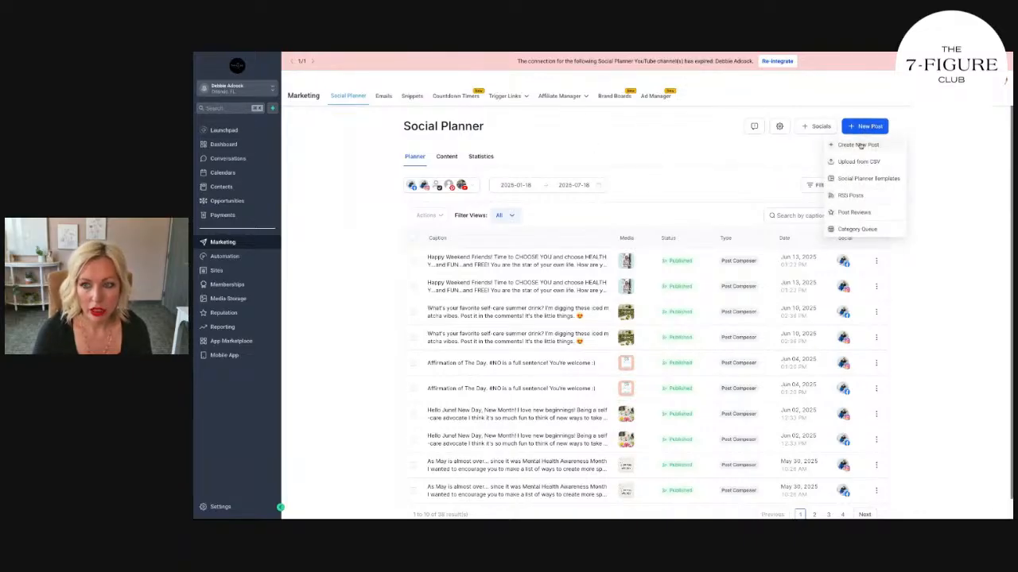
click(860, 146)
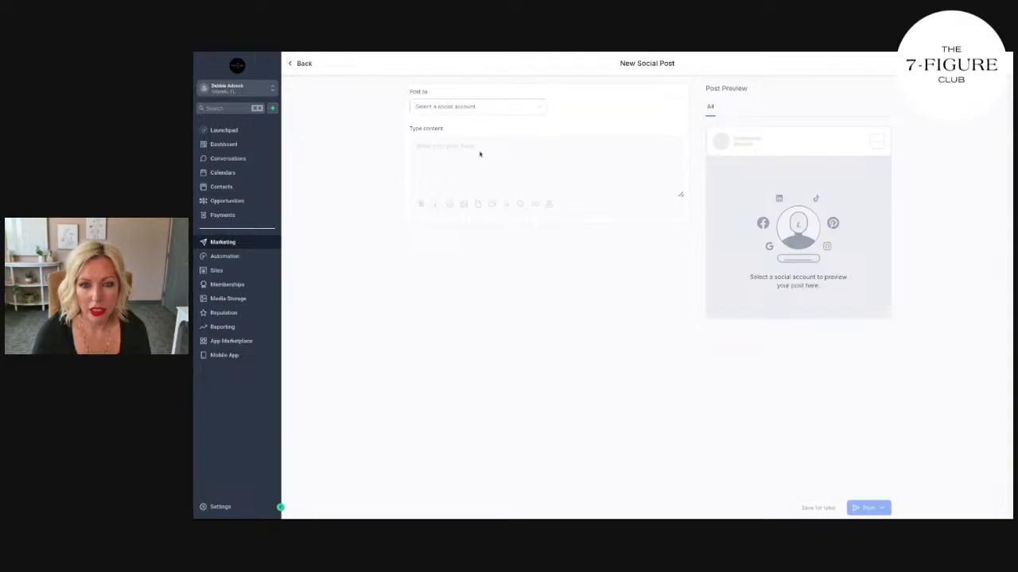
click(491, 106)
click(487, 176)
click(606, 170)
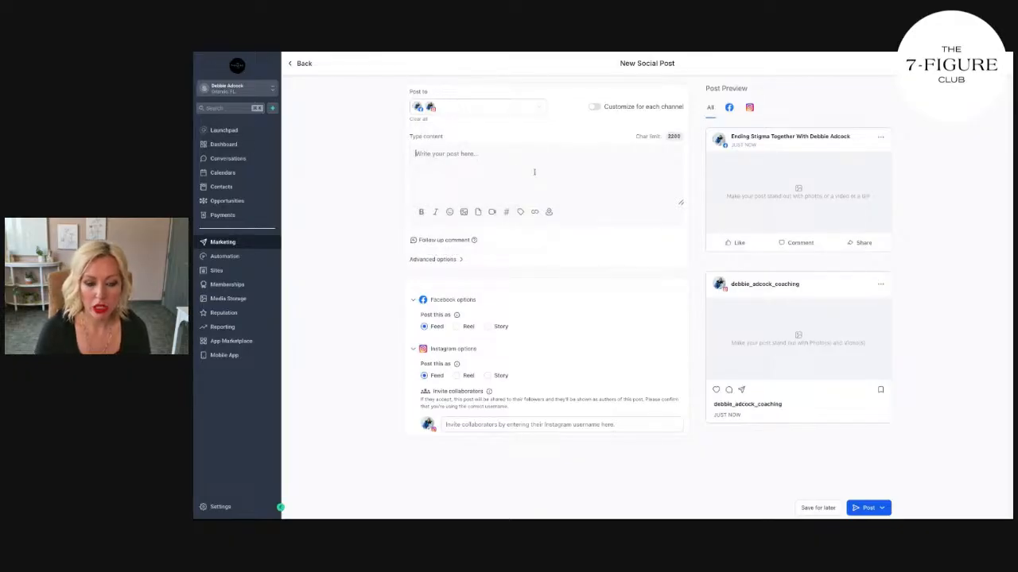
Step: Begin the post caption with "Happy mid-week...don't lose steam...keep taking care of you. I love to"
text(Happy)
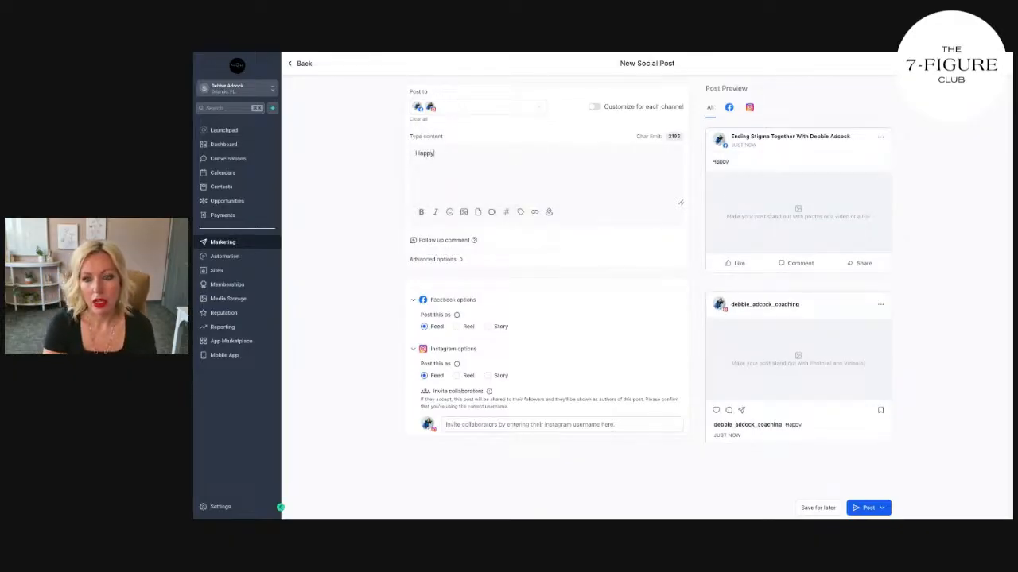
text( N)
key(BackSpace)
key(BackSpace)
text(mid-week)
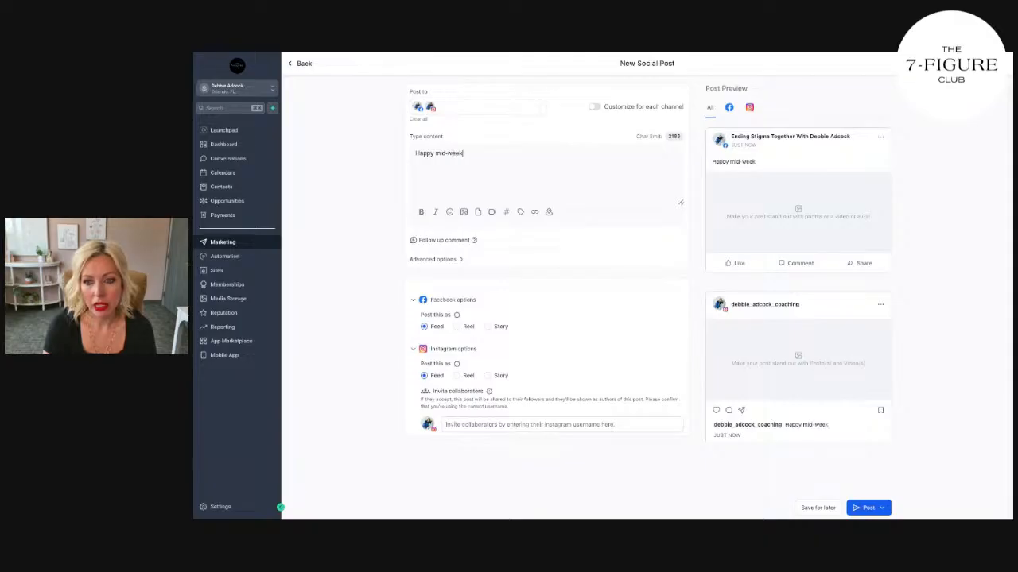
text(...don't leos)
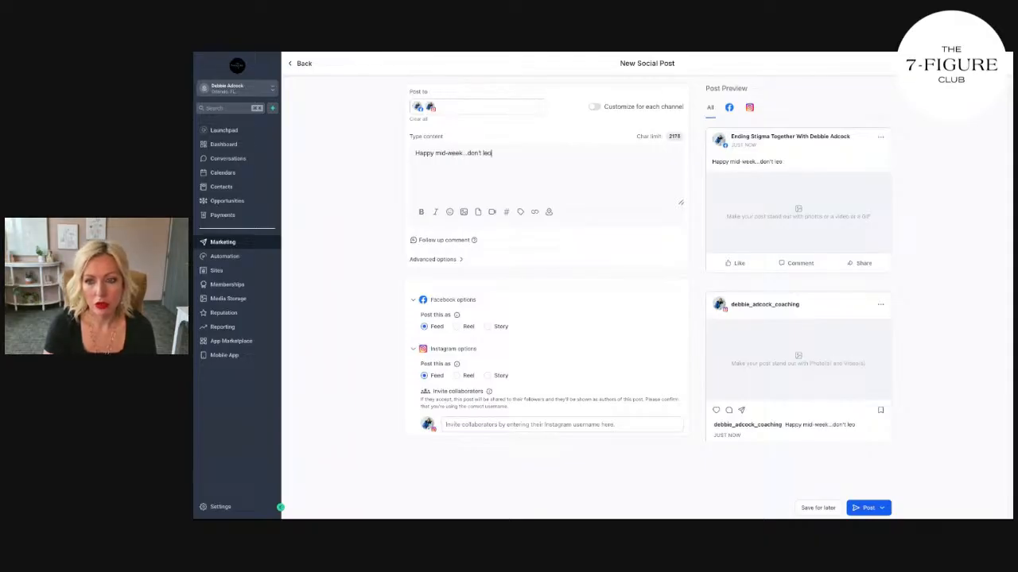
key(BackSpace)
key(BackSpace)
key(BackSpace)
text(ose steam)
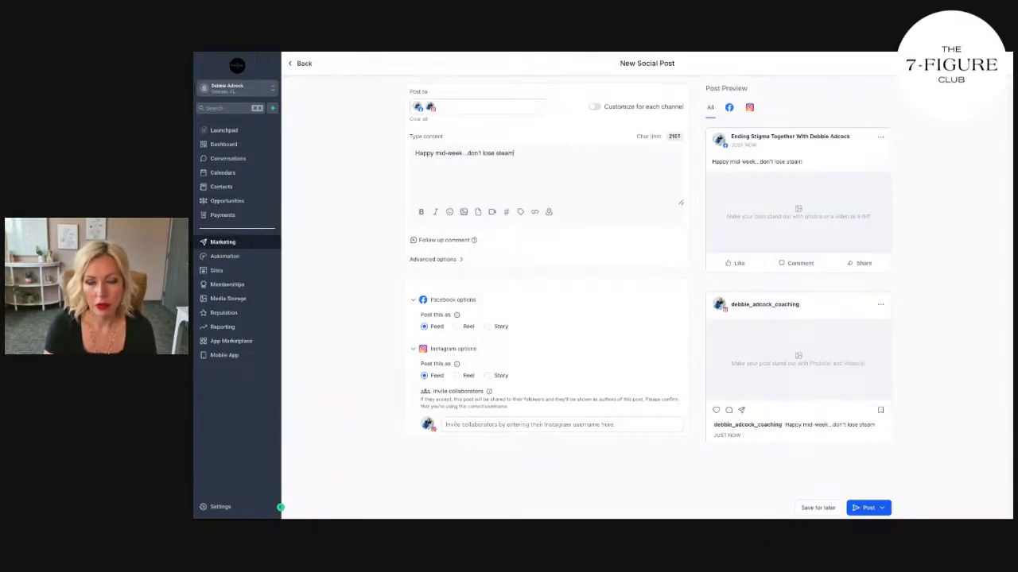
text(...keep taking)
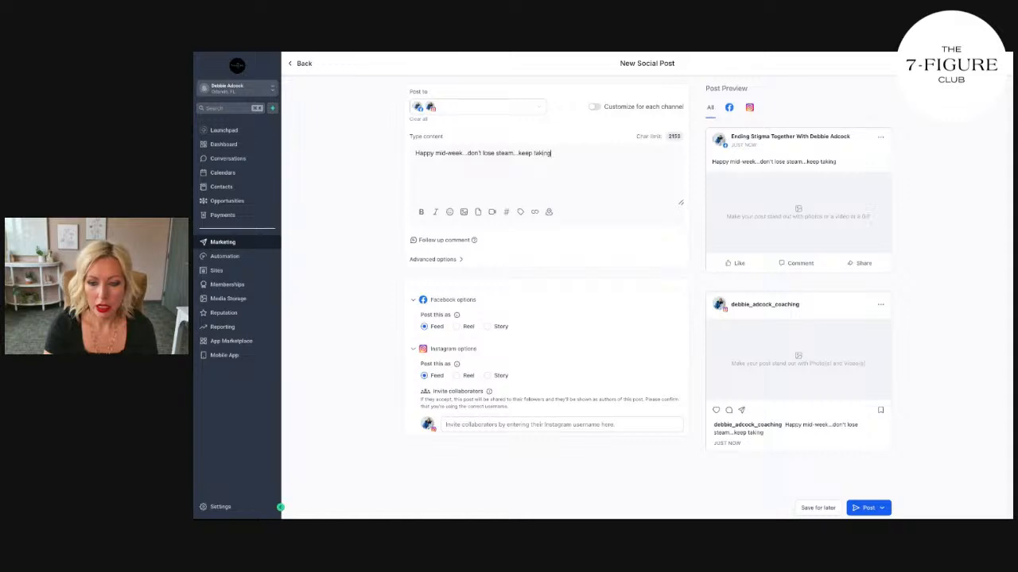
text( care of you. I lov)
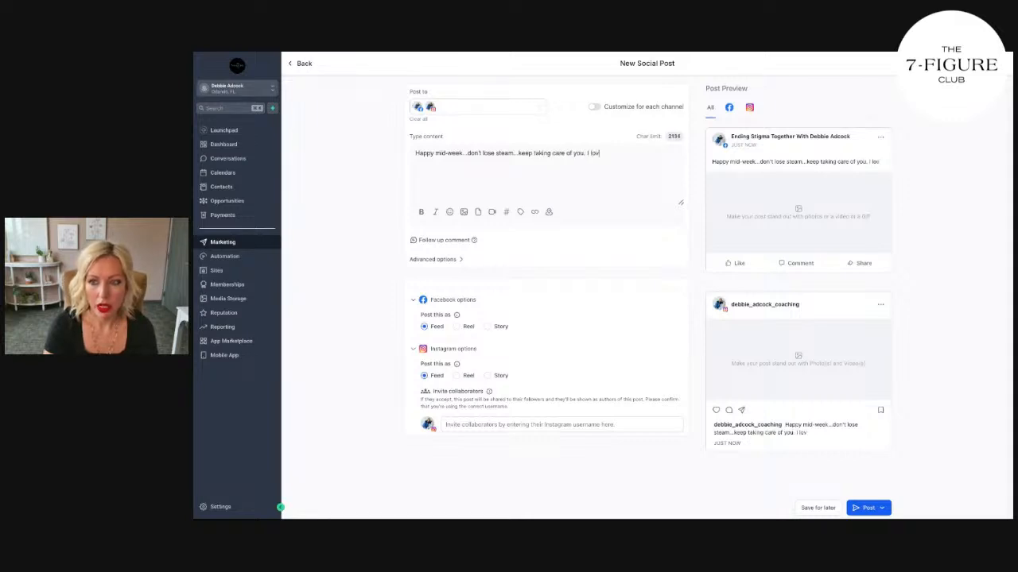
text(e to take off wor)
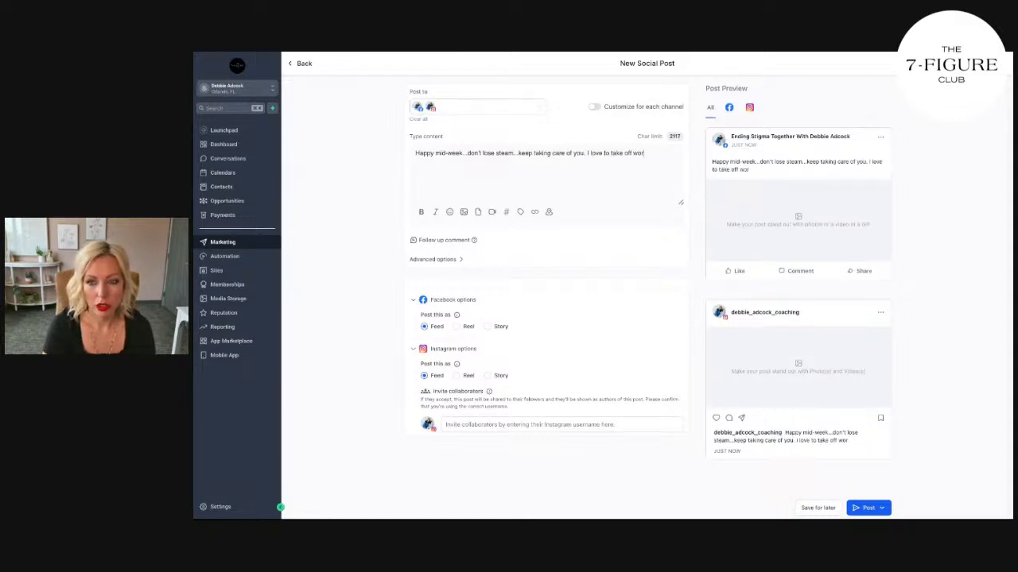
text(k a little early on )
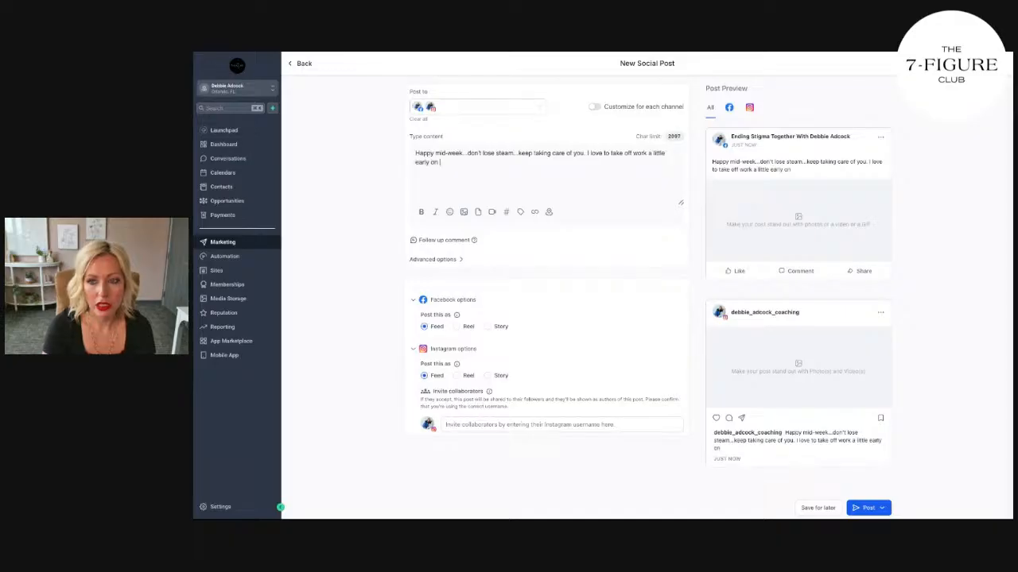
text(Wednesda)
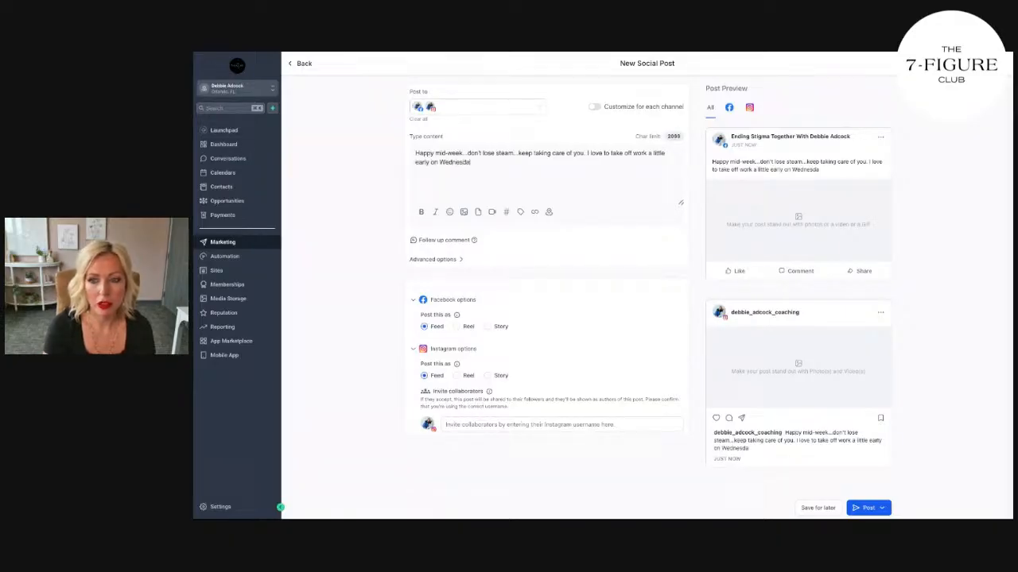
text(ys)
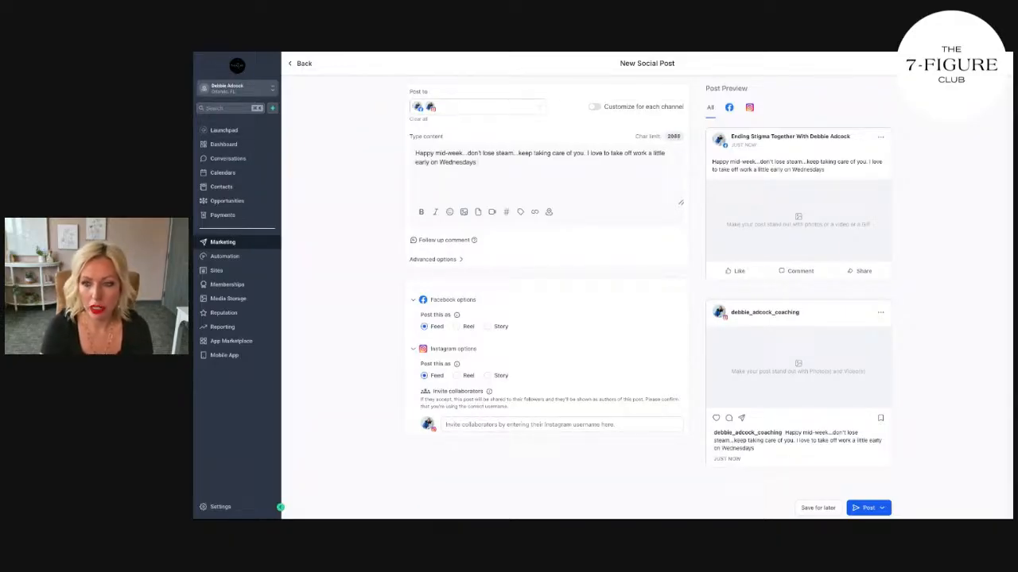
text( fo)
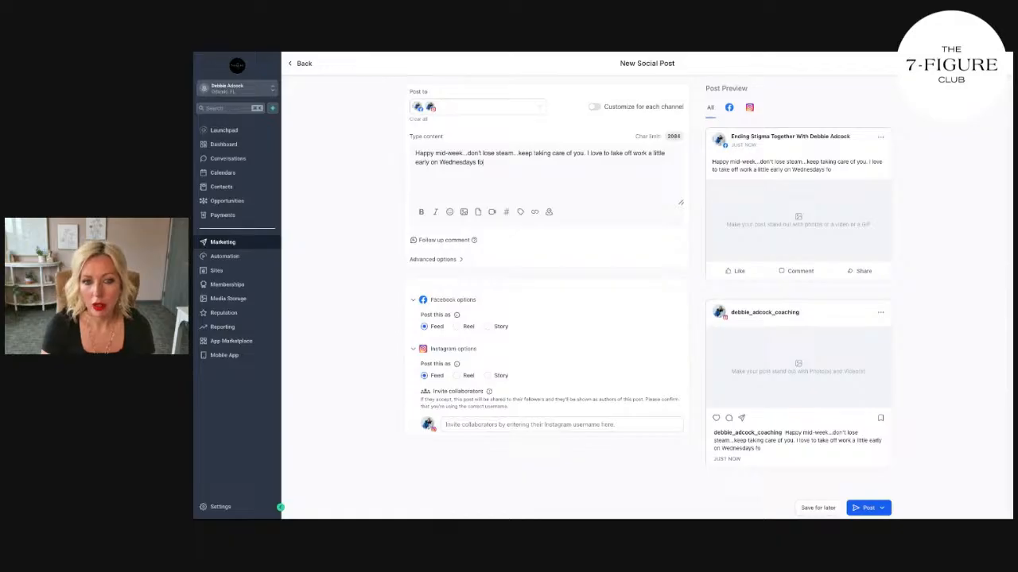
text(r "Self-Care)
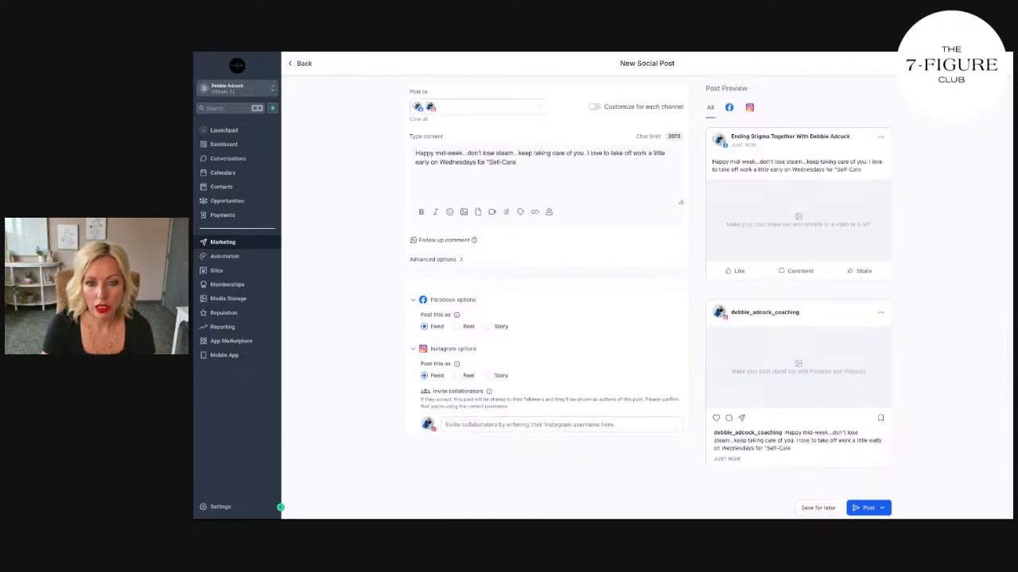
text( Mid-Week We)
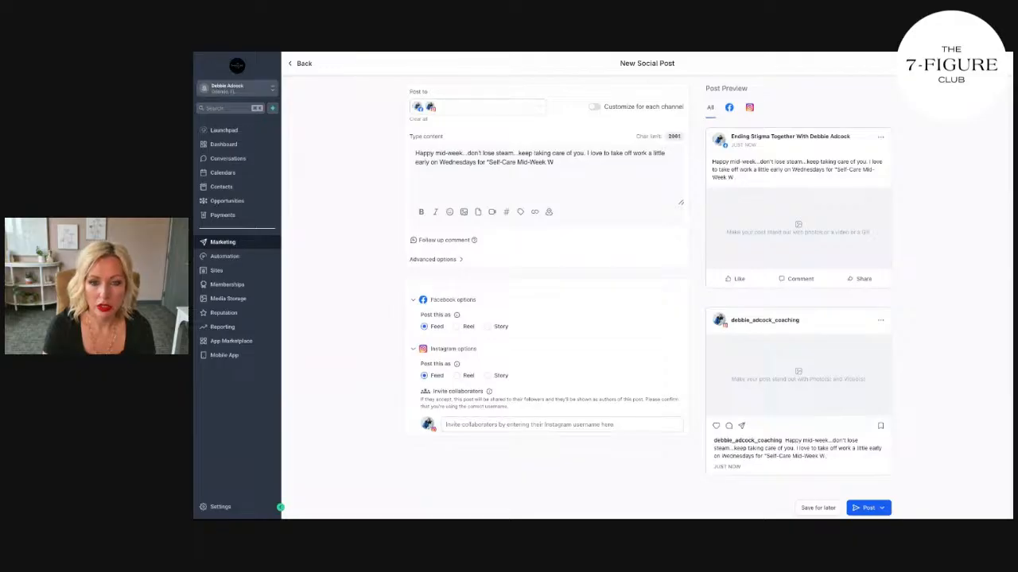
Step: Continue the caption with "take off work a little early on Wednesdays for "Self-Care Wednesdays.""
key(BackSpace)
key(BackSpace)
key(BackSpace)
key(BackSpace)
key(BackSpace)
key(BackSpace)
key(BackSpace)
key(BackSpace)
key(BackSpace)
key(BackSpace)
text(Wedn)
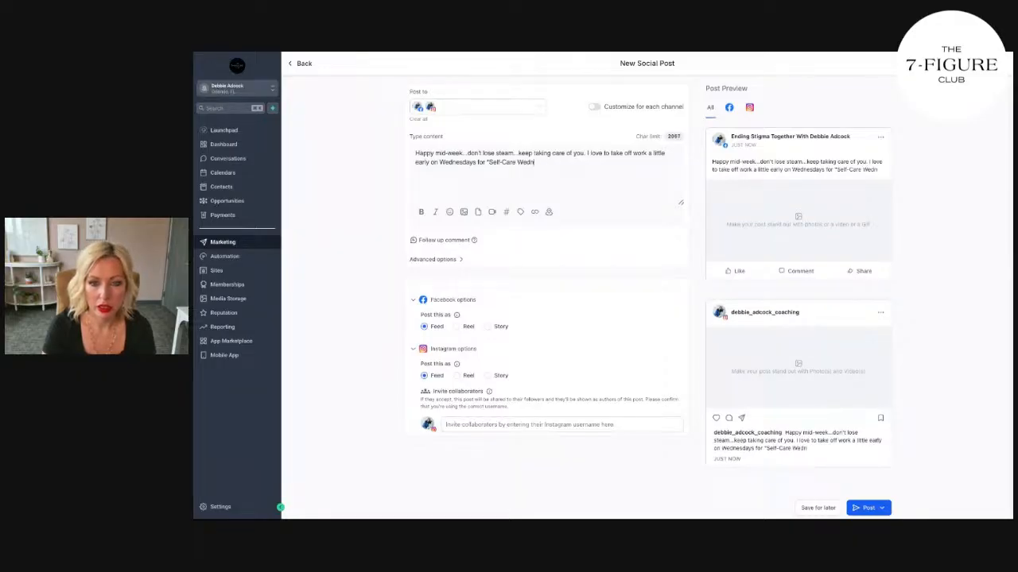
text(esdays." Mass)
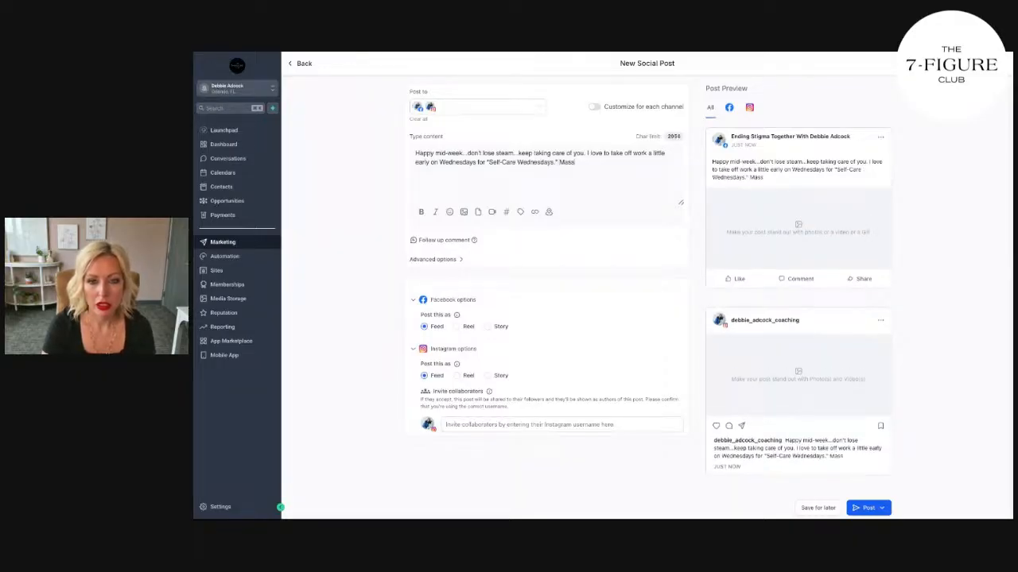
text(atg)
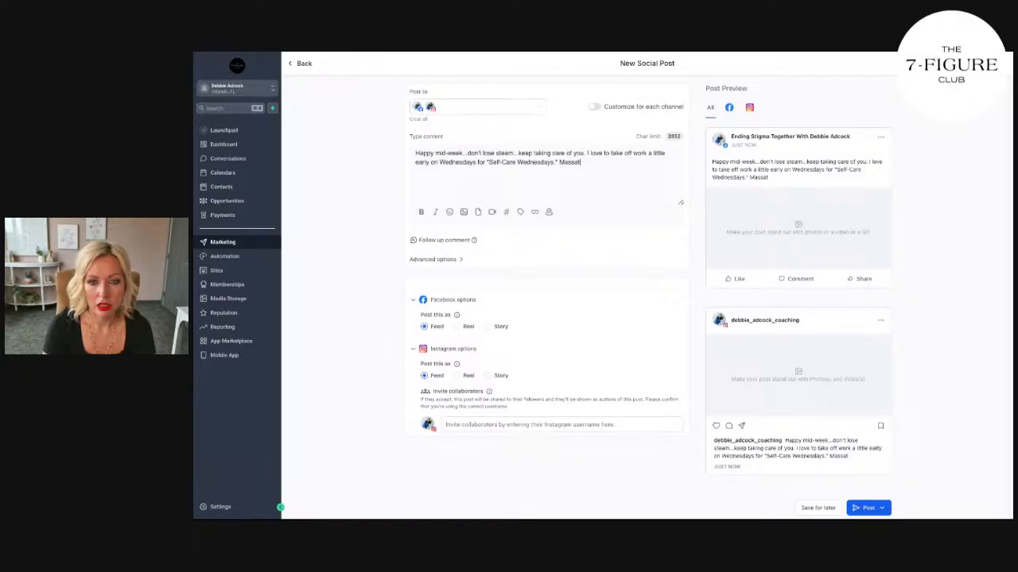
Step: Finish the caption with "Massages...mani-pedis...or a walk on the beach all help me feel SO good. What makes you feel good?"
key(BackSpace)
text(ges...mani)
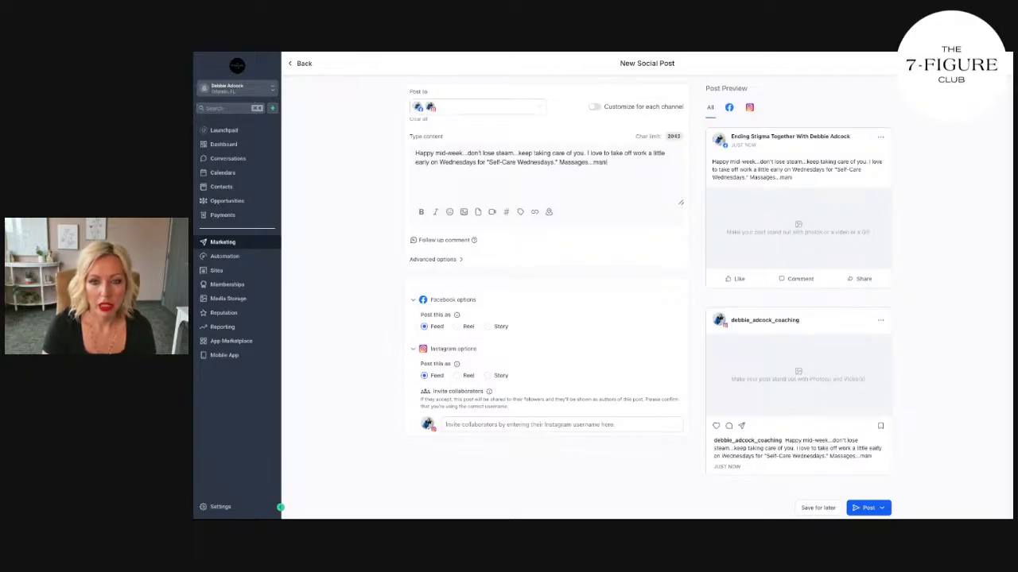
text(-pedi)
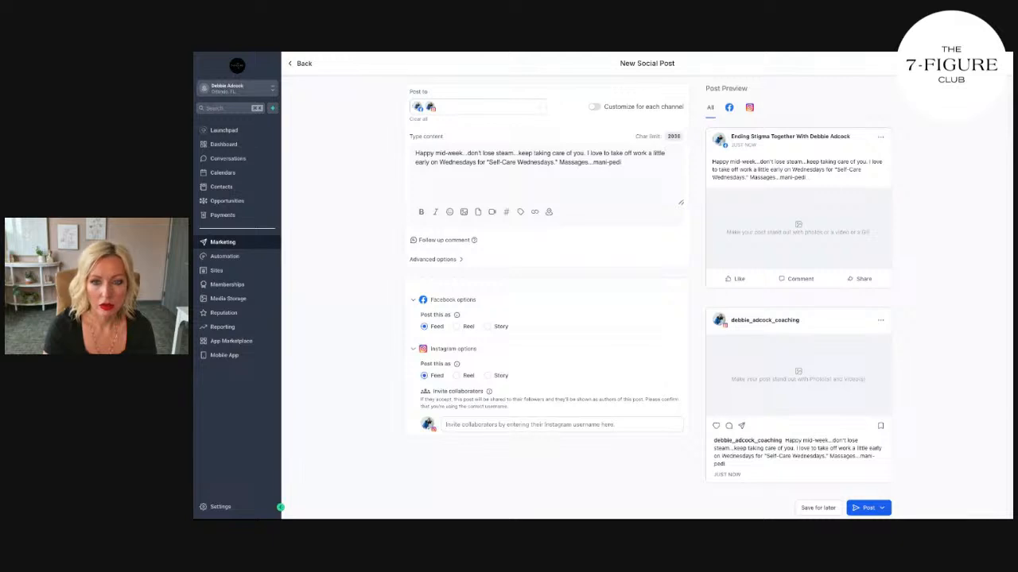
text(s...or a walk)
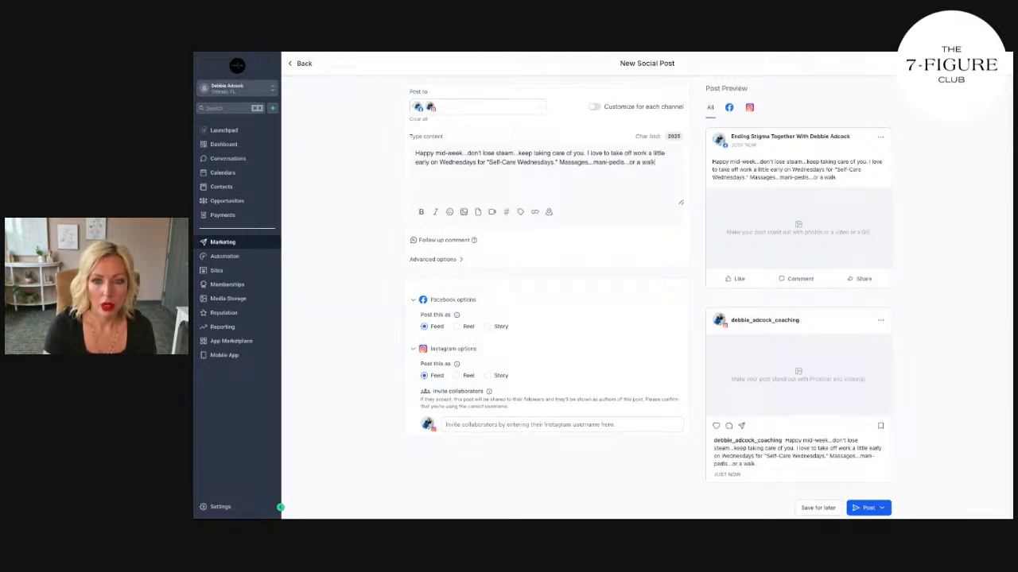
text( on the beach all )
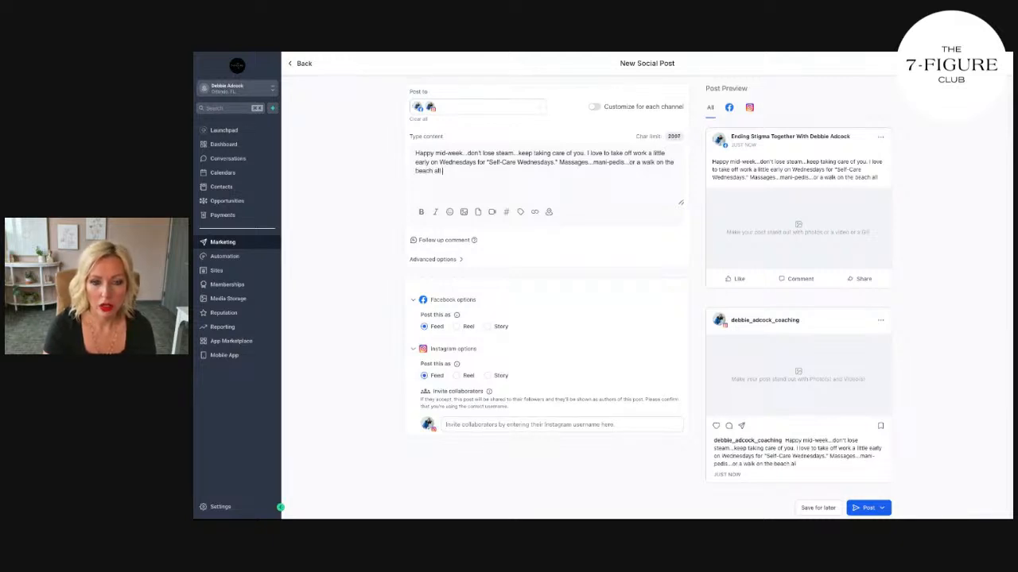
text(help me feel SO good. Wha)
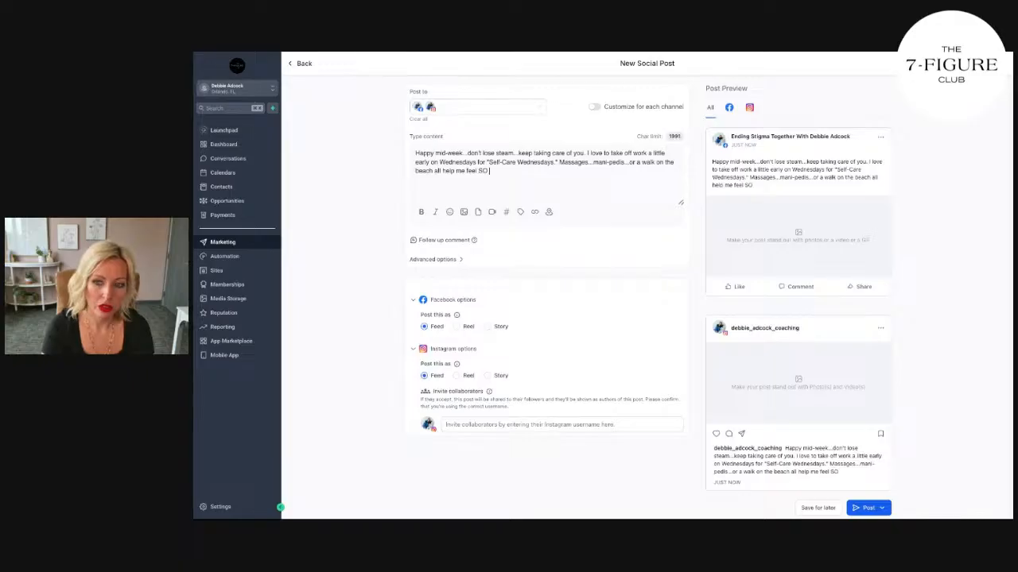
text(t makes you feel good?)
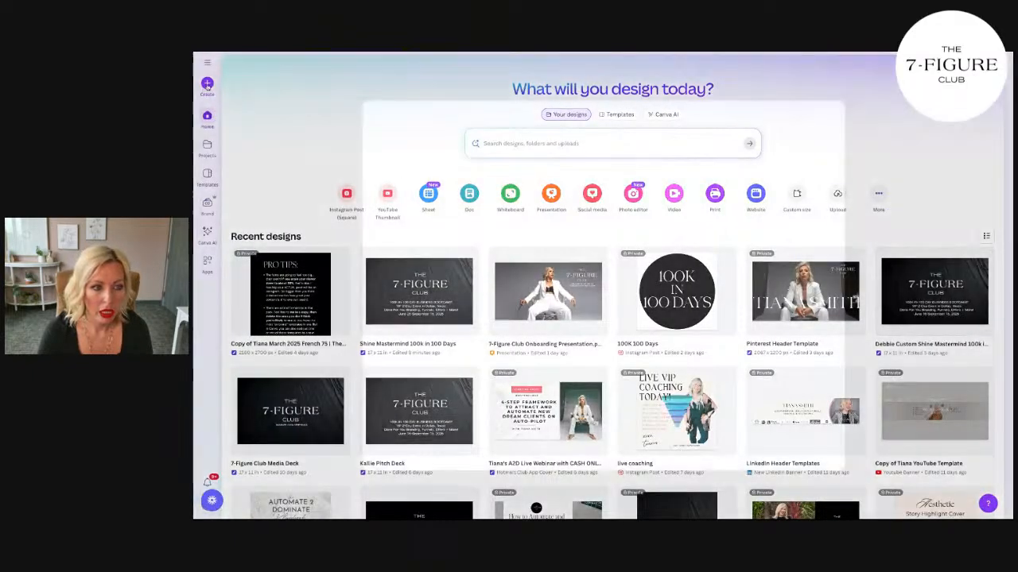
Step: Switch to Canva, create an Instagram Post (4:5) and apply the "My 5-Minutes Self-Care" template from a "self care" template search
click(207, 85)
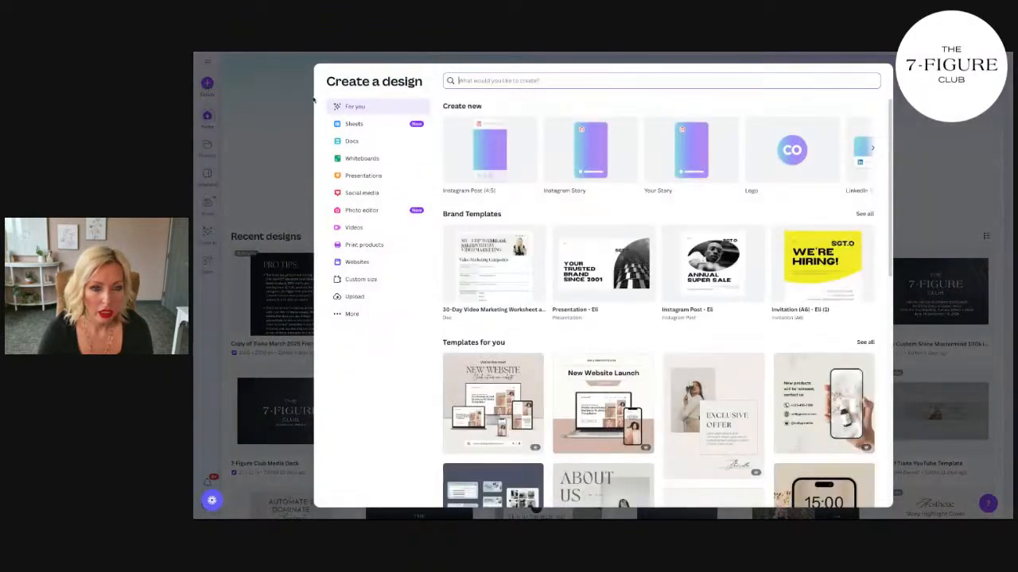
click(500, 151)
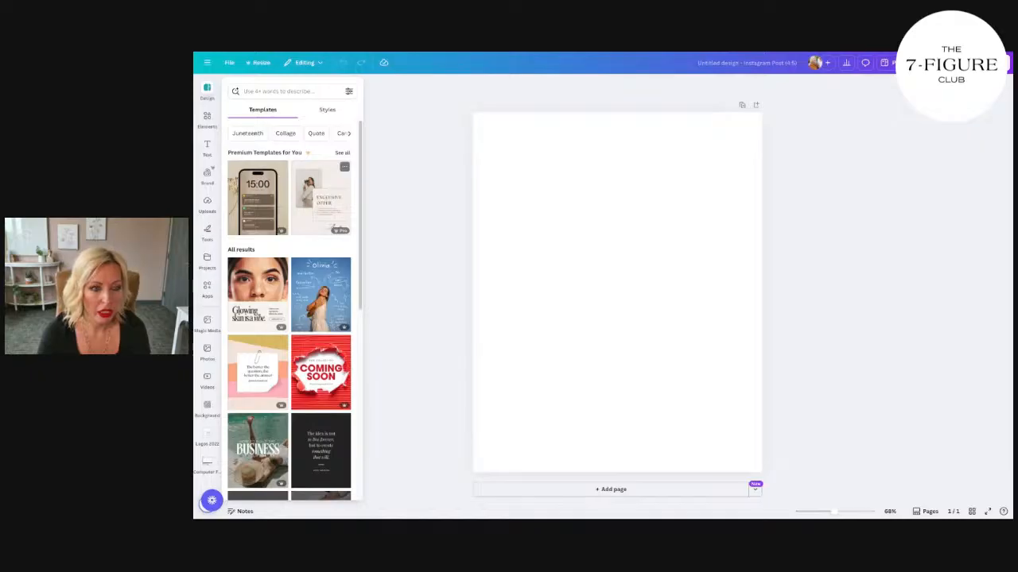
click(272, 90)
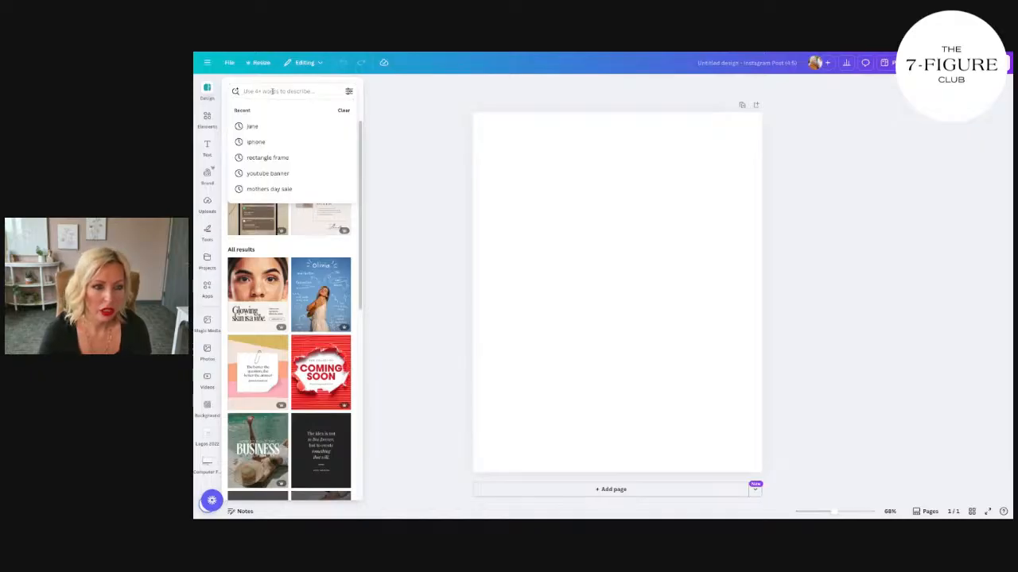
text(self care)
key(Return)
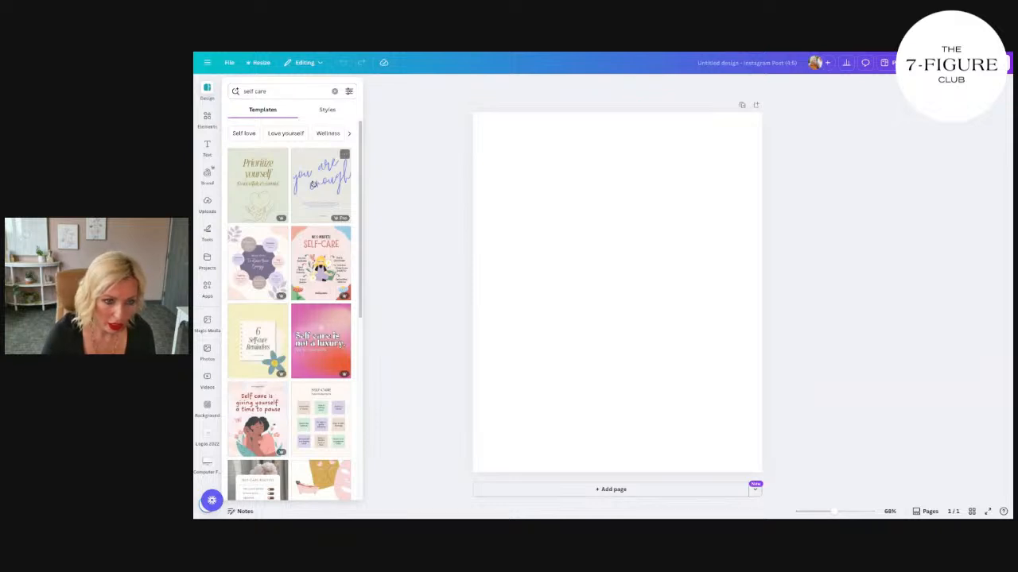
click(320, 262)
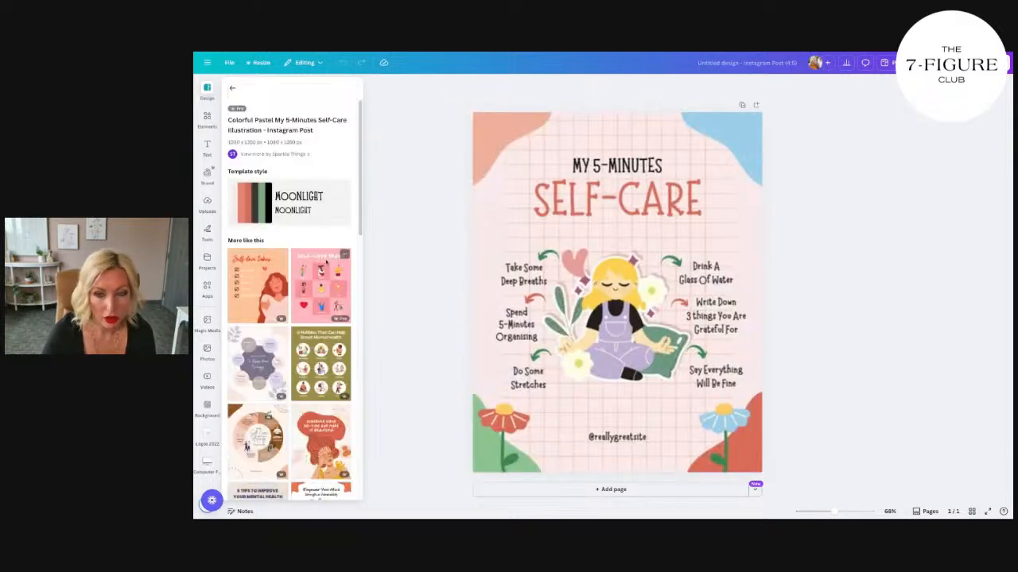